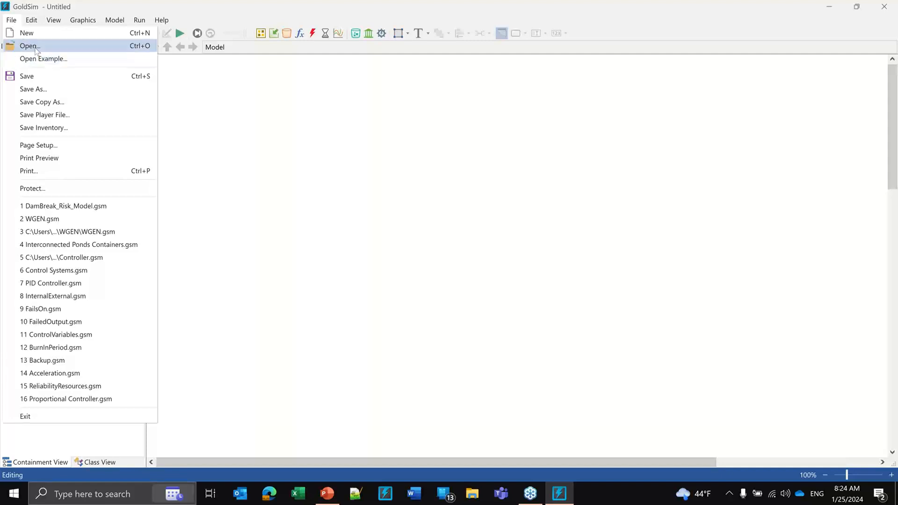
Open the MC Basics.gsm model from the Monte Carlo folder on the desktop
left_click(31, 45)
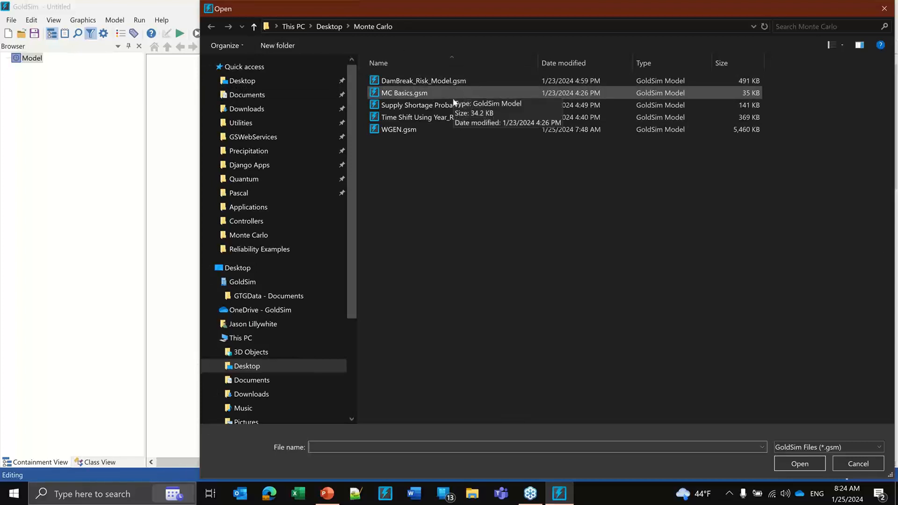
left_click(400, 94)
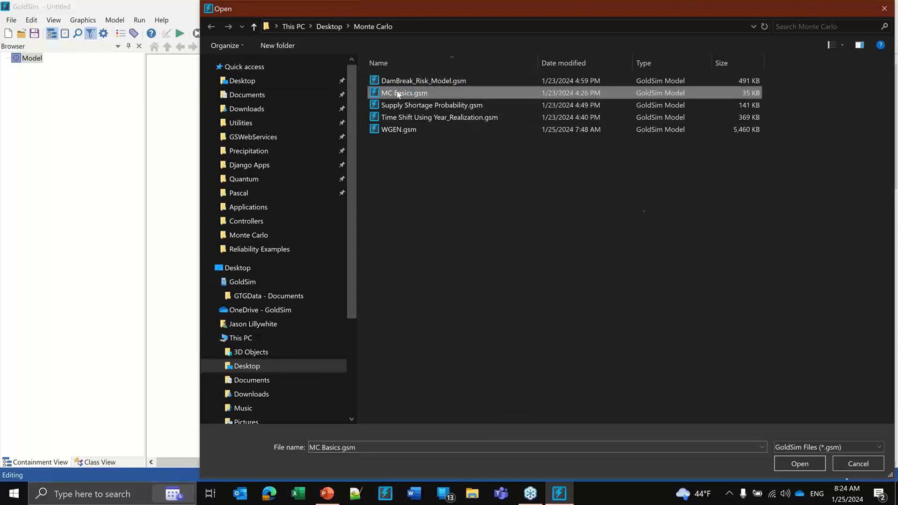
left_click(799, 464)
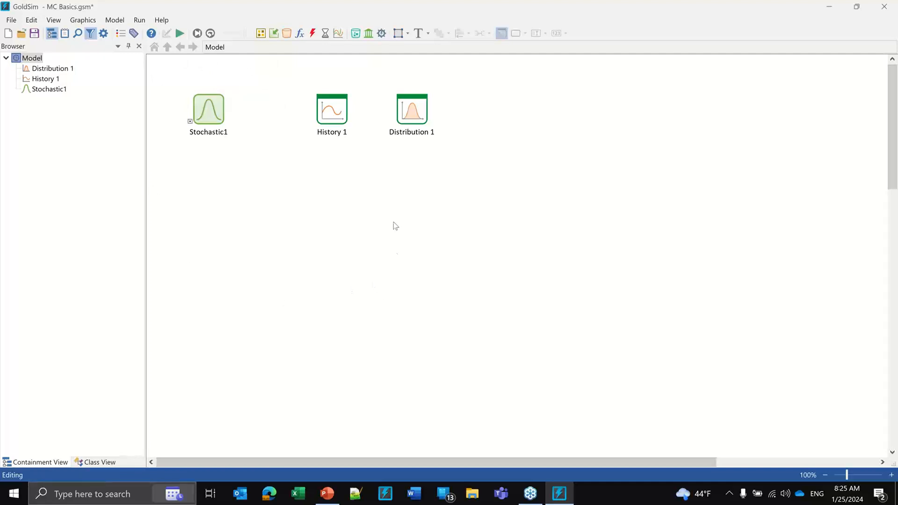
Set the simulation's time basis to Static Model and limit the Monte Carlo run to realization 1 only
left_click(104, 34)
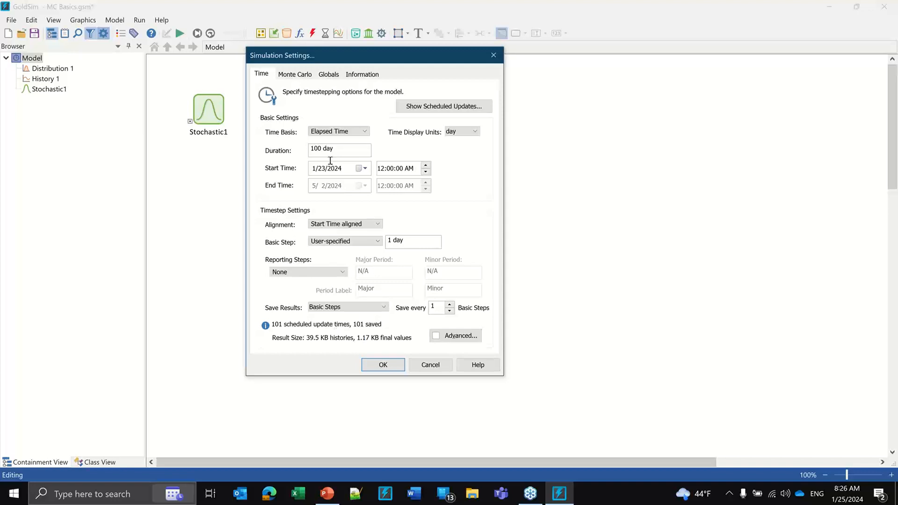
left_click(339, 132)
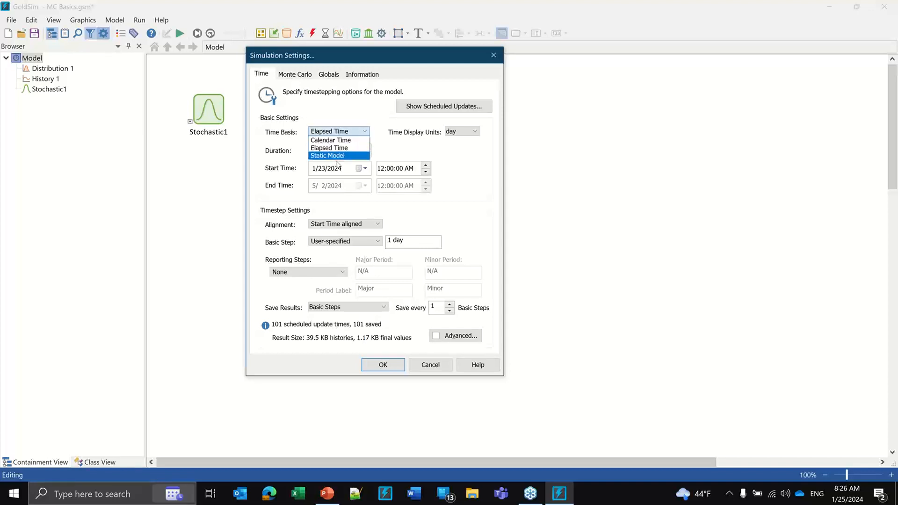
left_click(336, 156)
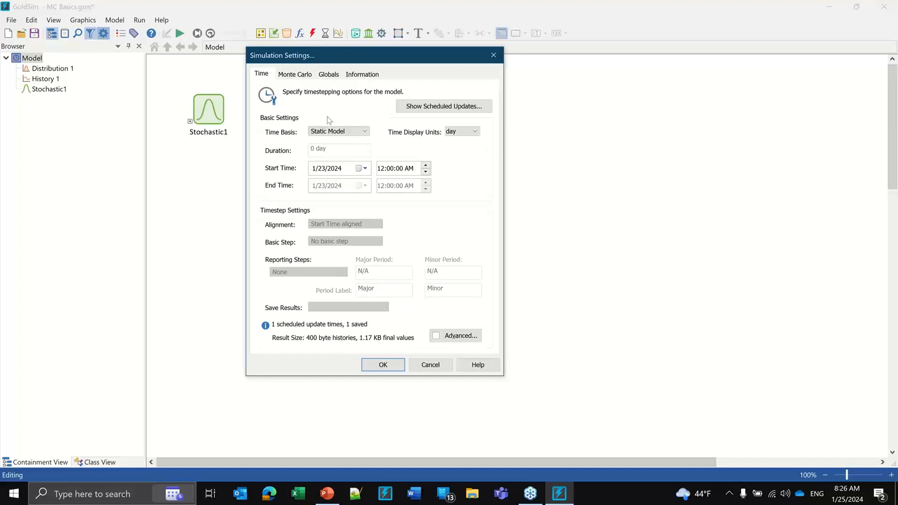
left_click(296, 77)
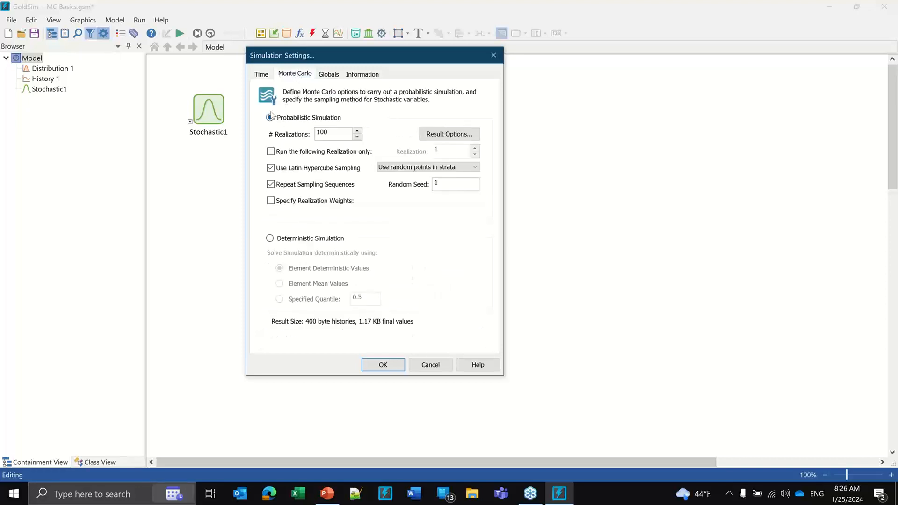
left_click(271, 152)
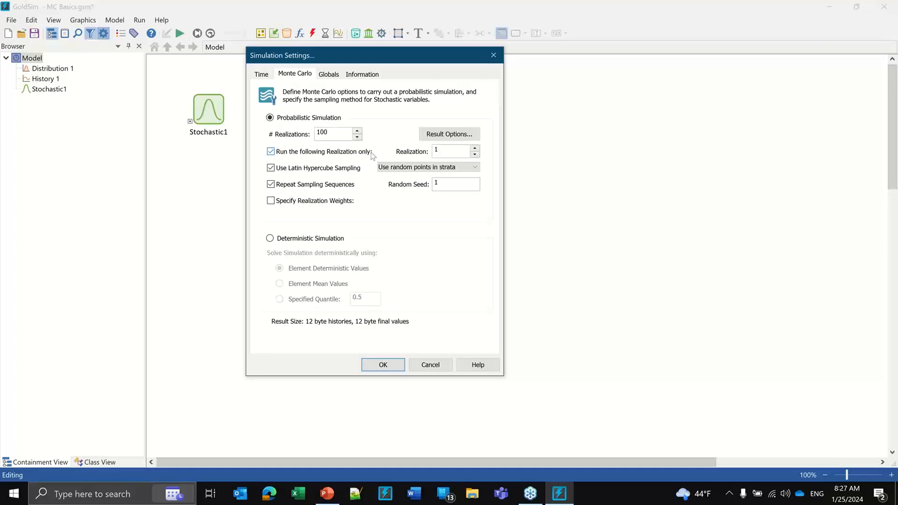
left_click(262, 75)
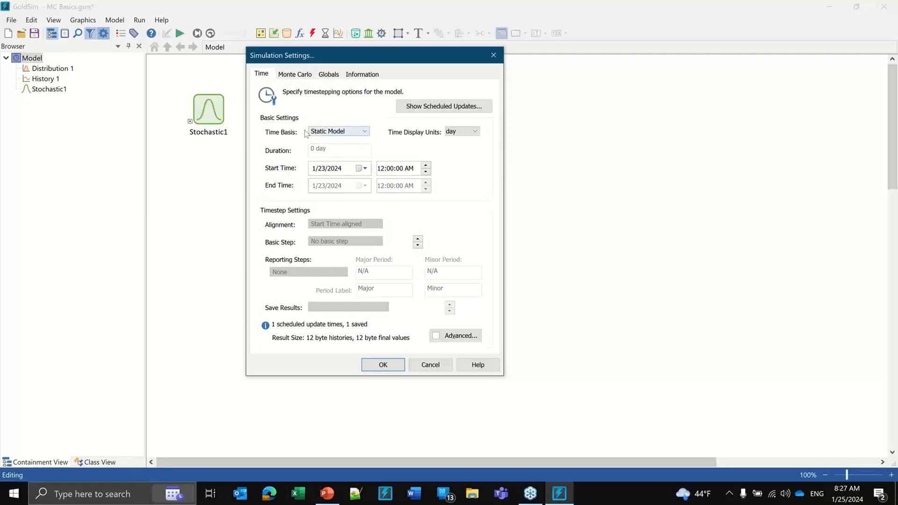
left_click(383, 366)
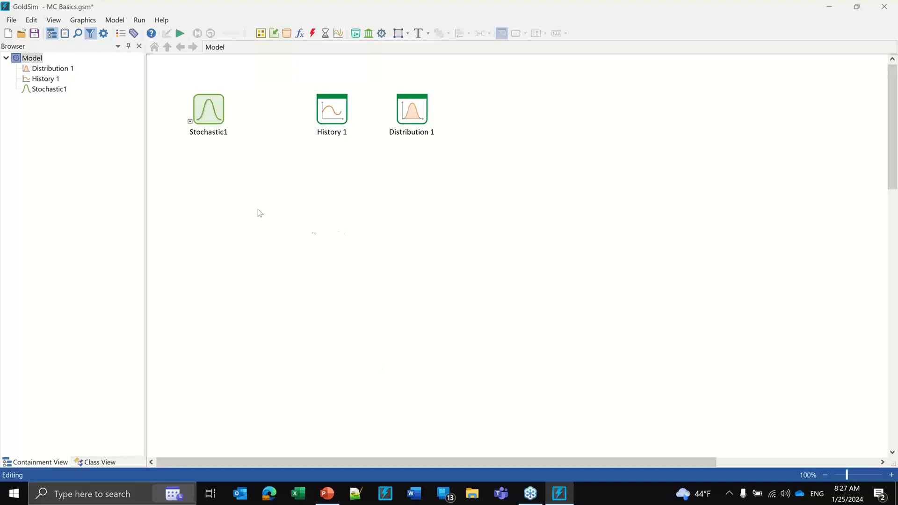
Review the distribution, sampling mode and correlation properties of the Stochastic1 element
mouse_move(207, 115)
left_click(275, 33)
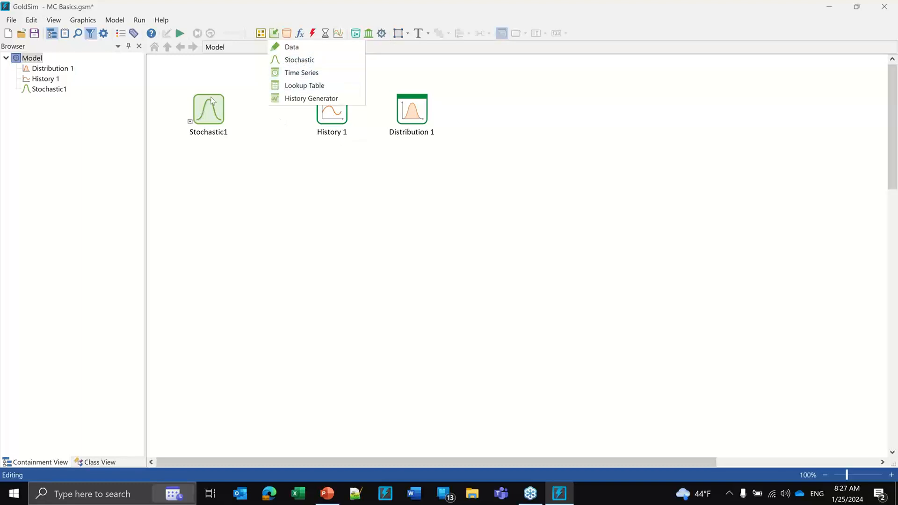
left_click(207, 132)
double_click(205, 112)
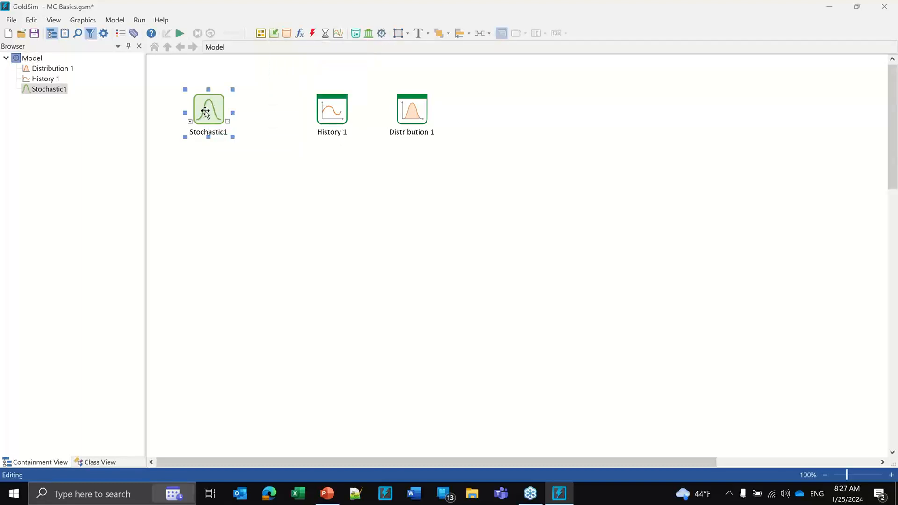
left_click_drag(442, 97, 377, 63)
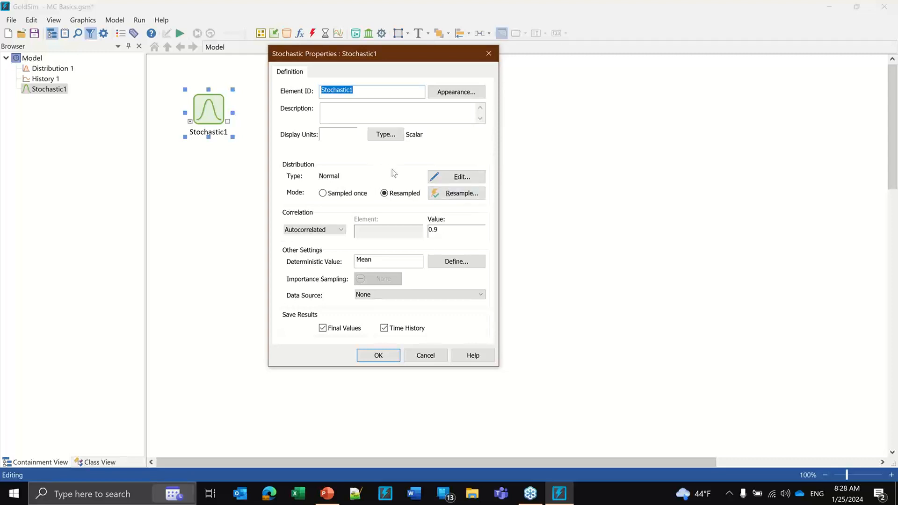
left_click(883, 183)
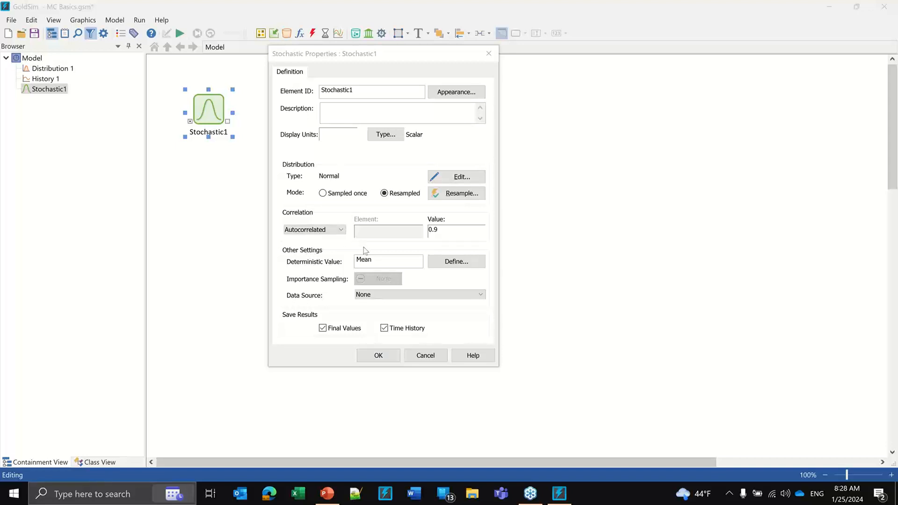
left_click(388, 355)
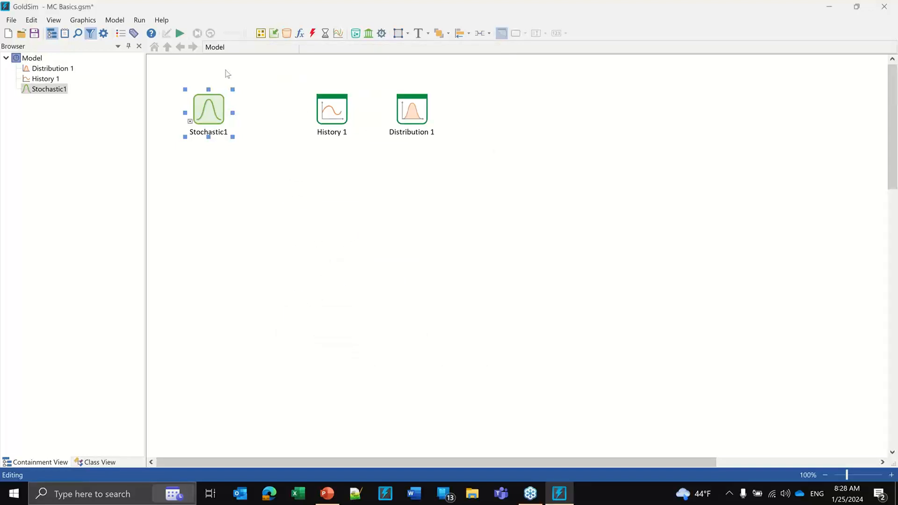
Try adding a Stochastic element below History 1 and examine its additional correlation and deterministic value options
left_click(275, 36)
left_click(294, 58)
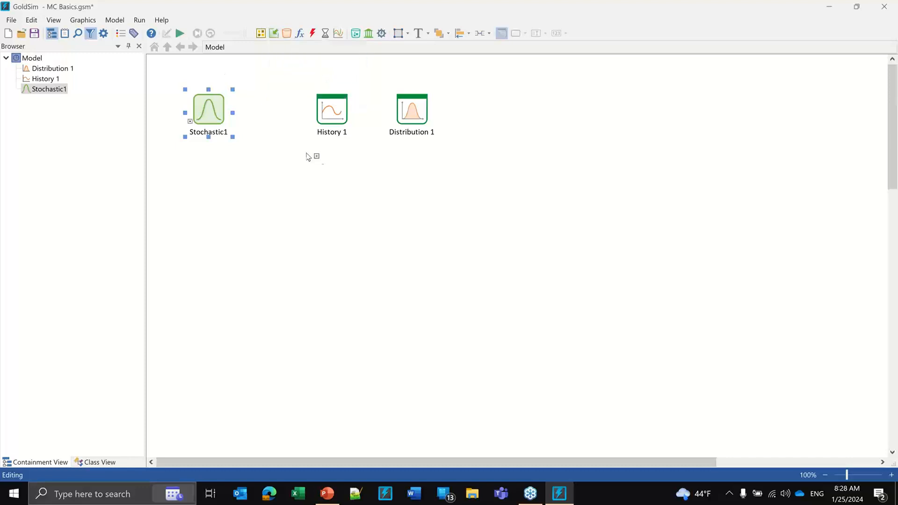
left_click(327, 187)
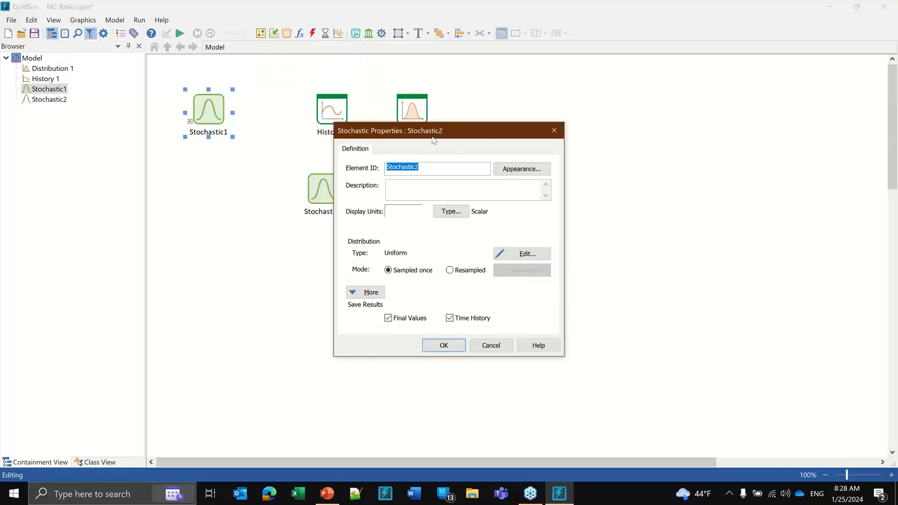
left_click_drag(434, 141, 462, 74)
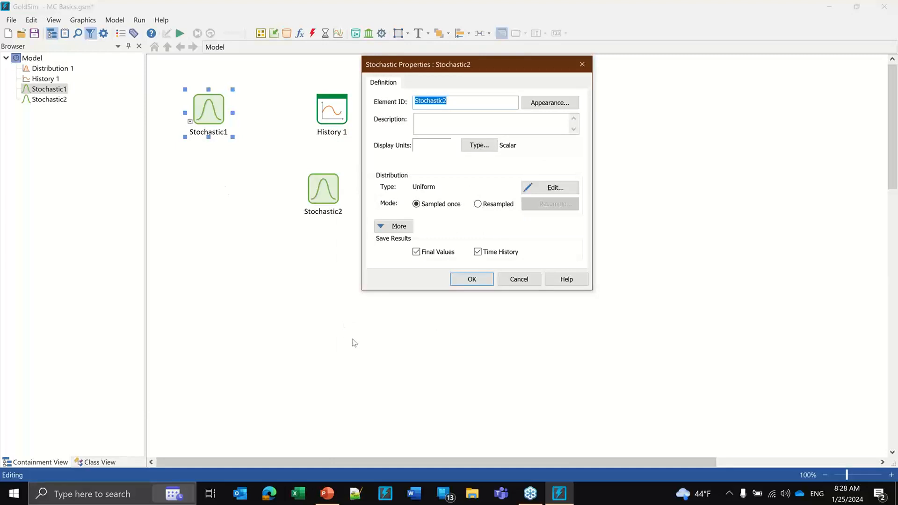
left_click(400, 226)
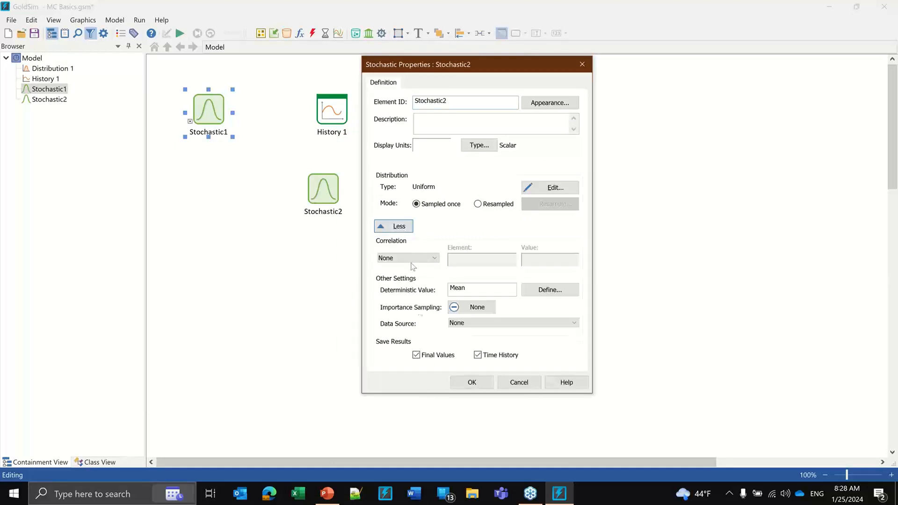
left_click(518, 382)
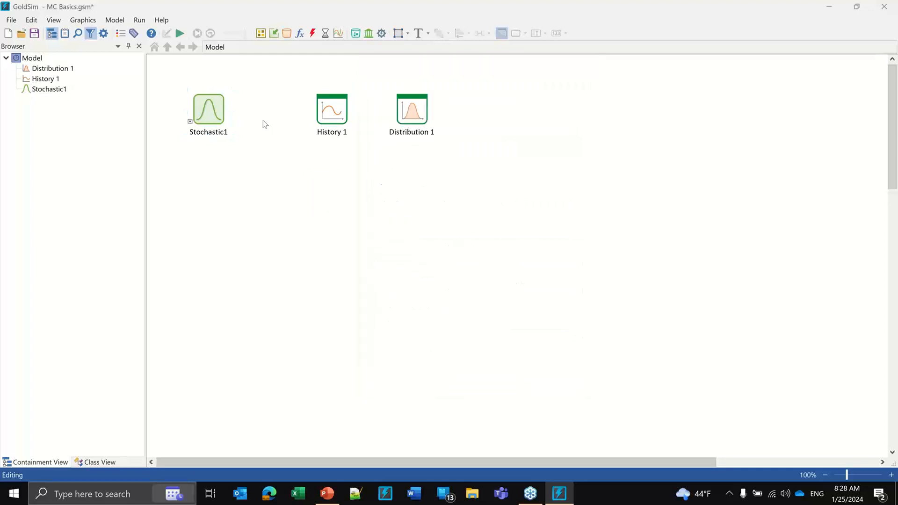
Check the deterministic value setting in the Stochastic1 element's properties
double_click(201, 105)
left_click_drag(408, 87, 338, 46)
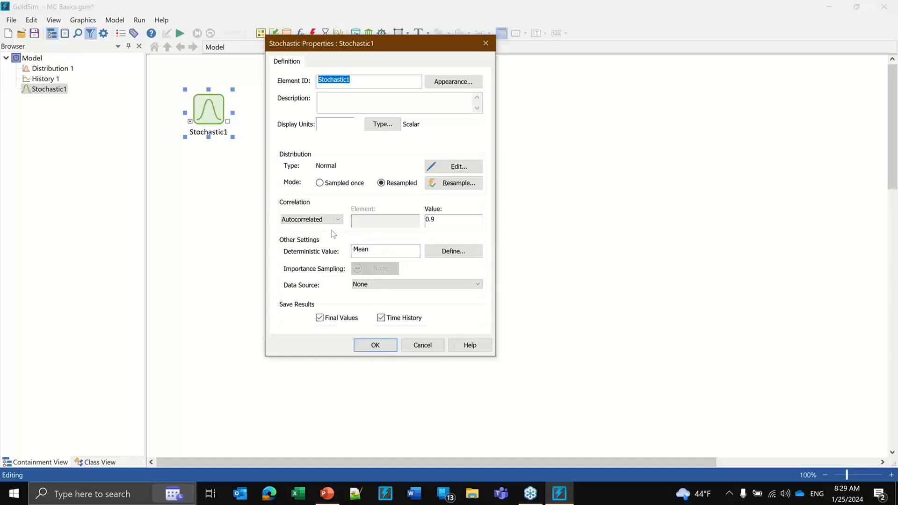
left_click(375, 252)
left_click(430, 344)
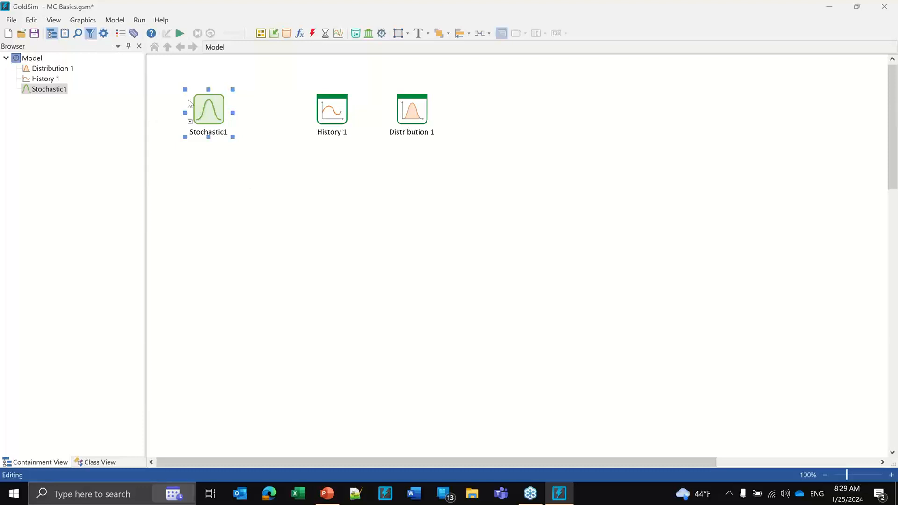
Switch the Monte Carlo settings to Deterministic Simulation, solved using the Specified Quantile option
left_click(103, 33)
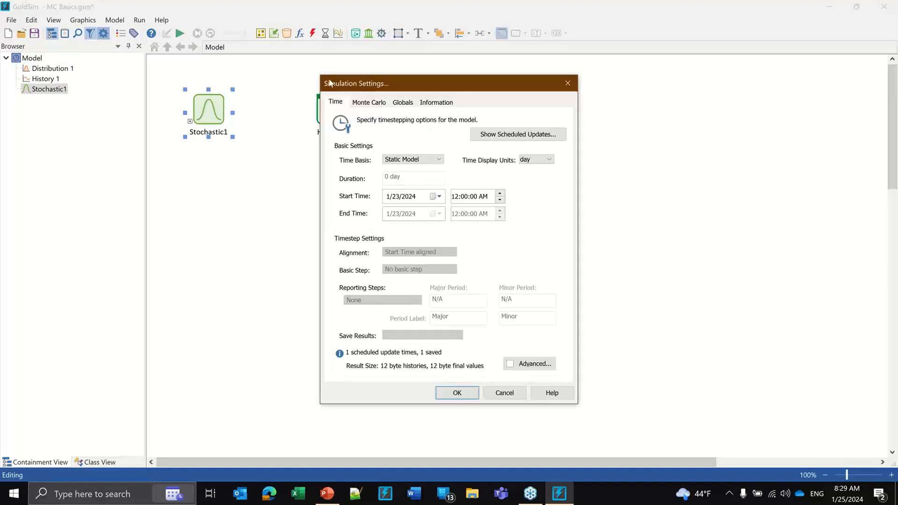
left_click(299, 69)
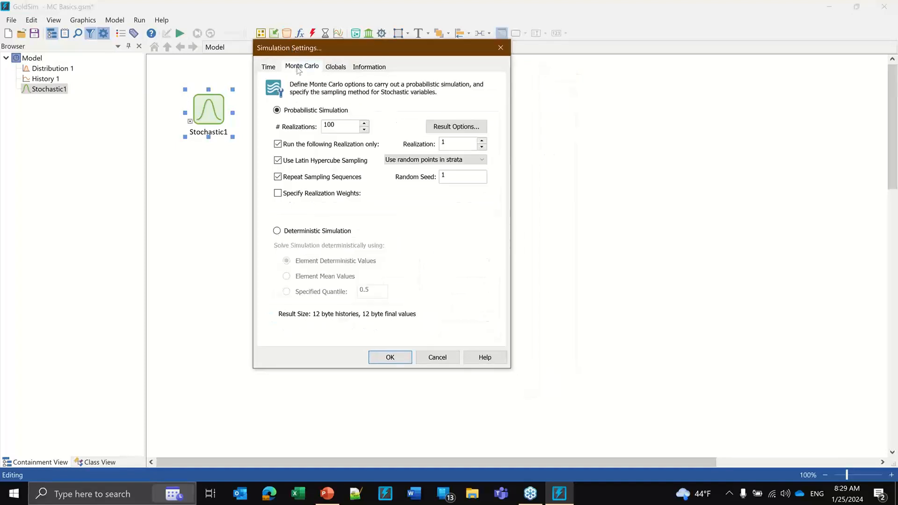
left_click(280, 232)
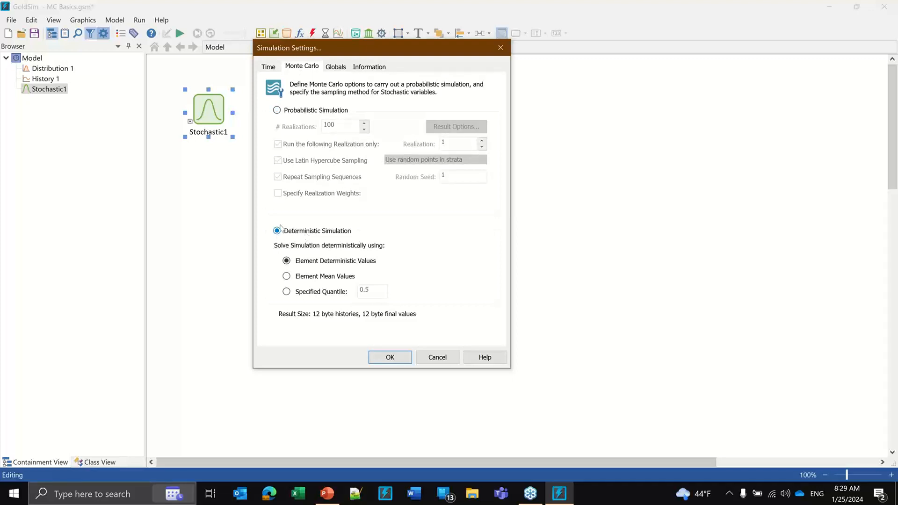
left_click_drag(346, 54, 409, 24)
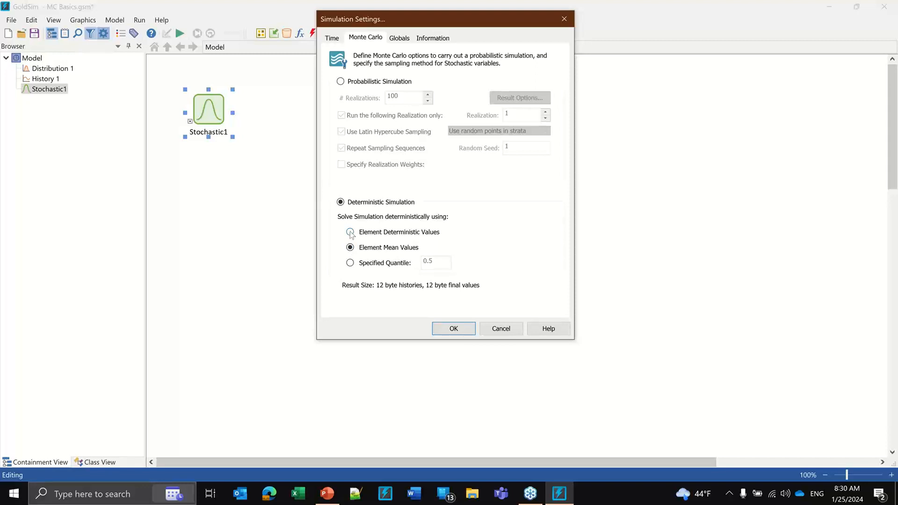
left_click(350, 233)
left_click(351, 264)
Return the Monte Carlo settings to Probabilistic Simulation with Repeat Sampling Sequences enabled, and accept the settings
left_click(341, 82)
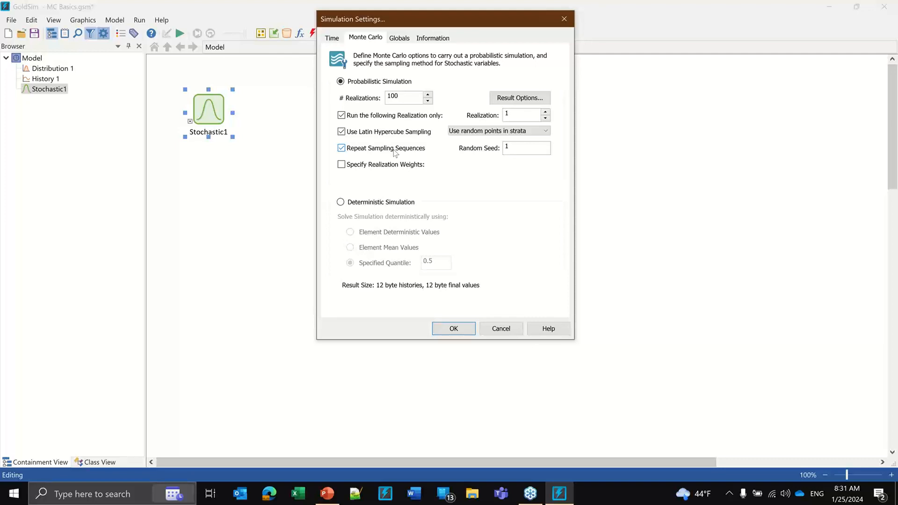
left_click(341, 148)
left_click(341, 149)
left_click(453, 329)
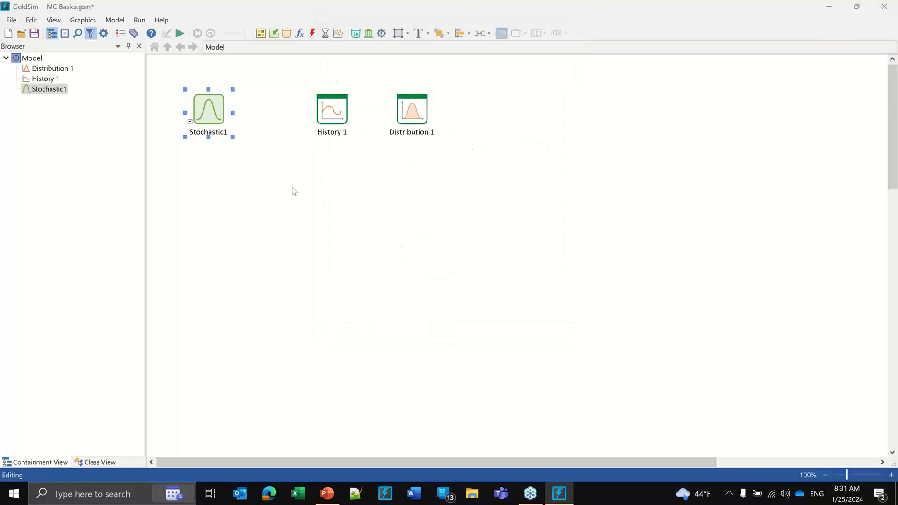
Change Stochastic1's distribution type to Uniform Distribution and apply the change
double_click(213, 112)
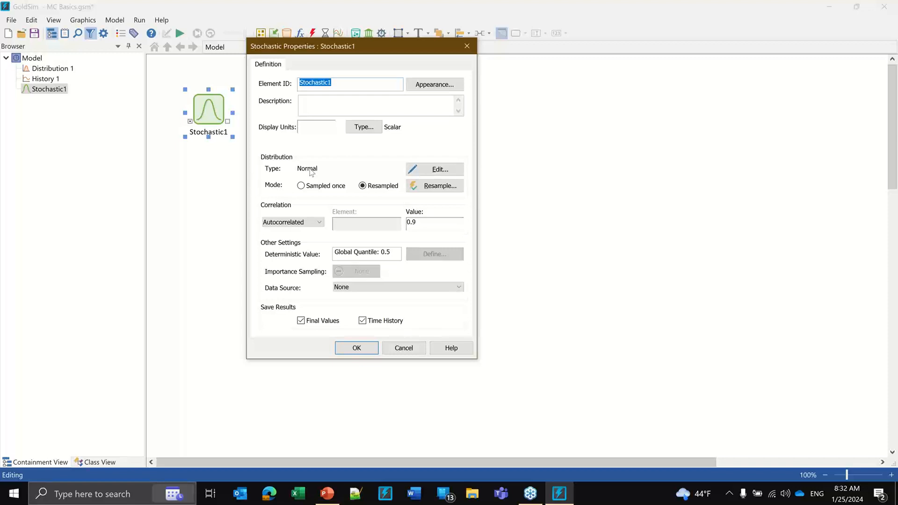
left_click(885, 187)
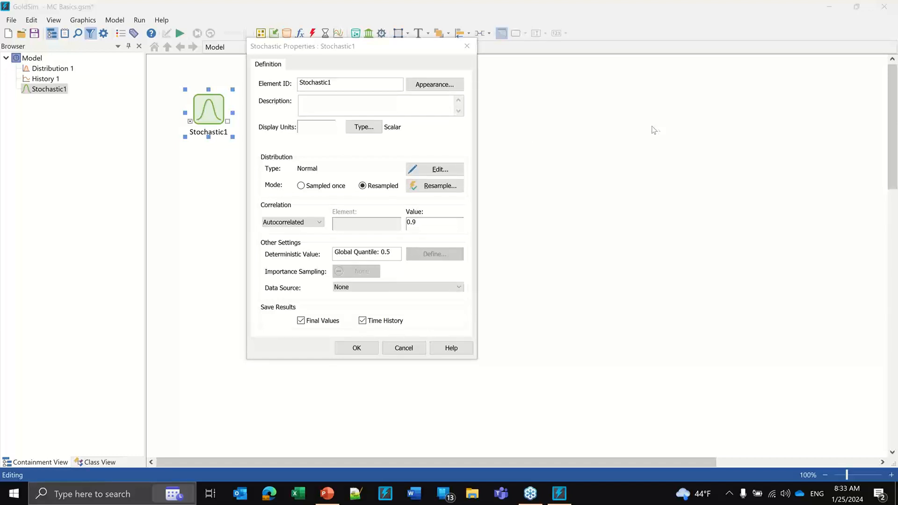
left_click_drag(330, 45, 373, 20)
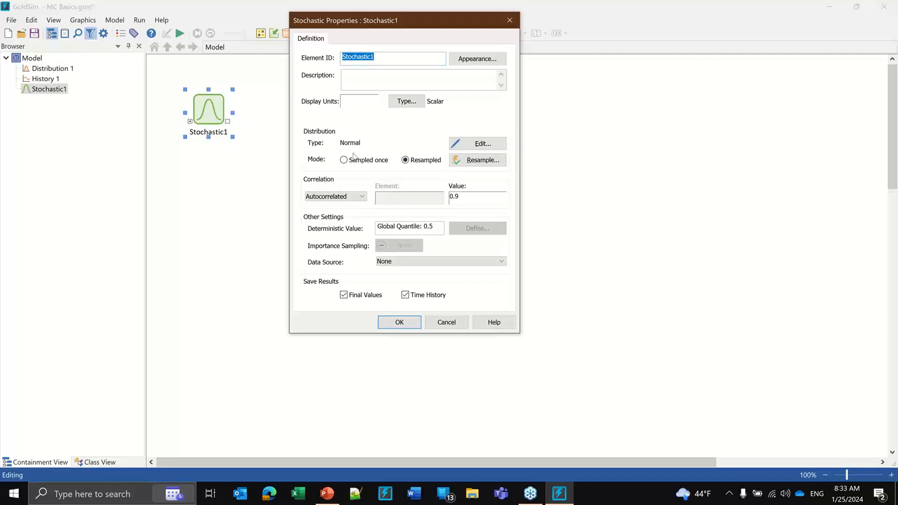
left_click_drag(346, 25, 305, 41)
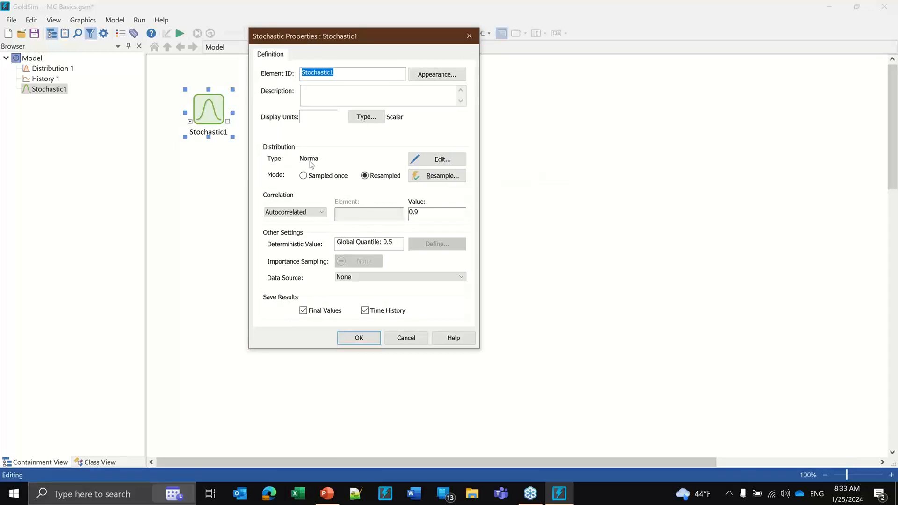
left_click(443, 159)
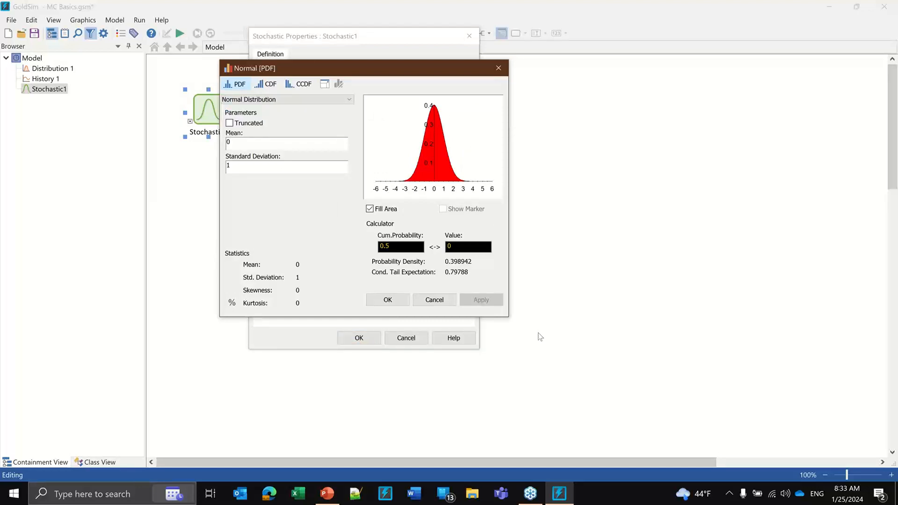
left_click(296, 101)
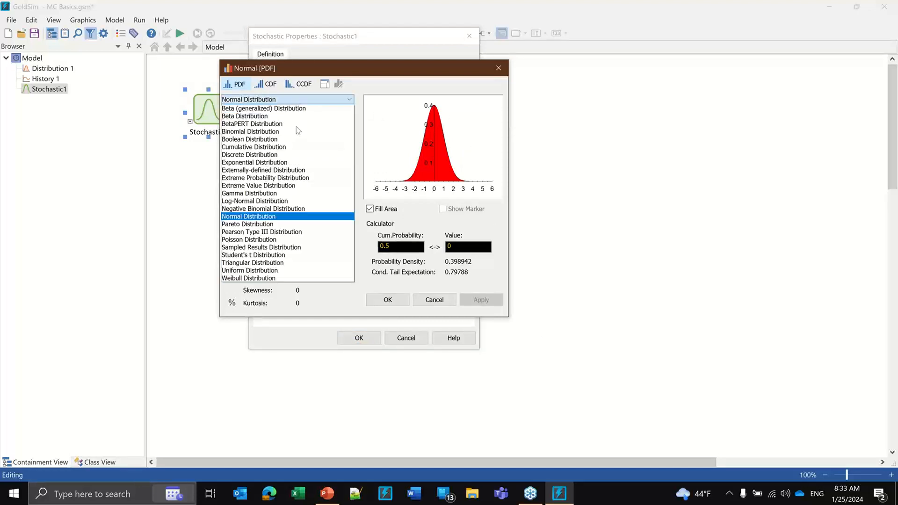
left_click(265, 270)
left_click(477, 299)
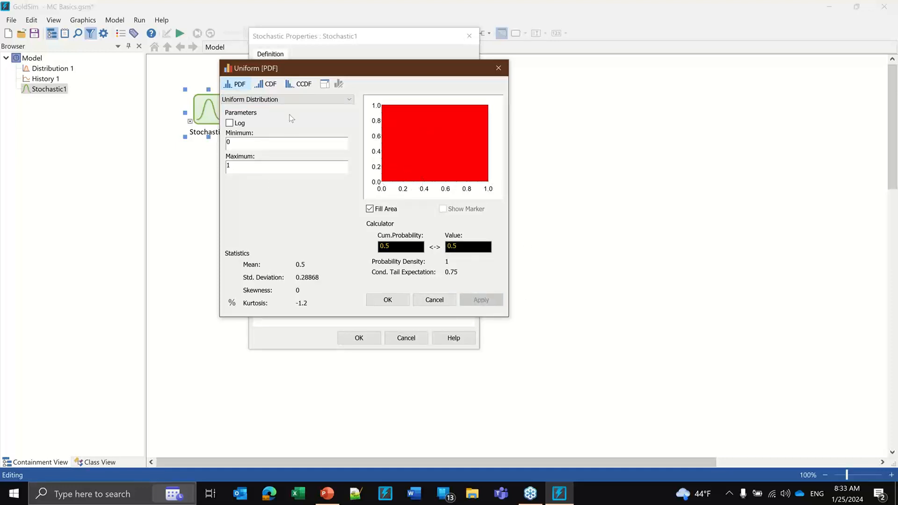
Change Stochastic1's distribution type to Normal Distribution with the default parameters and apply the change
left_click(286, 99)
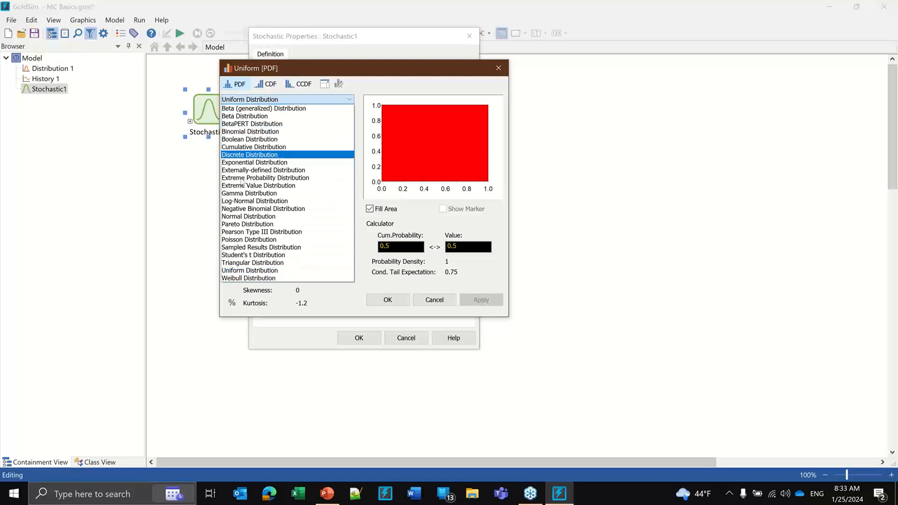
left_click(231, 216)
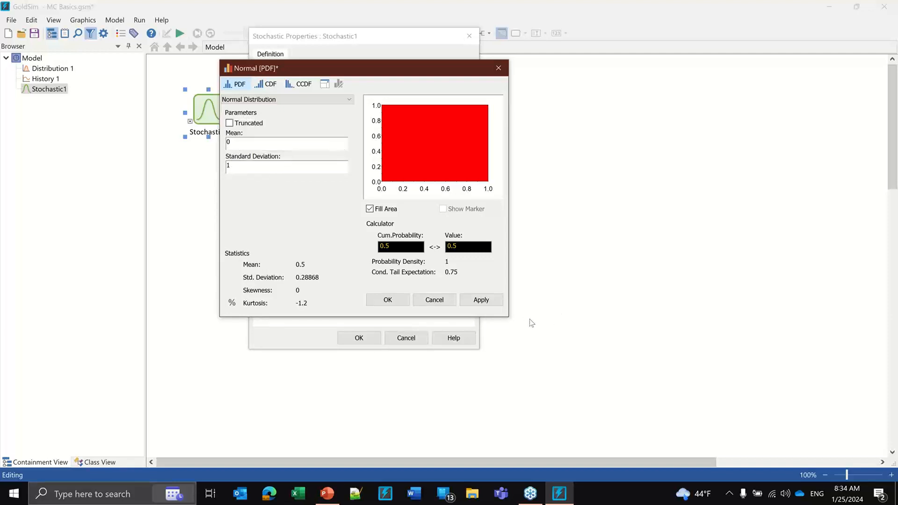
left_click(481, 300)
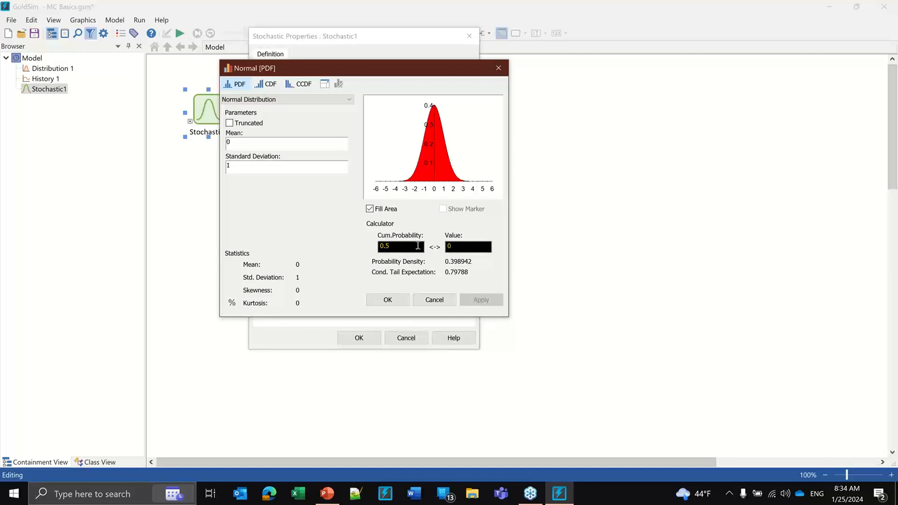
Calculate the cumulative probabilities for values 2 and 1 using the distribution calculator and view the distribution as a CDF
left_click(457, 247)
key("BackSpace")
type("2")
left_click(262, 87)
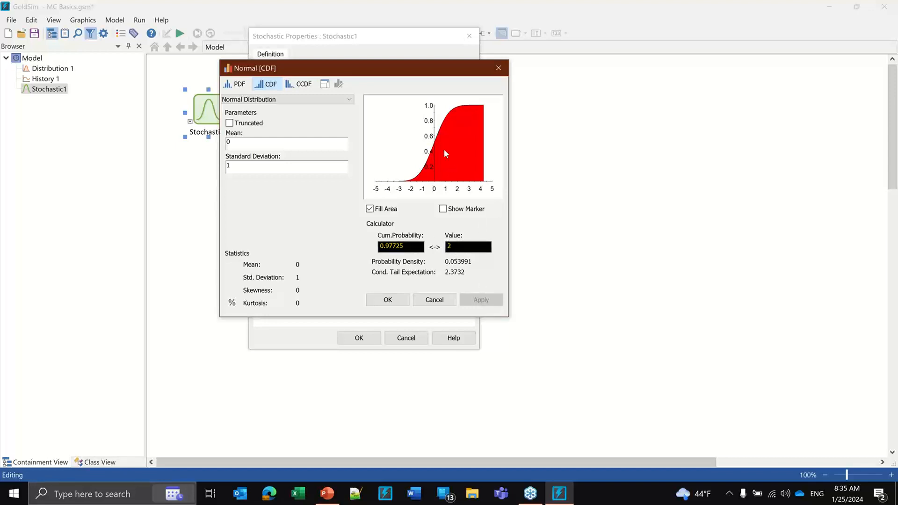
double_click(468, 252)
type("1")
left_click(430, 300)
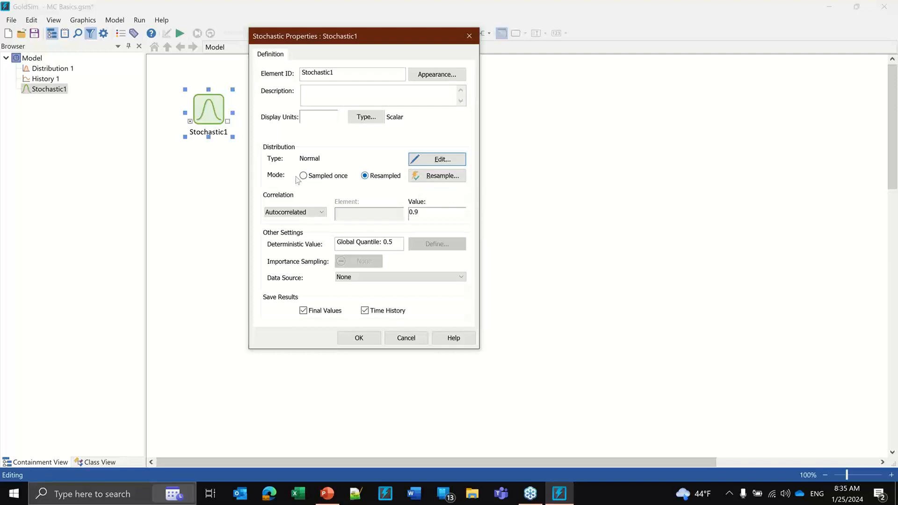
Set Stochastic1's sampling mode to Sampled once and accept the properties
left_click(313, 178)
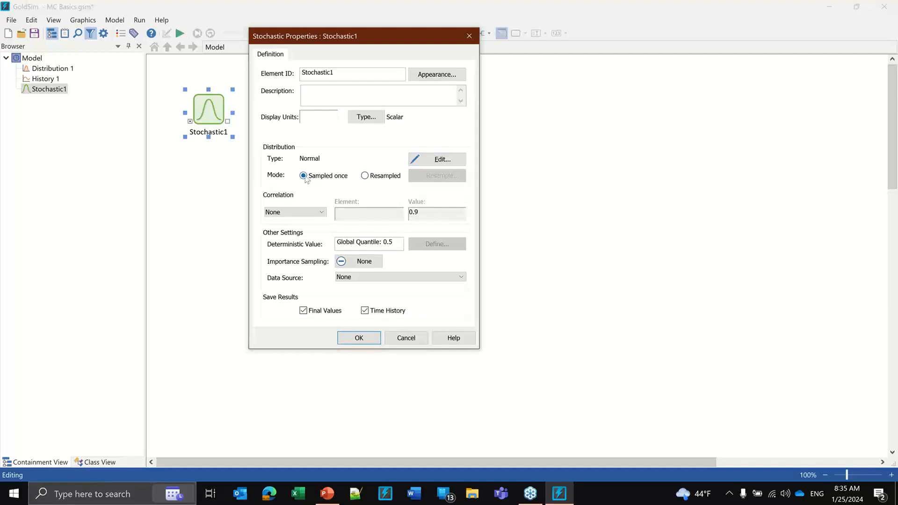
left_click(359, 337)
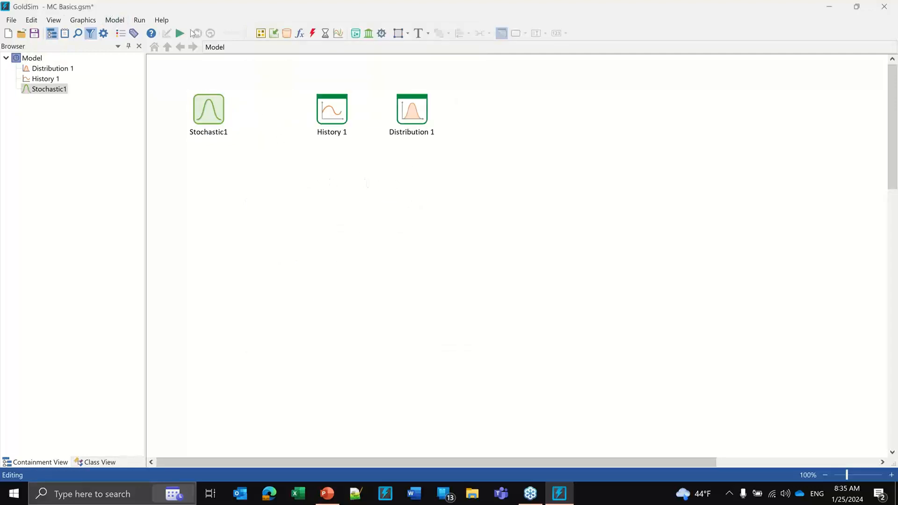
Run the simulation and check the value sampled for Stochastic1
left_click(180, 33)
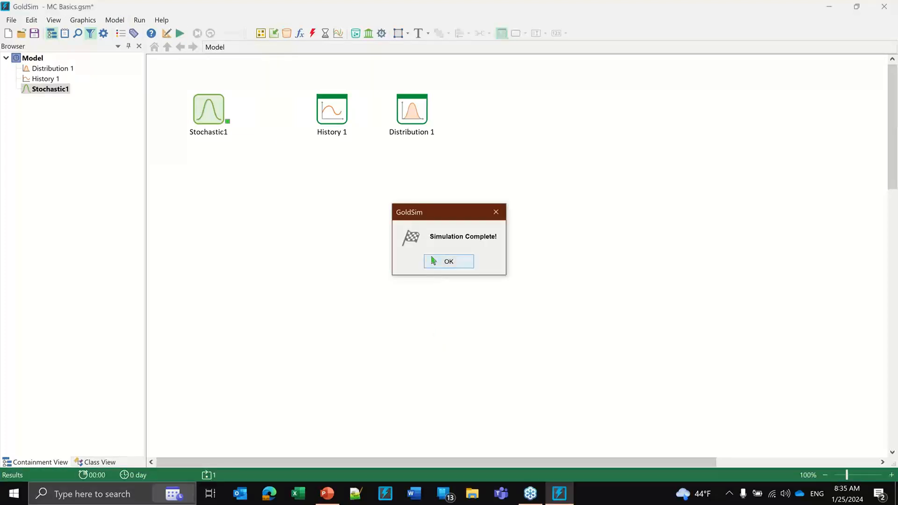
left_click(434, 261)
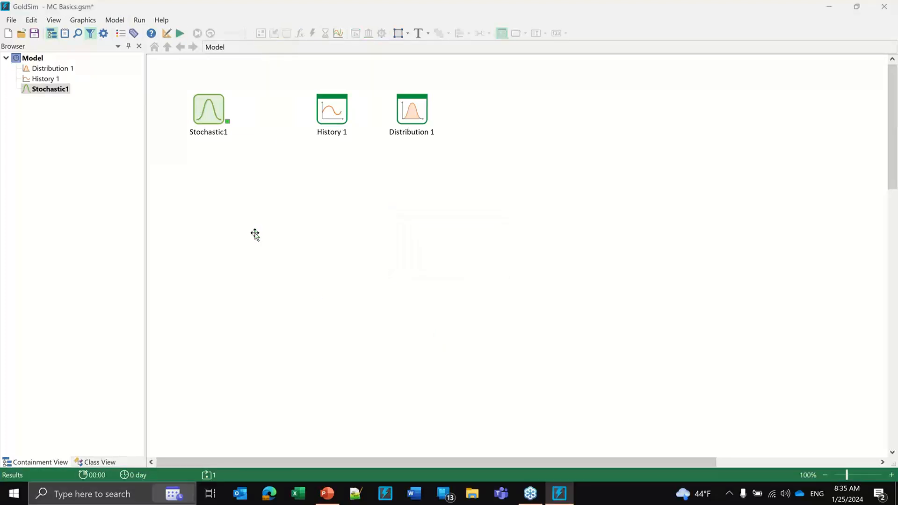
right_click(209, 107)
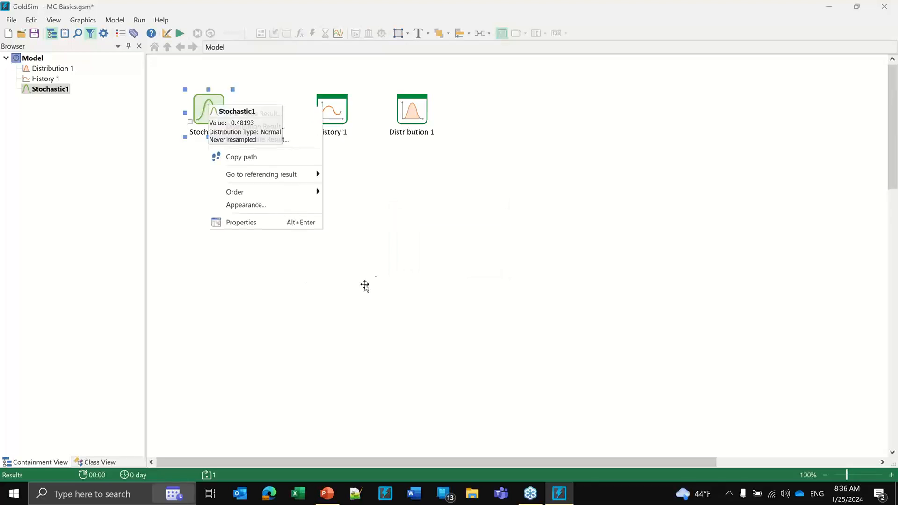
left_click(364, 283)
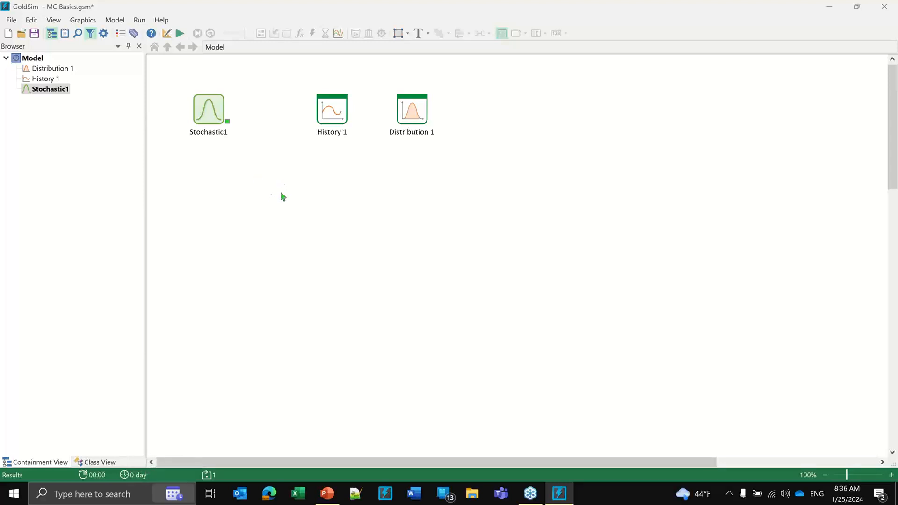
right_click(213, 115)
left_click(205, 97)
Return the model to editing, rerun it with the same settings and compare Stochastic1's value with the first run
key("F4")
left_click(179, 33)
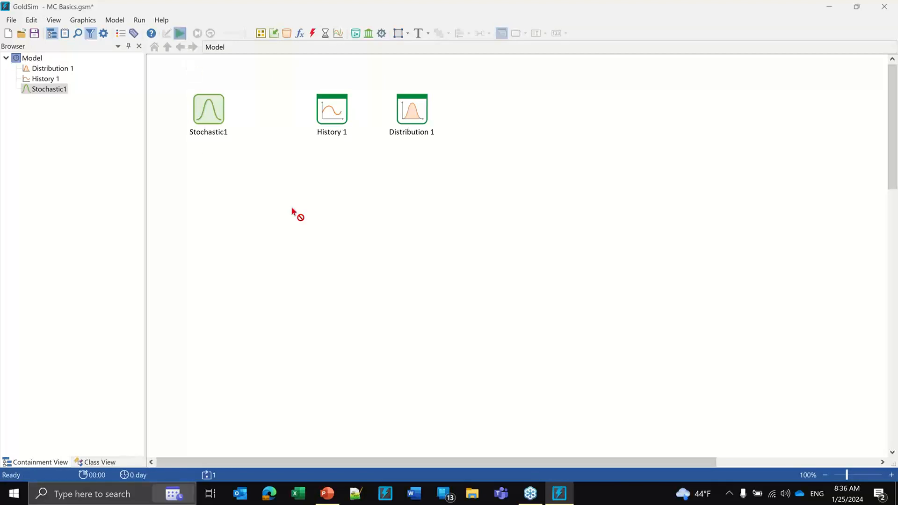
left_click(439, 262)
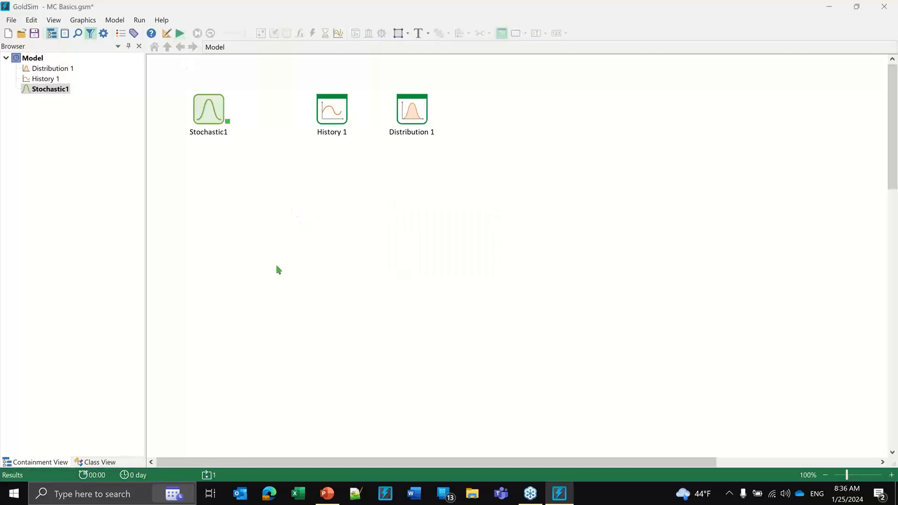
mouse_move(208, 112)
Return the model to editing and disable Repeat Sampling Sequences in the Monte Carlo settings
key("F4")
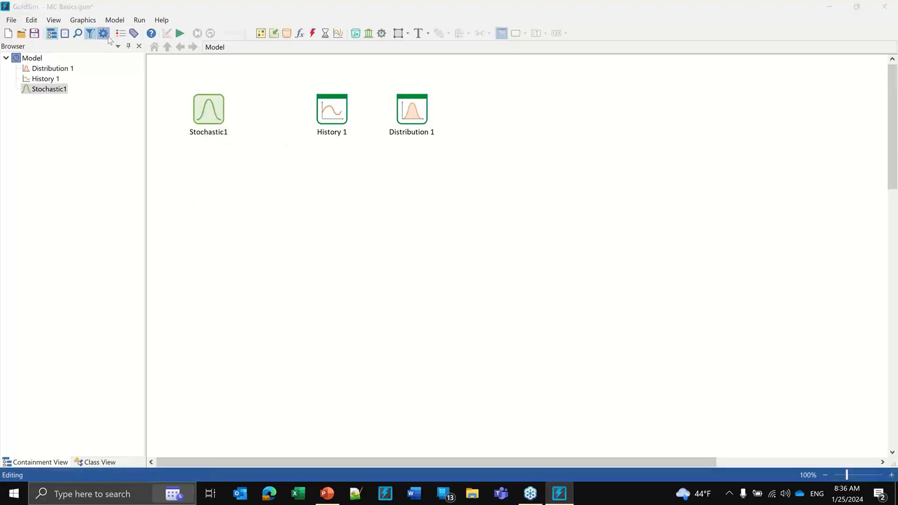
left_click(103, 34)
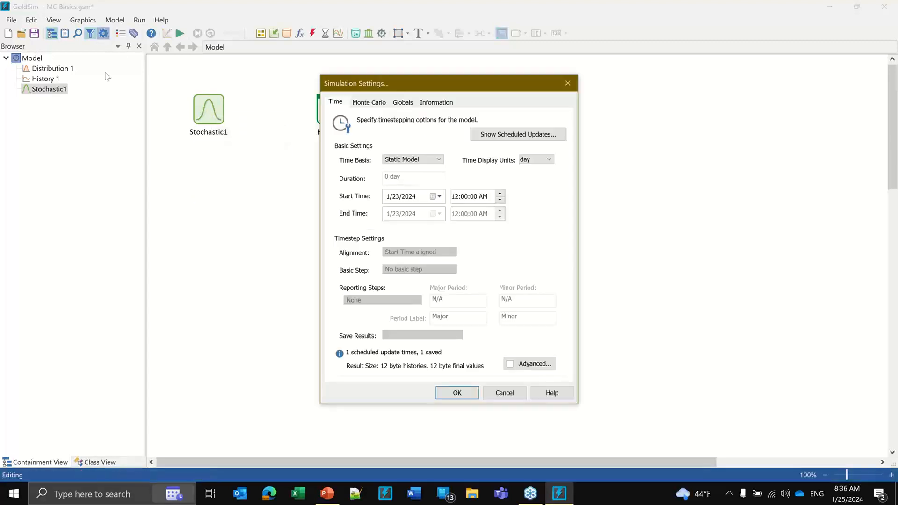
left_click(364, 101)
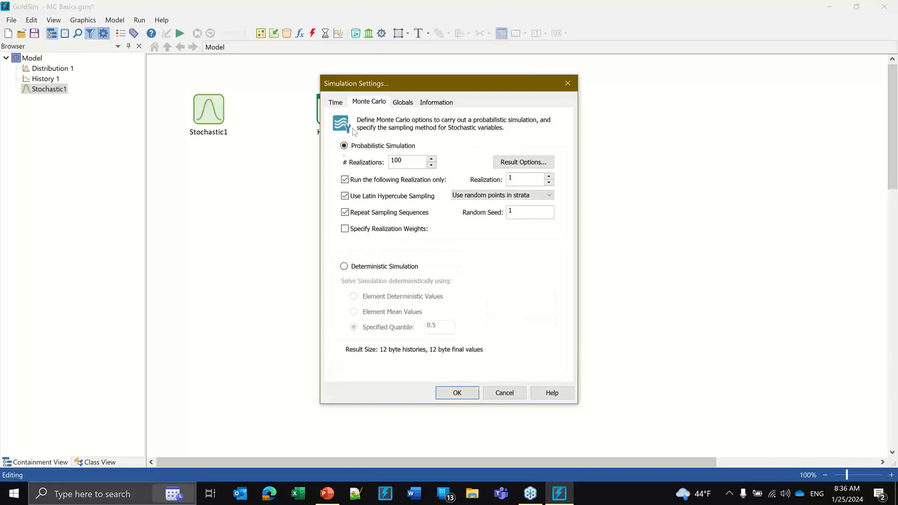
left_click(345, 213)
left_click(469, 393)
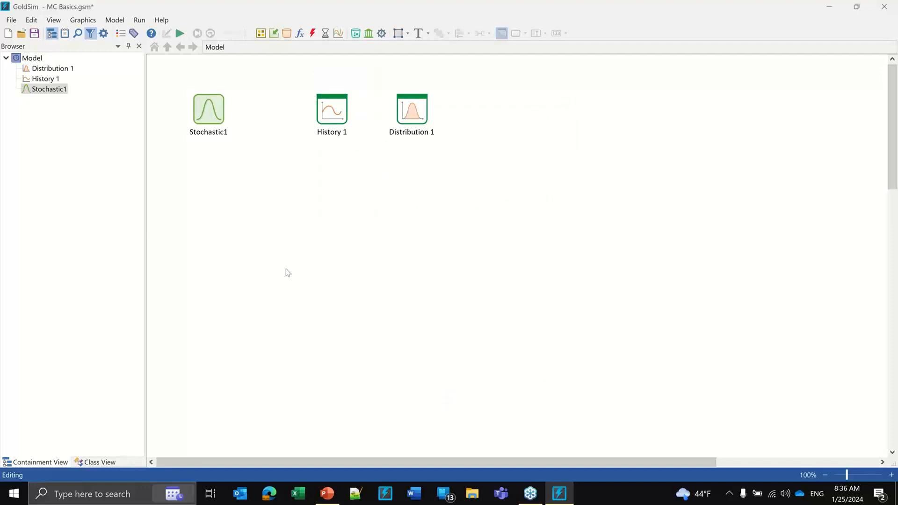
Run the simulation without repeated sampling sequences and check Stochastic1's value
key("F5")
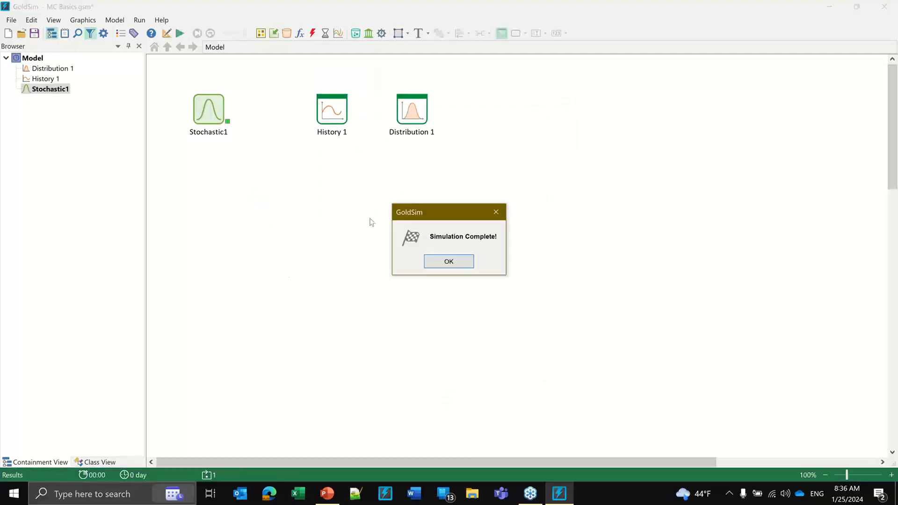
left_click(448, 262)
mouse_move(208, 104)
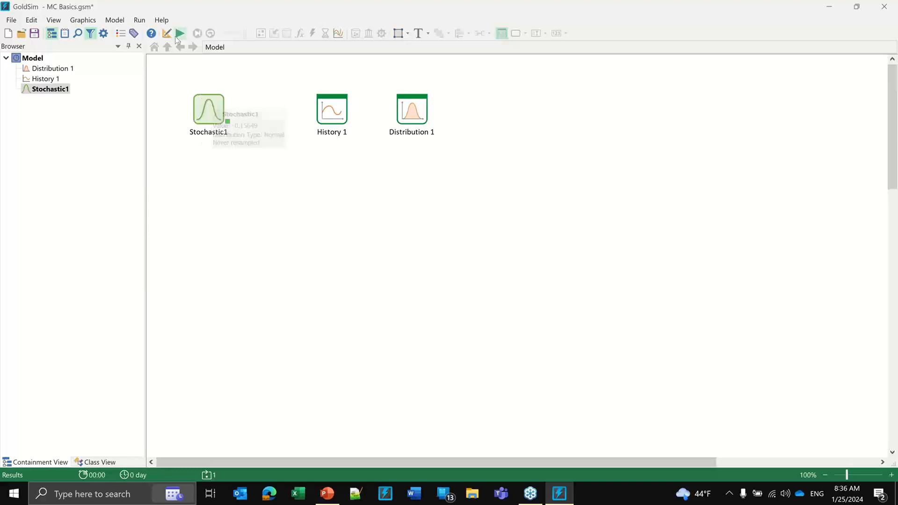
Run the simulation again and check whether Stochastic1's value differs from the previous run
key("F5")
left_click(487, 275)
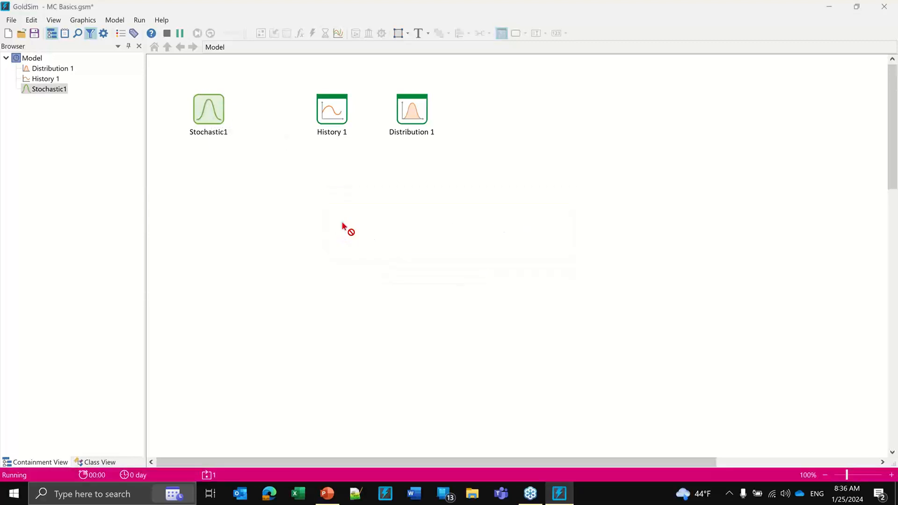
left_click(448, 261)
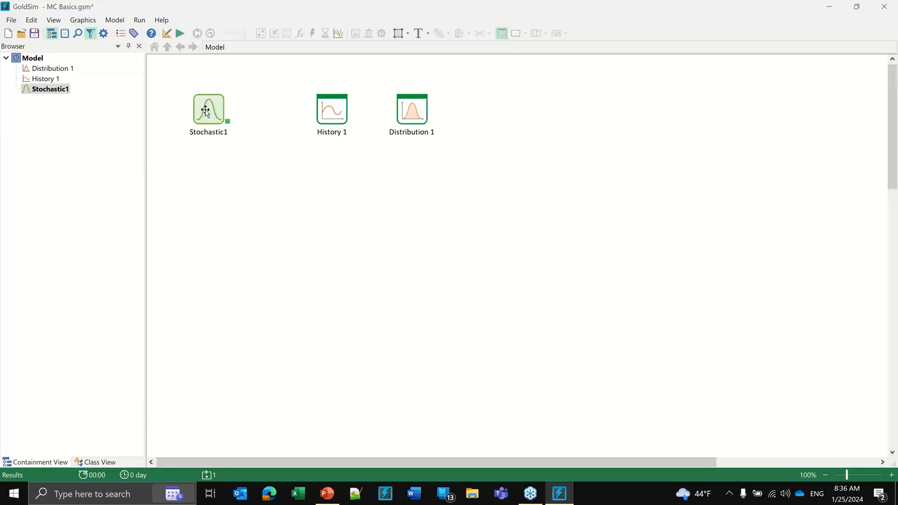
mouse_move(205, 112)
Return the model to editing and enable Repeat Sampling Sequences in the Monte Carlo settings
key("F4")
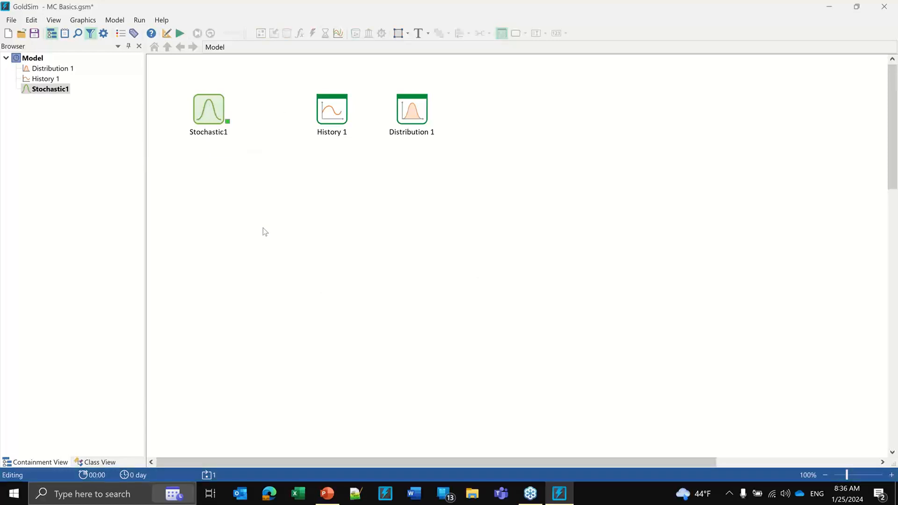
key("F2")
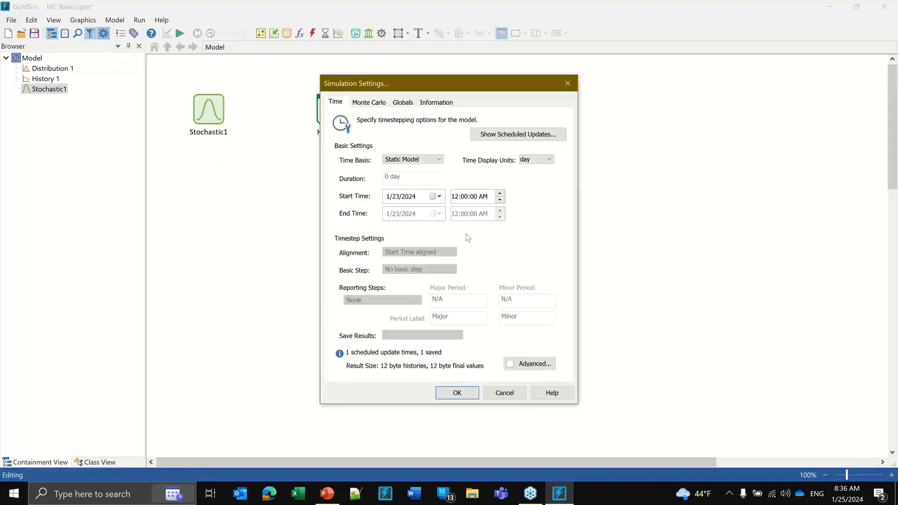
left_click(372, 101)
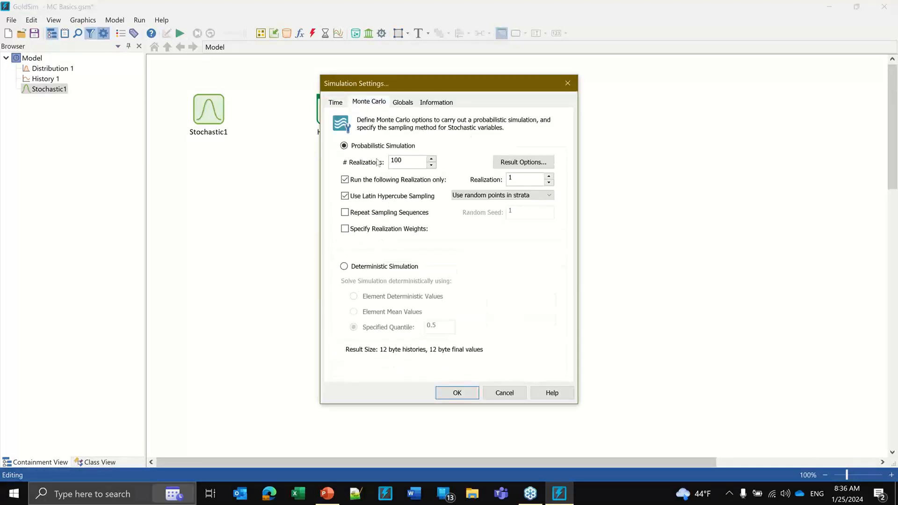
left_click(346, 213)
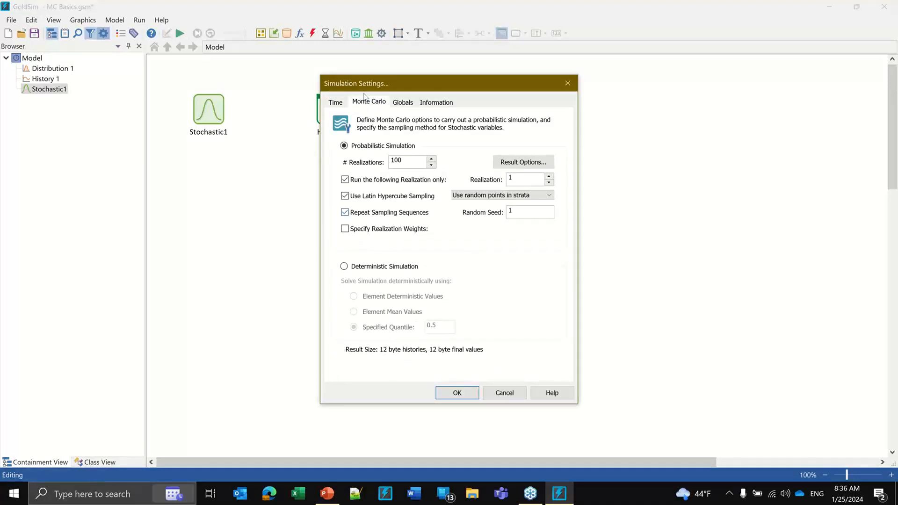
mouse_move(438, 82)
left_mouse_down()
mouse_move(449, 84)
mouse_move(445, 72)
left_mouse_up()
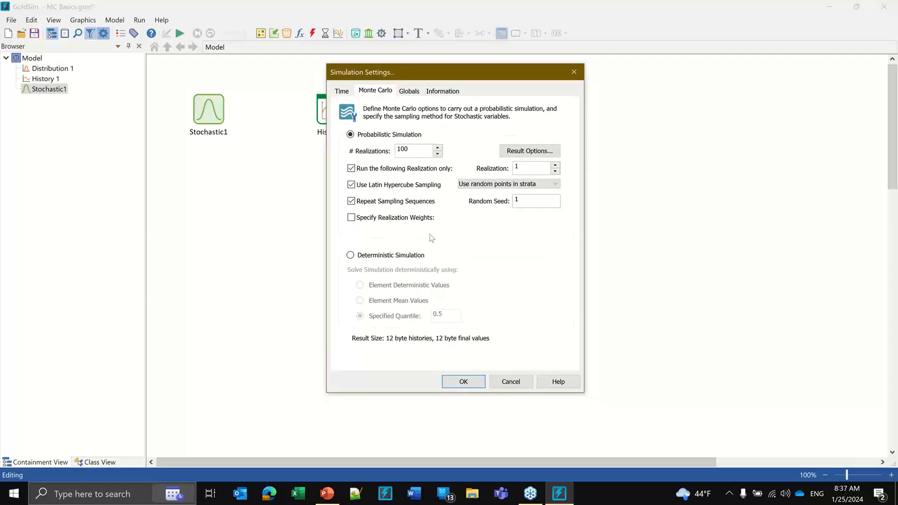
left_click(463, 382)
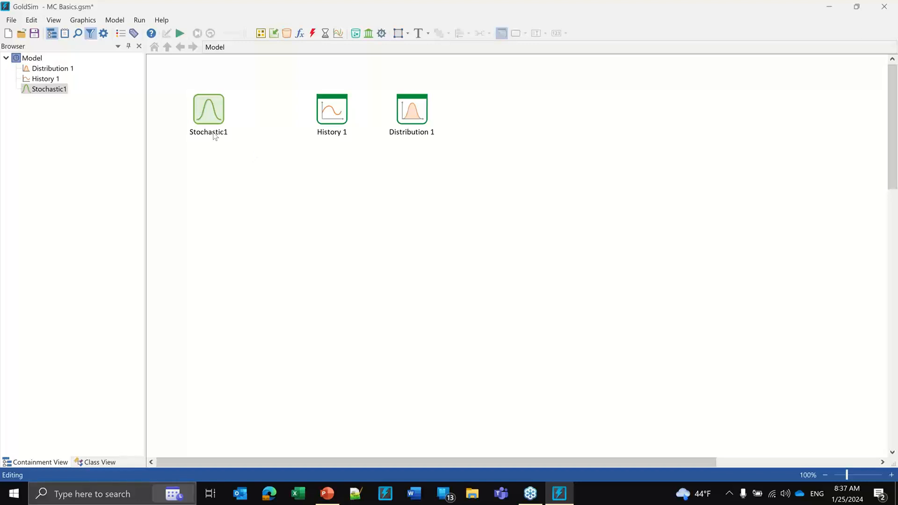
Disable the option to run only one realization in the Monte Carlo settings, keeping 100 realizations, and accept the settings
left_click(104, 33)
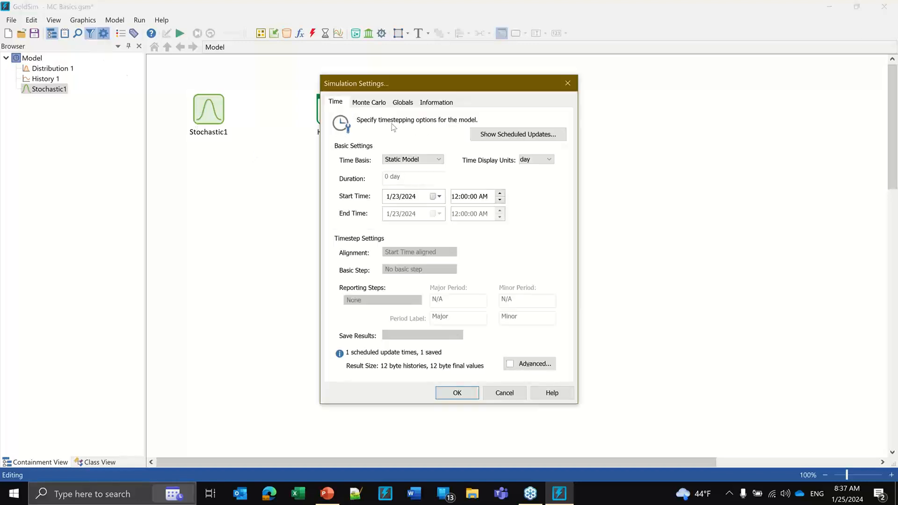
left_click(369, 105)
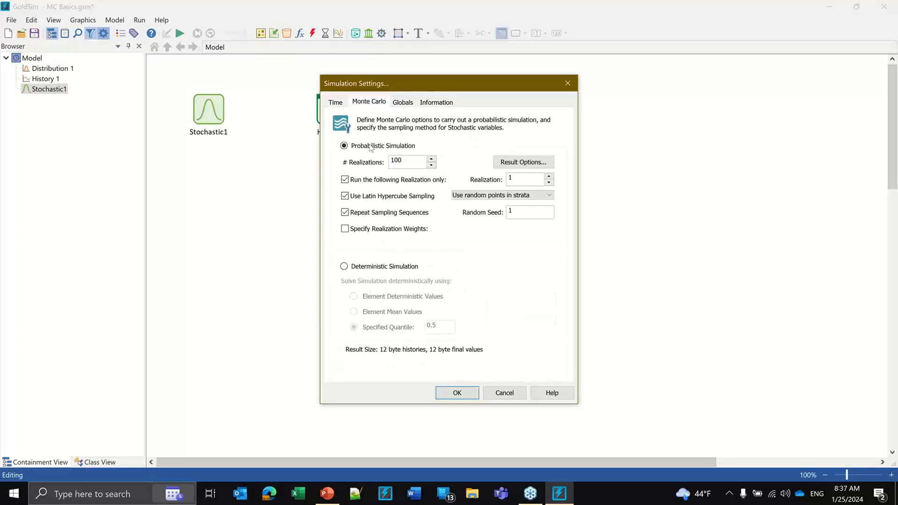
left_click(344, 180)
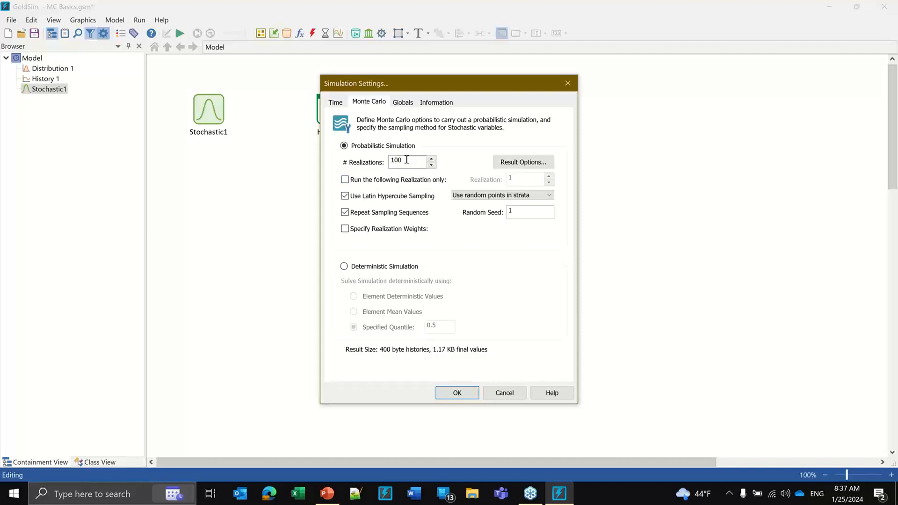
left_click(457, 393)
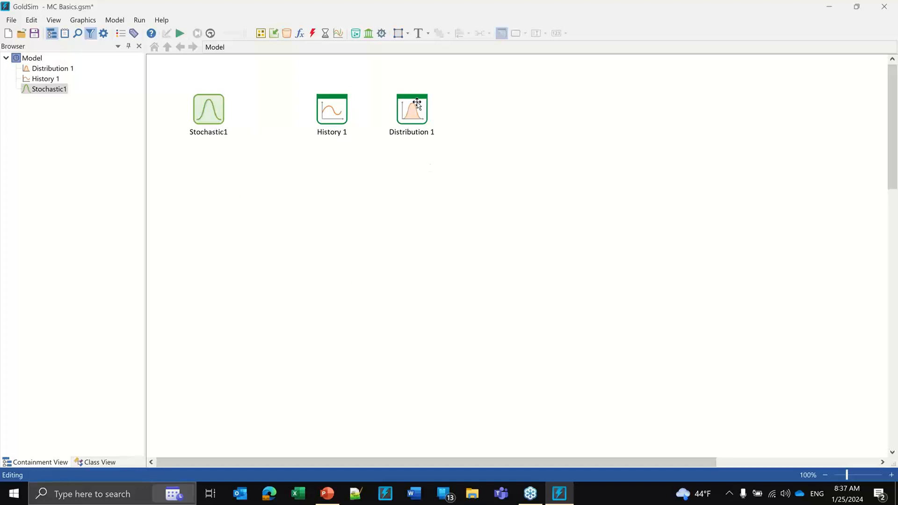
Move the Distribution 1 result element directly below History 1 in the model layout
left_click_drag(412, 99, 333, 161)
left_click(427, 182)
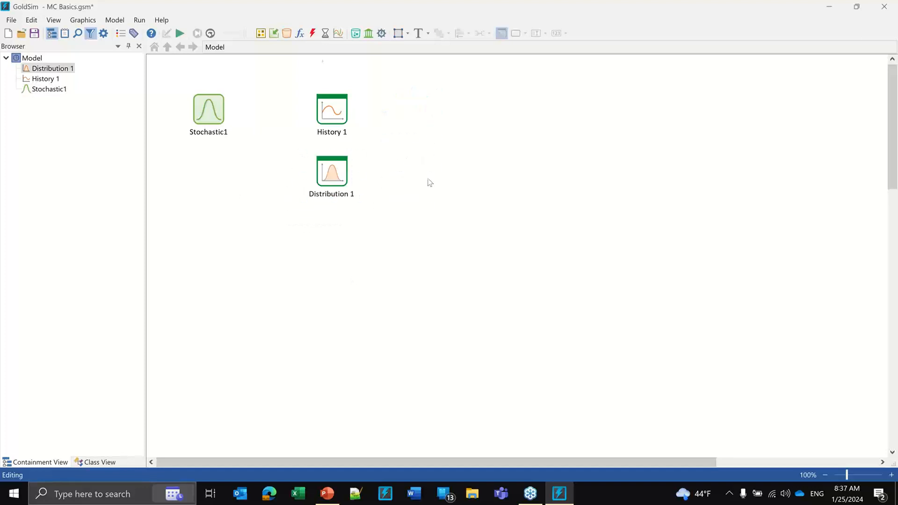
left_click(340, 34)
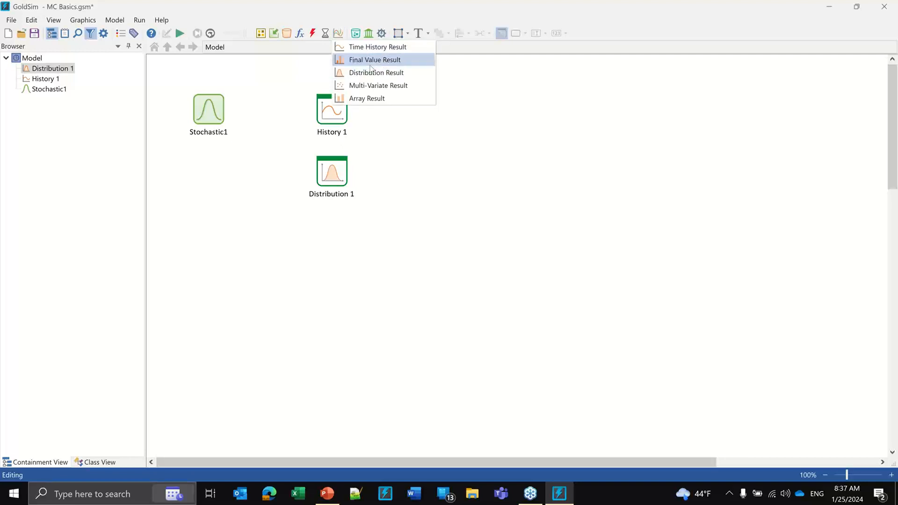
left_click(380, 73)
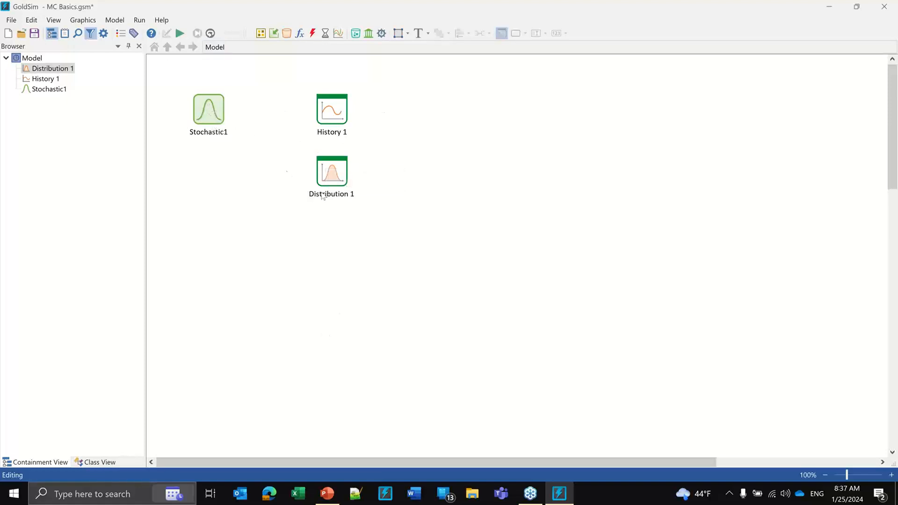
left_click(210, 115)
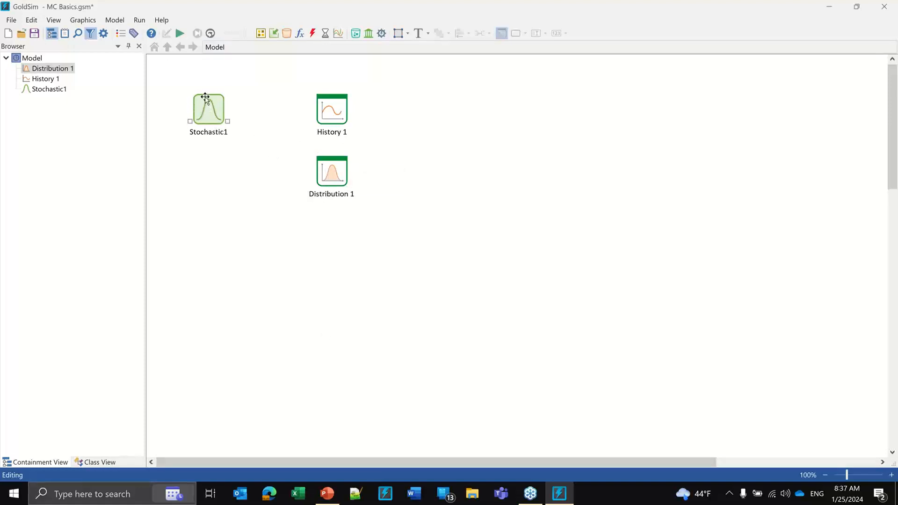
Remove Stochastic1 from the results of Distribution 1, add it back as the linked output, and close the properties
left_click(291, 244)
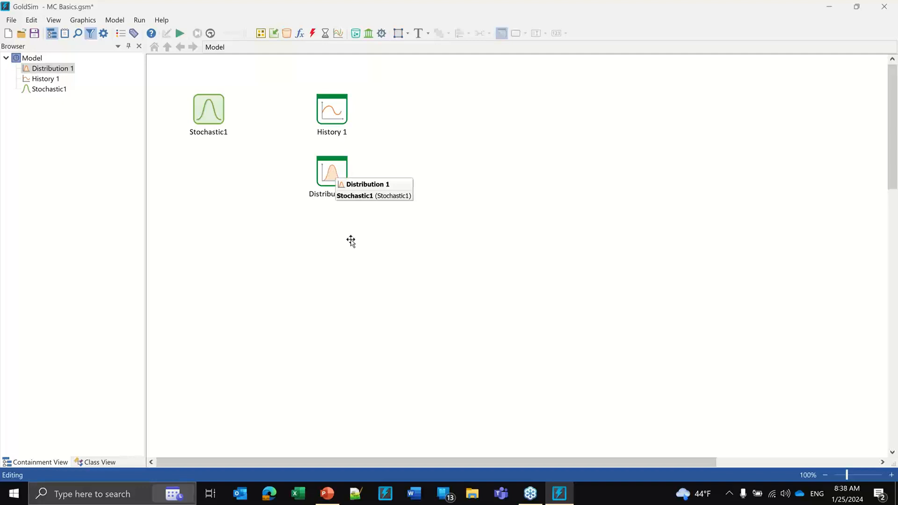
double_click(332, 172)
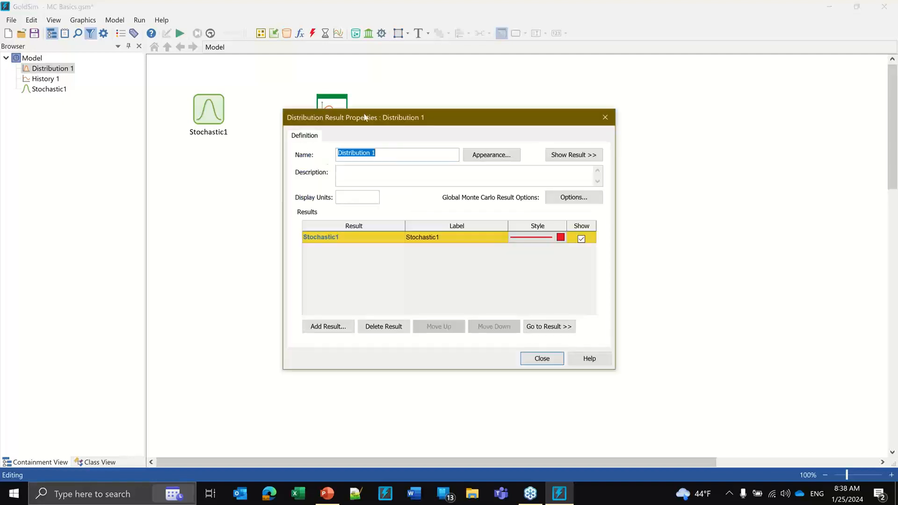
left_click_drag(355, 116, 440, 71)
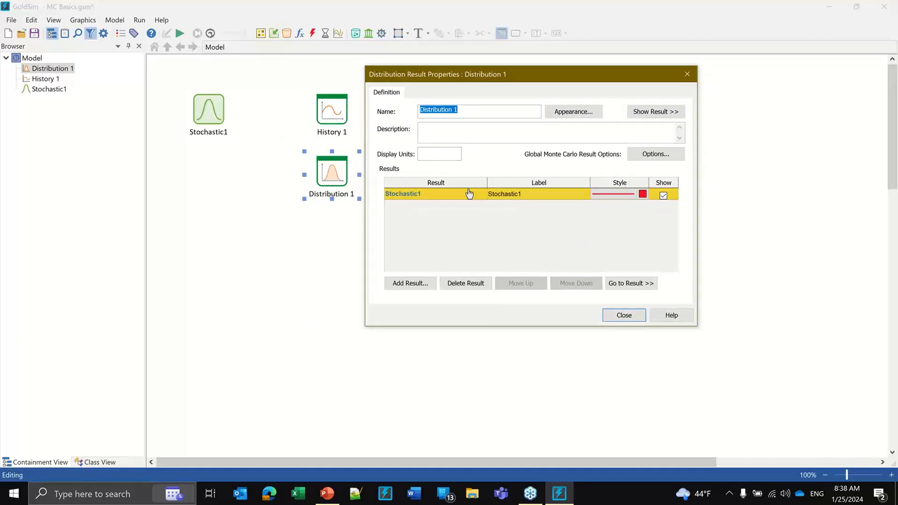
left_click(463, 283)
left_click(599, 226)
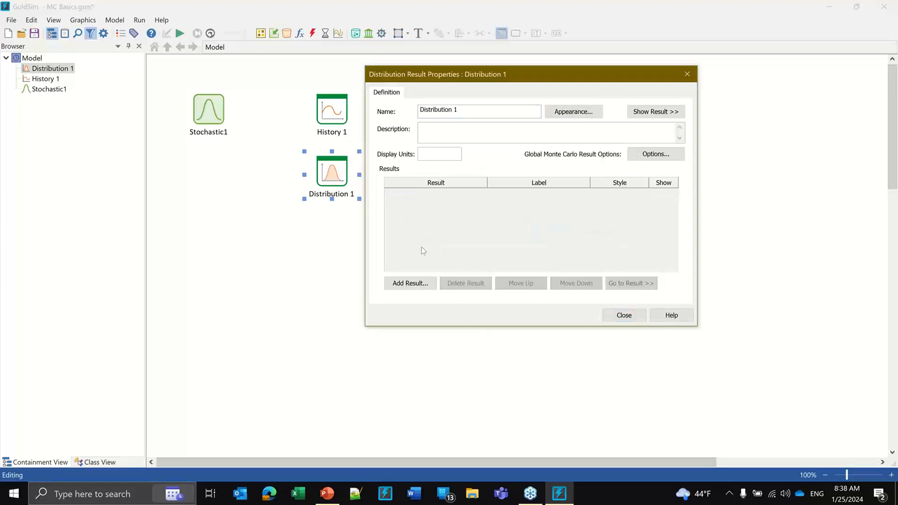
left_click(405, 286)
left_click(472, 121)
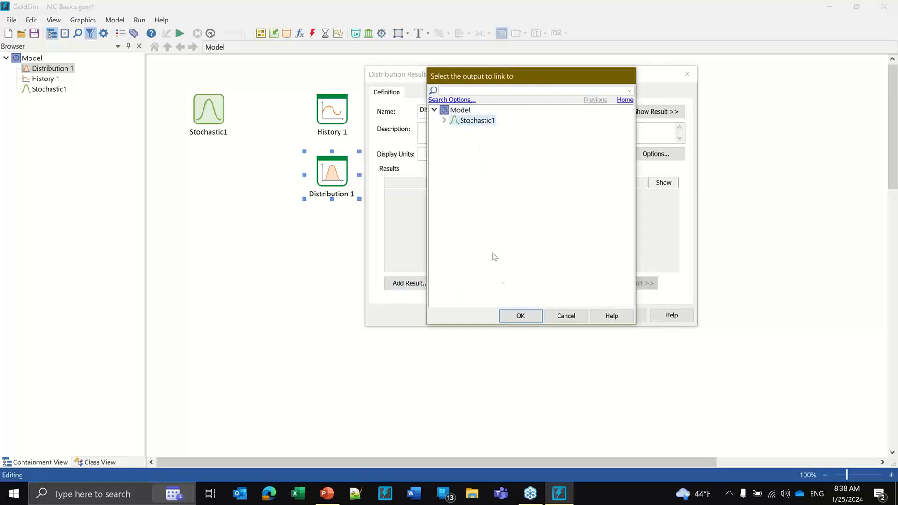
left_click(519, 316)
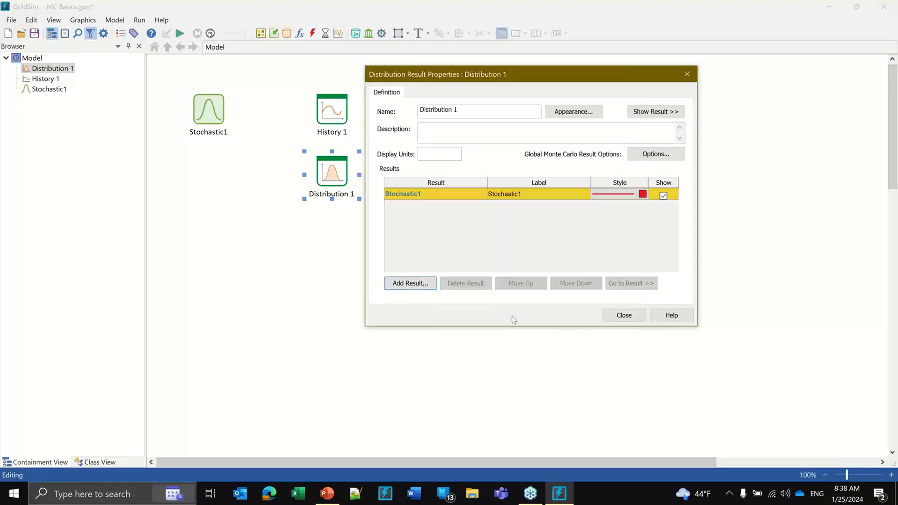
left_click(885, 31)
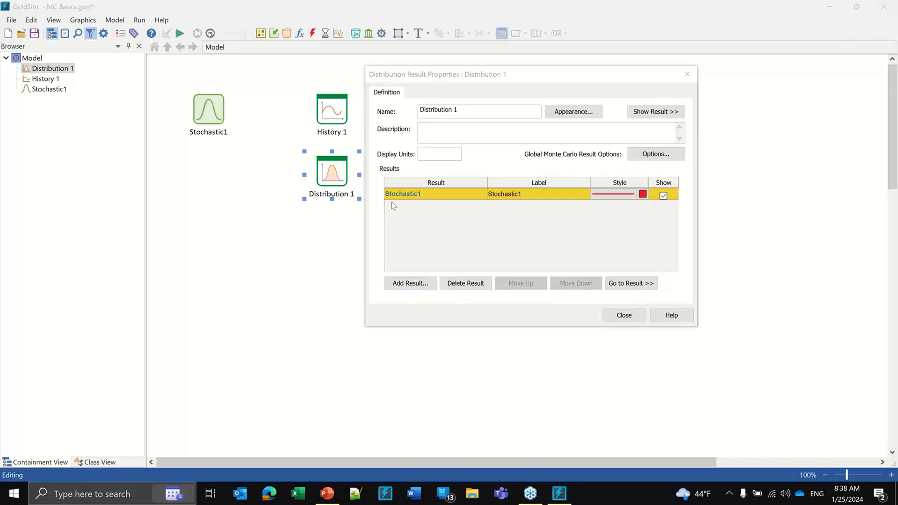
left_click(624, 315)
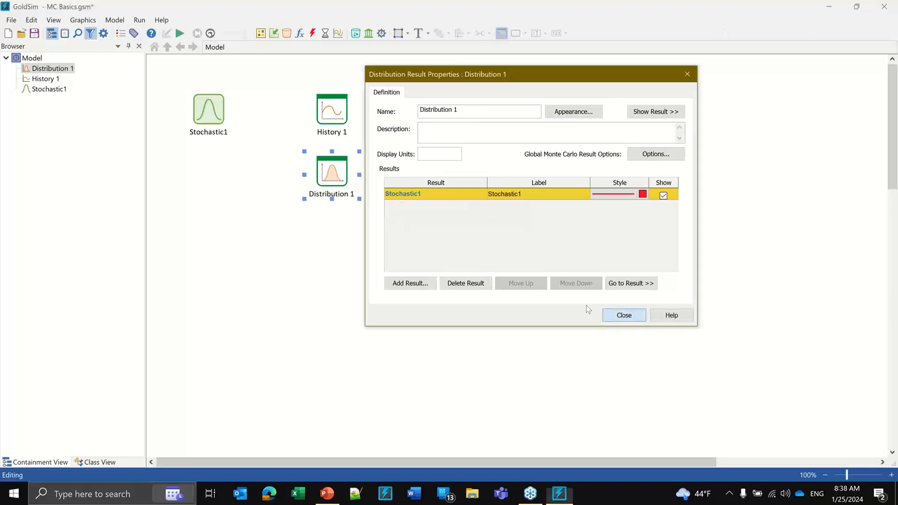
Run the 100-realization simulation and display the Distribution 1 result clear of the model elements
left_click(179, 32)
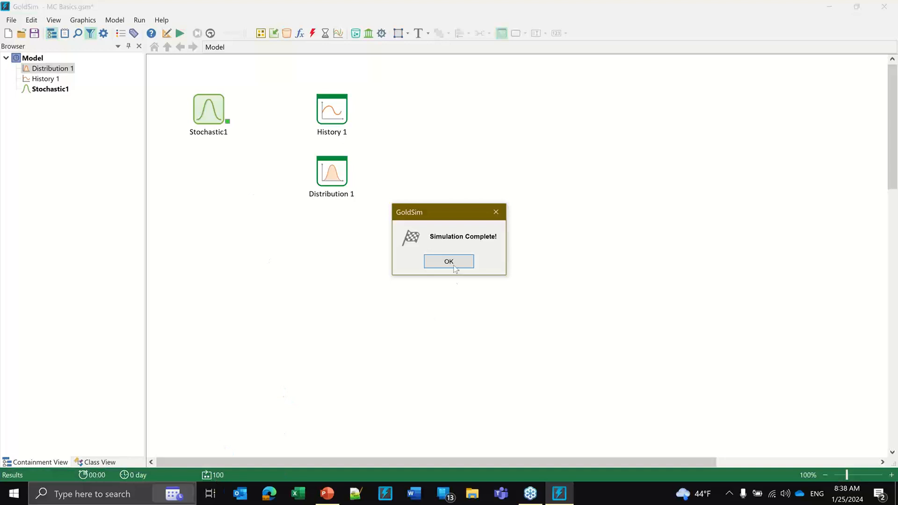
left_click(453, 263)
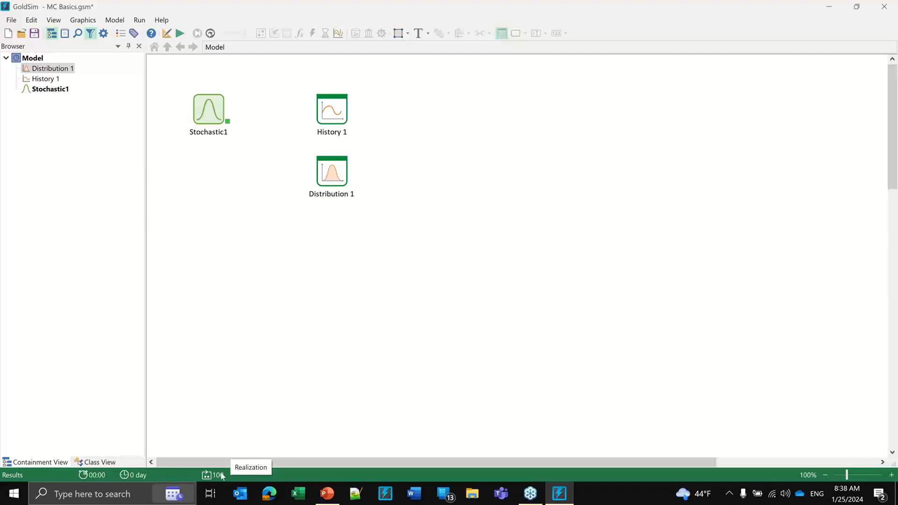
double_click(332, 165)
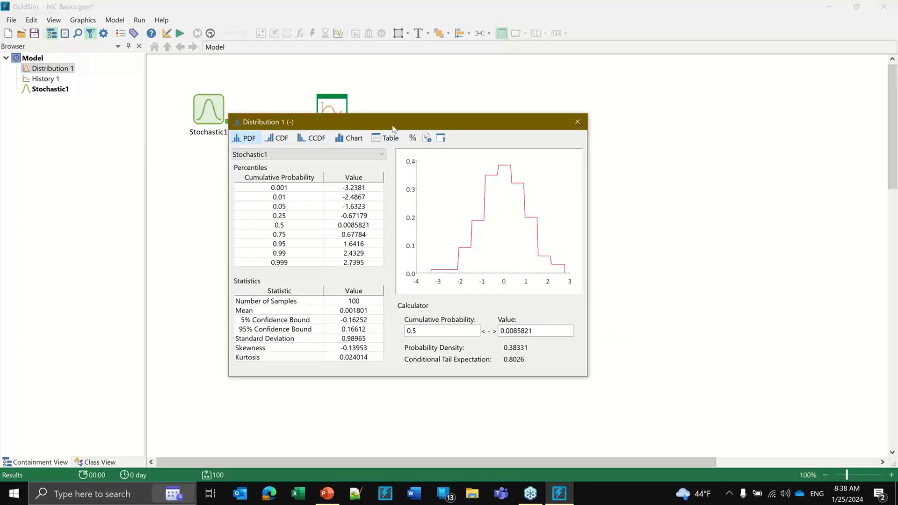
left_click_drag(392, 123, 538, 53)
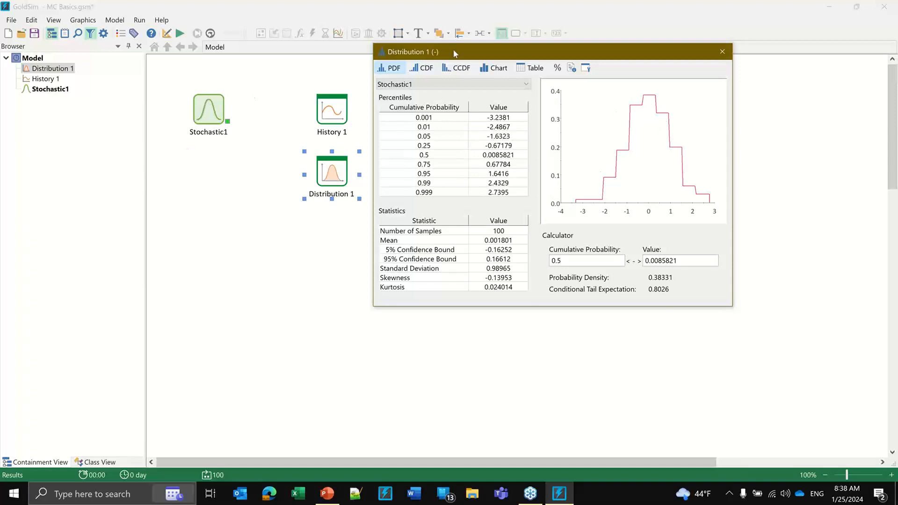
left_click_drag(444, 52, 566, 23)
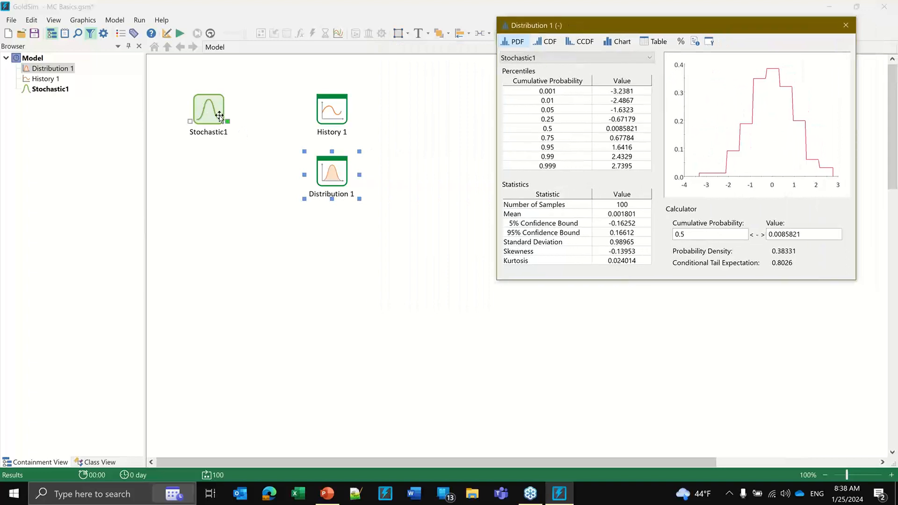
Display Stochastic1's normal distribution definition beside the Distribution 1 result to compare the two
double_click(203, 102)
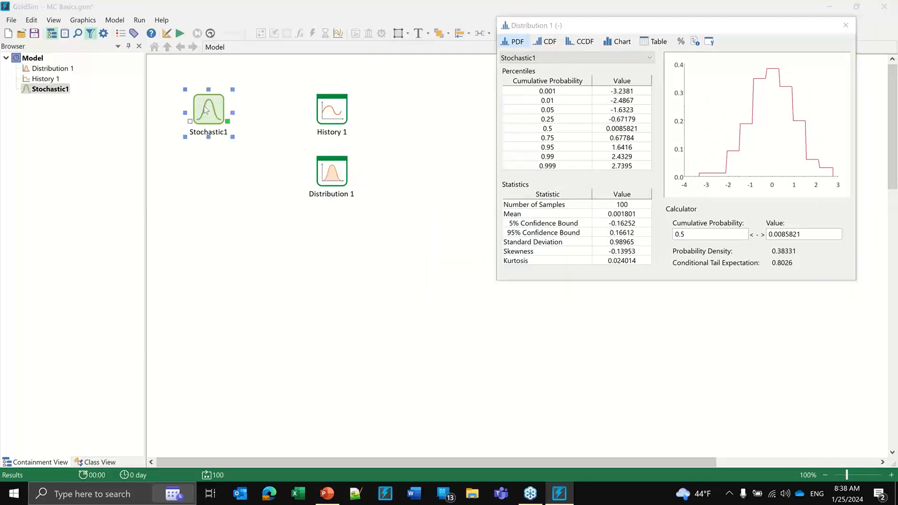
left_click_drag(328, 192, 201, 159)
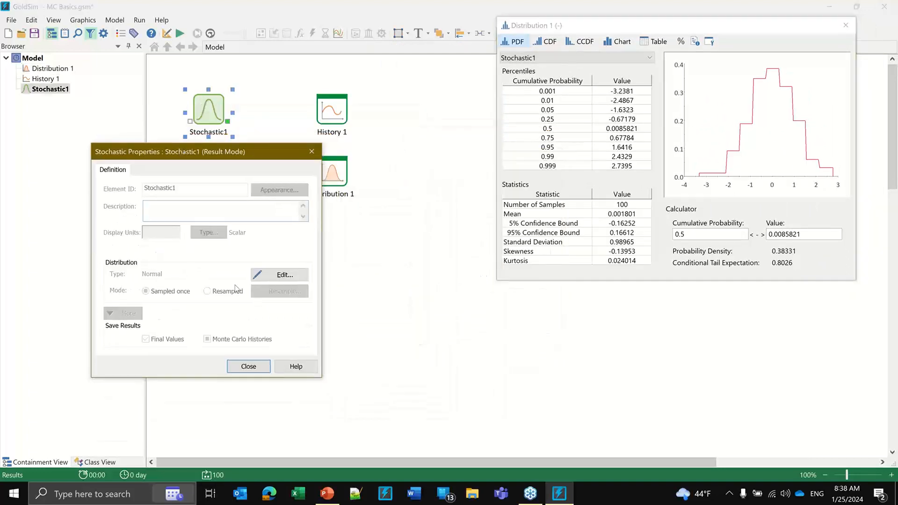
left_click(281, 276)
left_click_drag(288, 139, 420, 30)
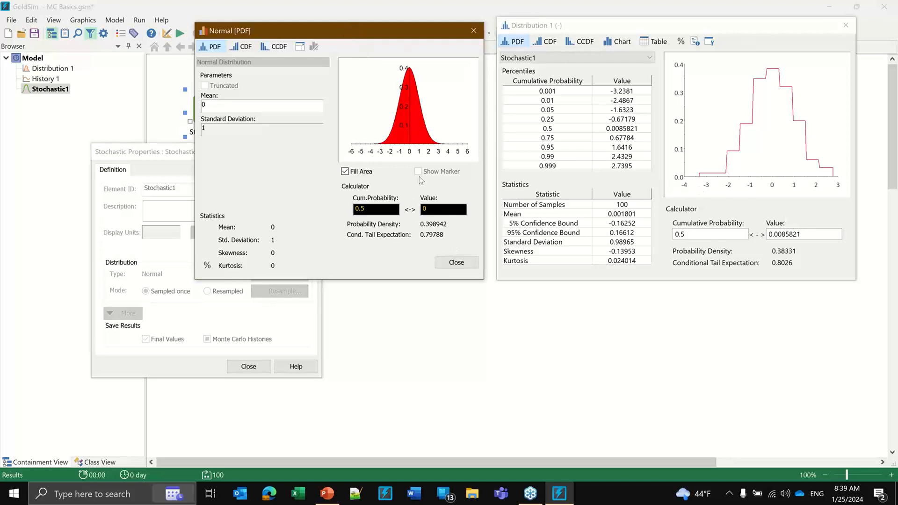
Calculate the normal distribution's value at a cumulative probability of 0.01, and close Stochastic1's definition
left_click(378, 210)
key("BackSpace")
type("01")
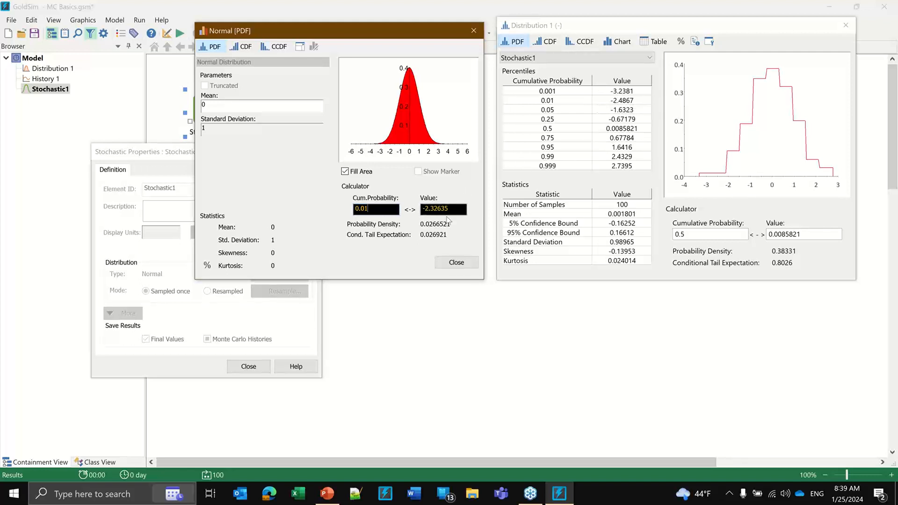
left_click_drag(450, 209, 410, 207)
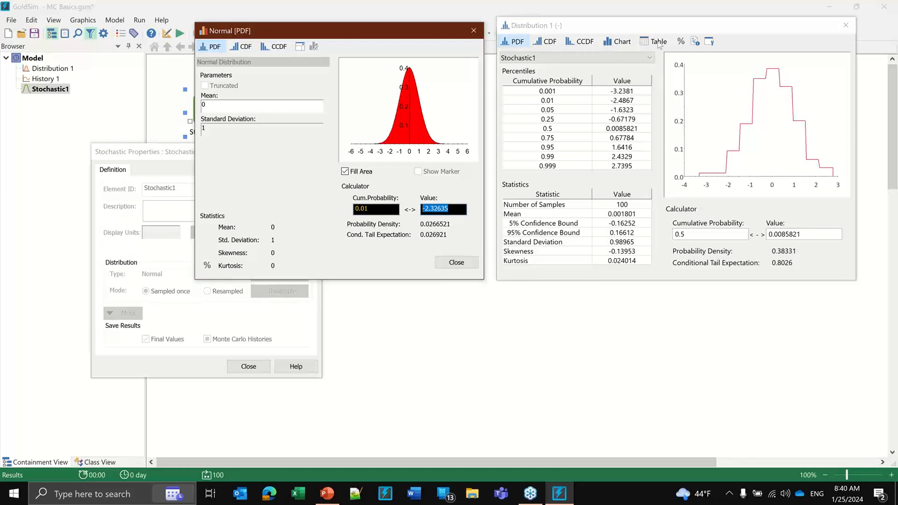
left_click(450, 263)
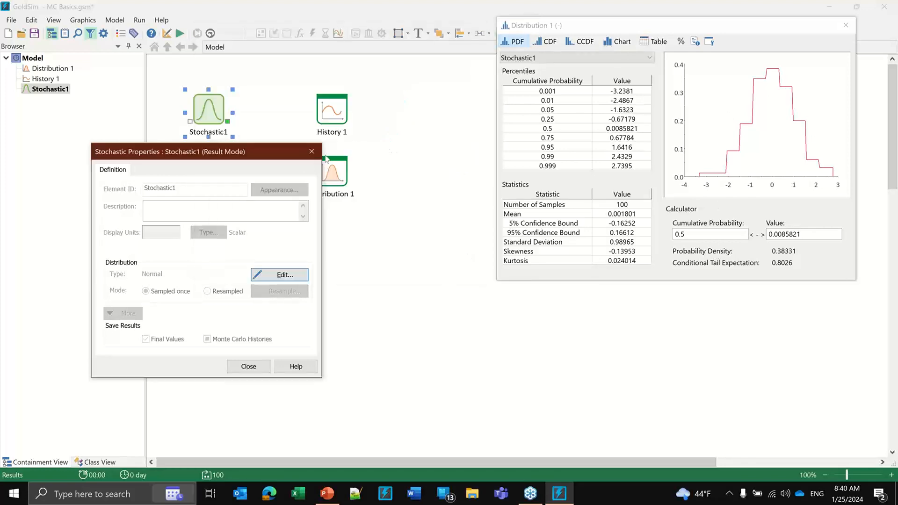
left_click(312, 151)
Review Distribution 1's sampled values as a table sorted in ascending order, return to the PDF view and close the result
left_click_drag(603, 27, 365, 61)
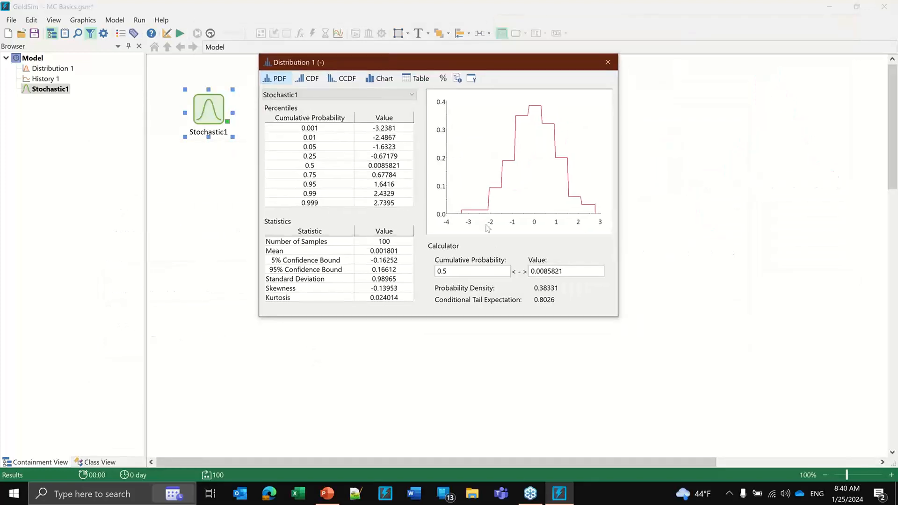
left_click(415, 79)
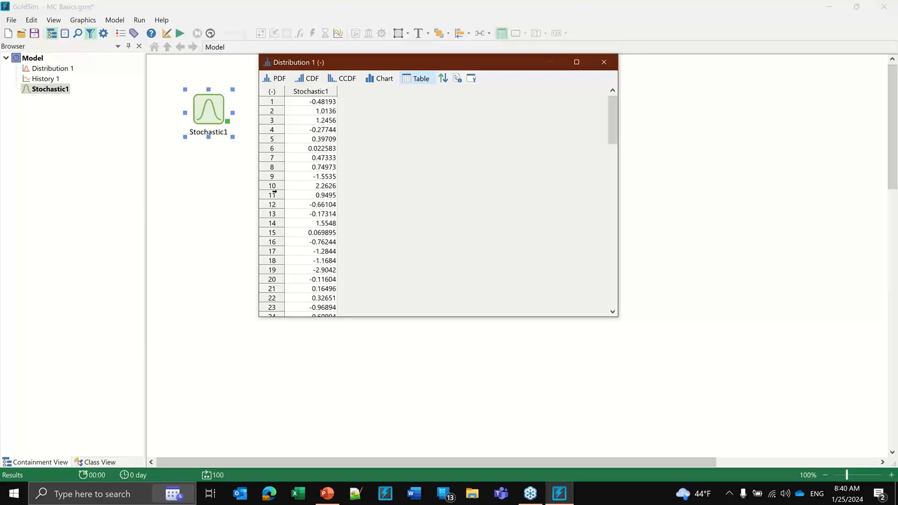
mouse_move(611, 104)
left_mouse_down()
mouse_move(591, 275)
mouse_move(592, 189)
mouse_move(616, 112)
left_mouse_up()
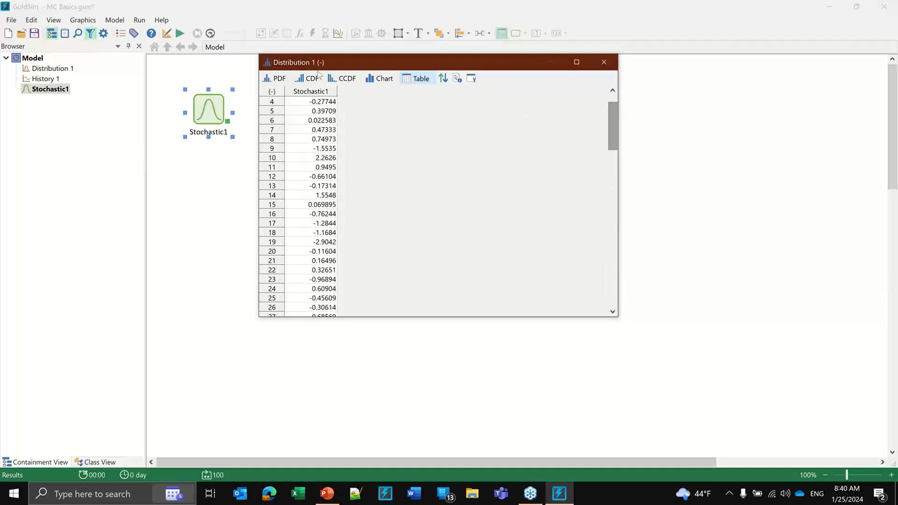
left_click(442, 80)
left_click(452, 92)
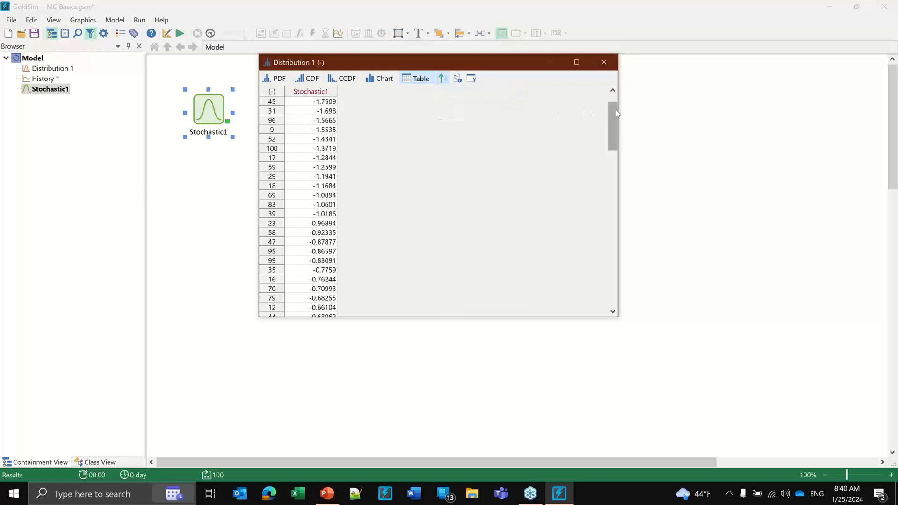
left_click_drag(617, 115, 611, 290)
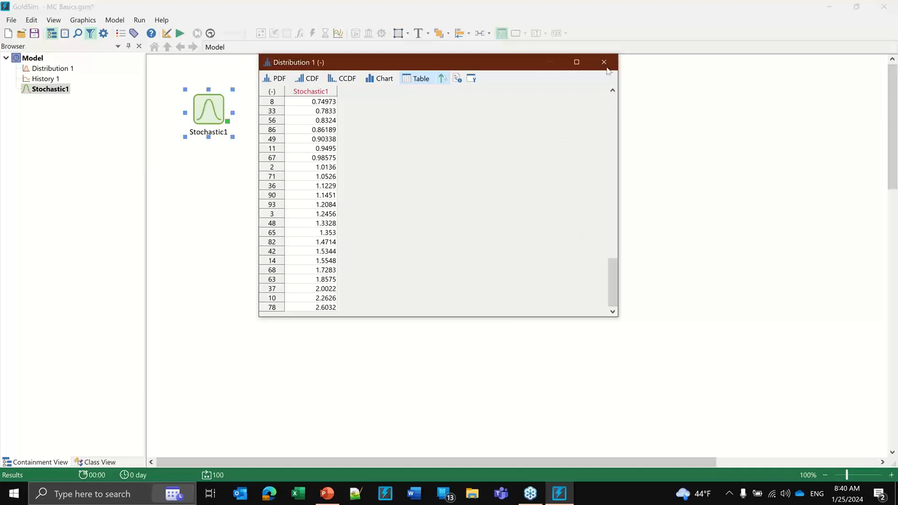
left_click(275, 79)
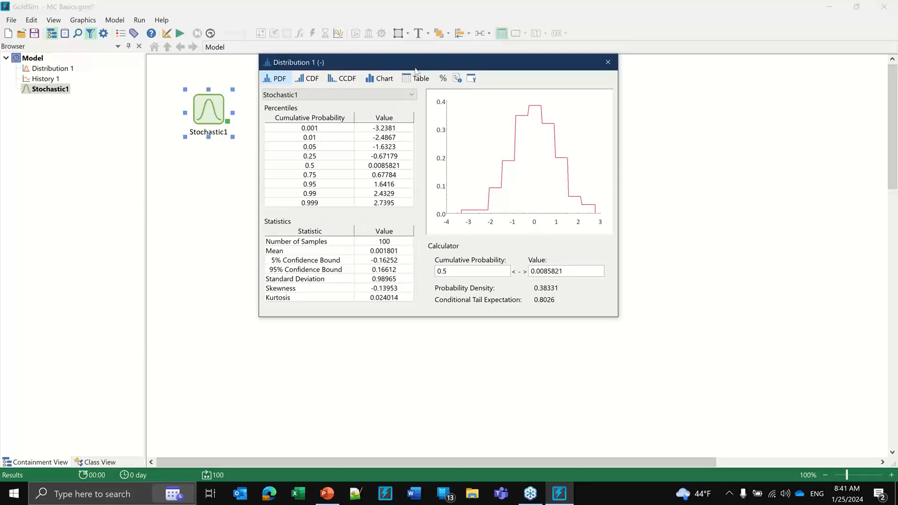
left_click(607, 63)
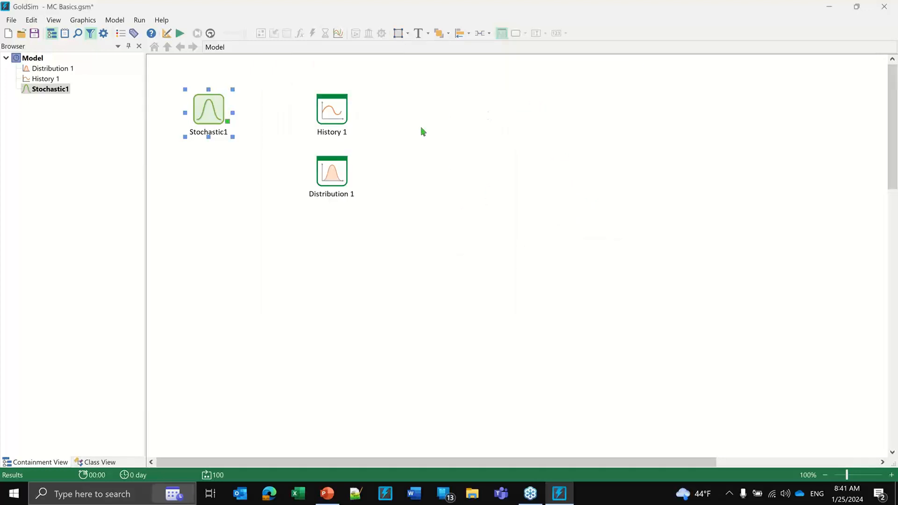
Delete the results to return to Edit Mode and set the Monte Carlo simulation to 1000 realizations
left_click(166, 33)
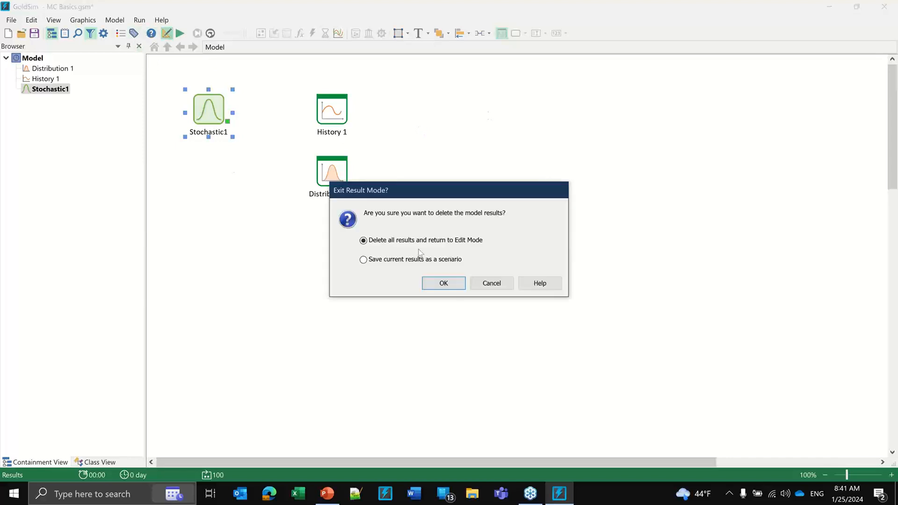
left_click(443, 282)
left_click(103, 33)
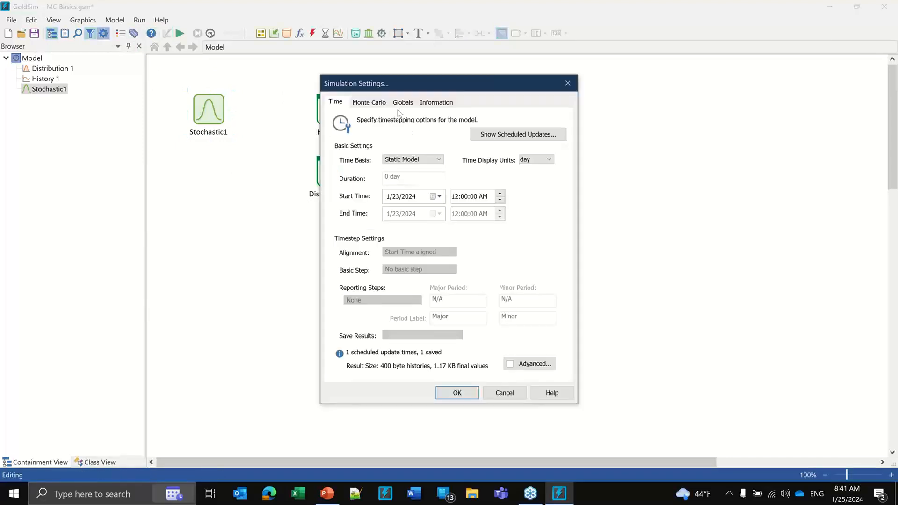
left_click(369, 101)
left_click(405, 160)
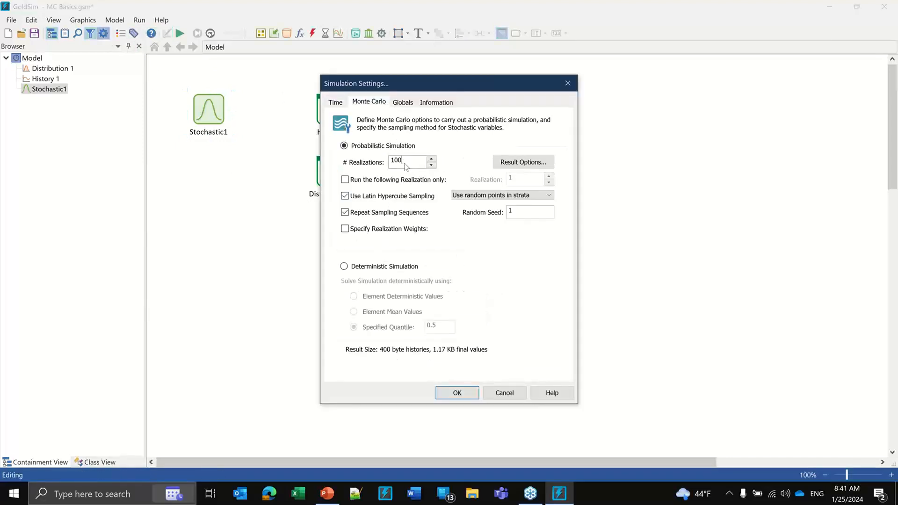
type("0")
left_click(456, 392)
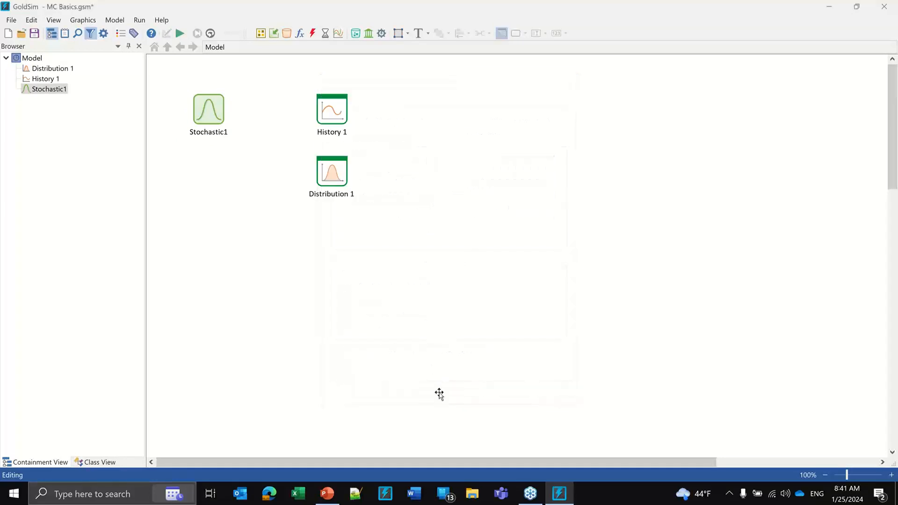
Run the 1000-realization simulation and display the Distribution 1 PDF beside the model elements
key("F5")
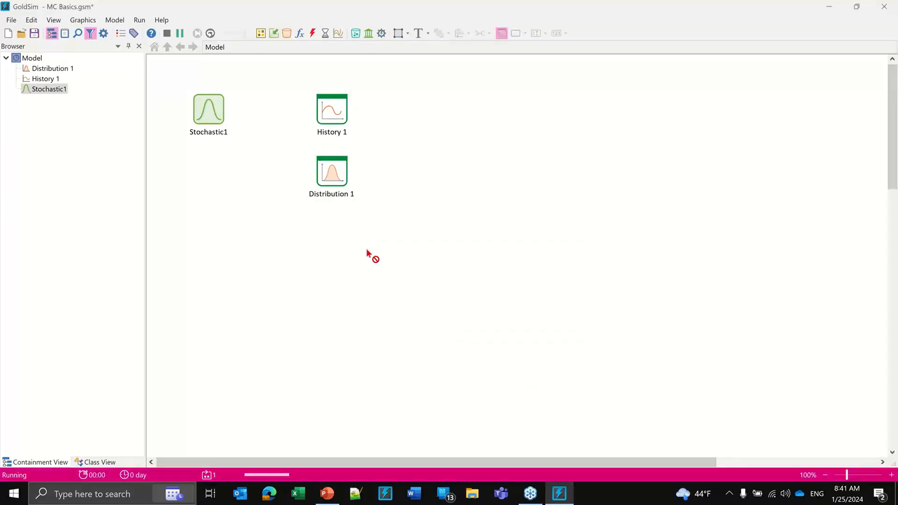
left_click(447, 260)
left_click(336, 168)
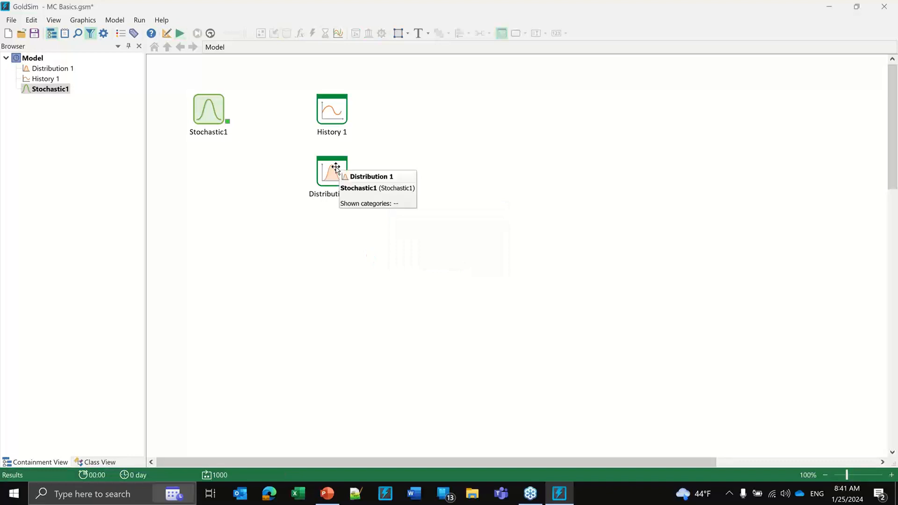
left_click(356, 190)
left_click_drag(465, 62, 590, 39)
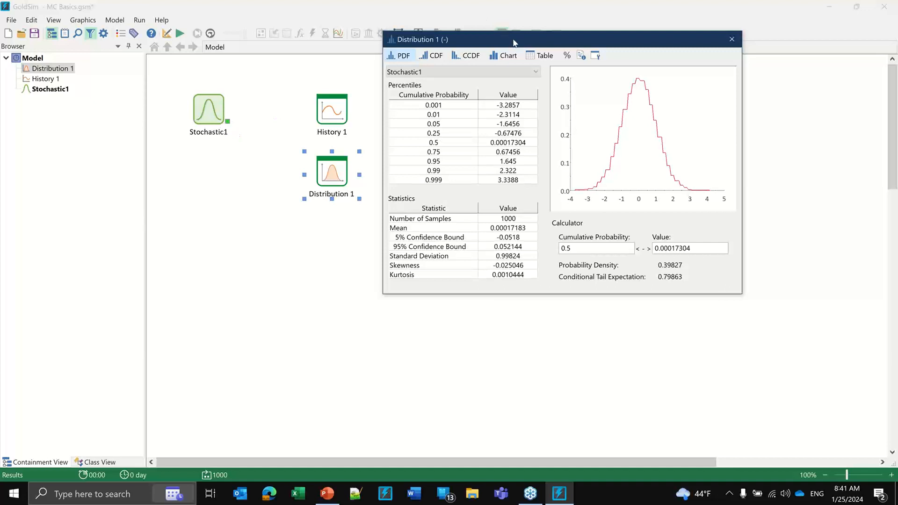
left_click_drag(515, 40, 611, 28)
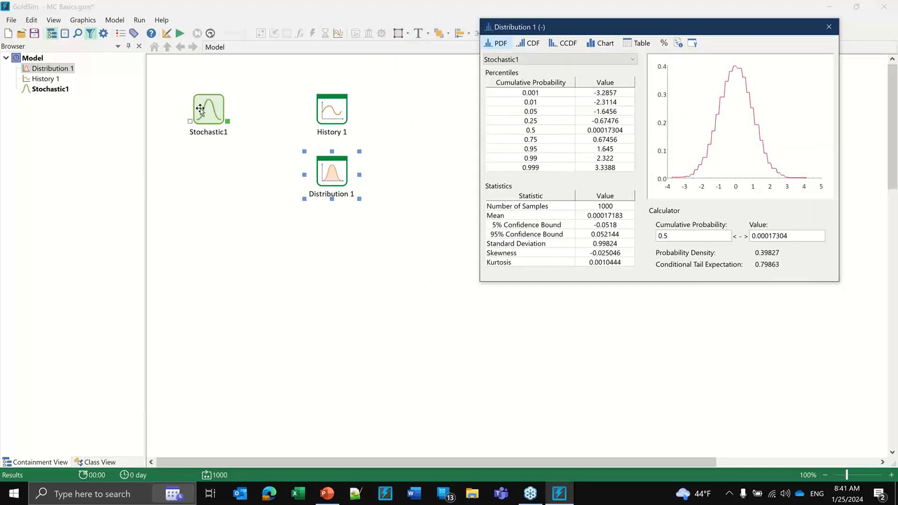
Calculate the value at cumulative probability 0.01 in Stochastic1's normal distribution, and close its definition and the Distribution 1 result
double_click(206, 106)
left_click_drag(301, 119, 297, 62)
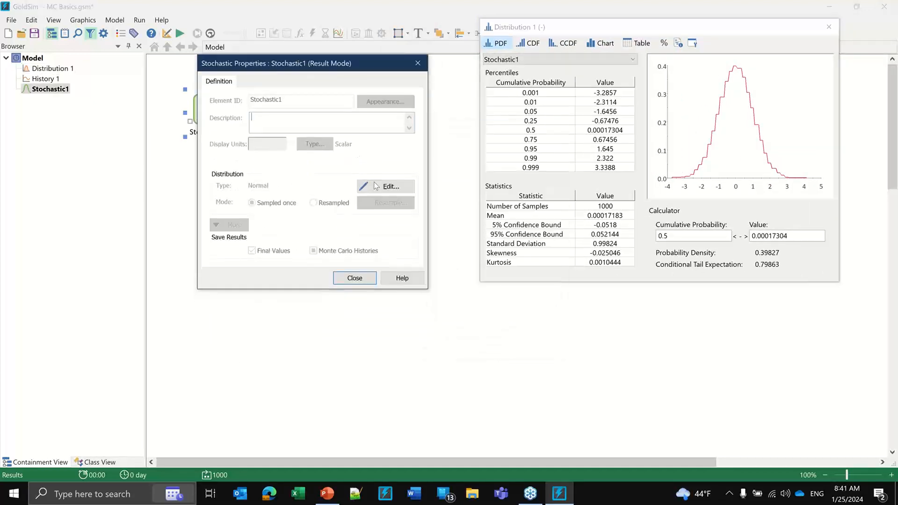
left_click(378, 188)
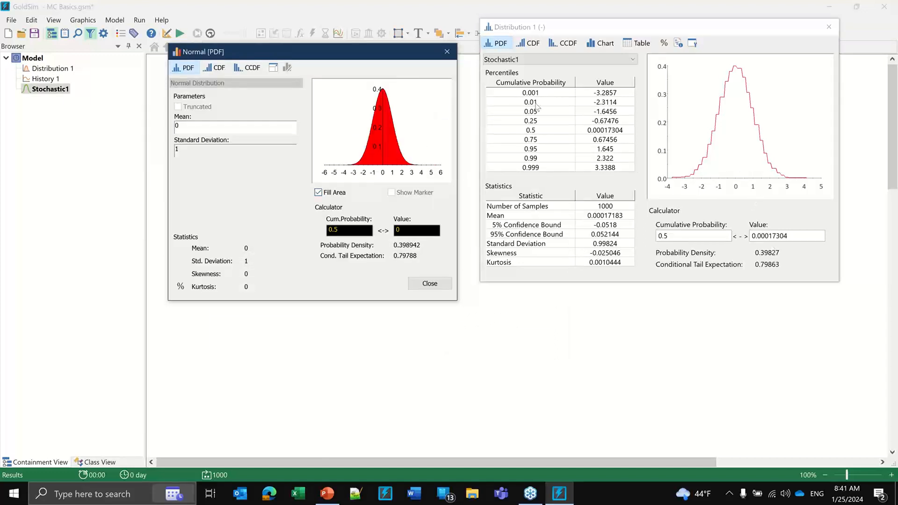
left_click(348, 228)
key("BackSpace")
type("01")
left_click(447, 52)
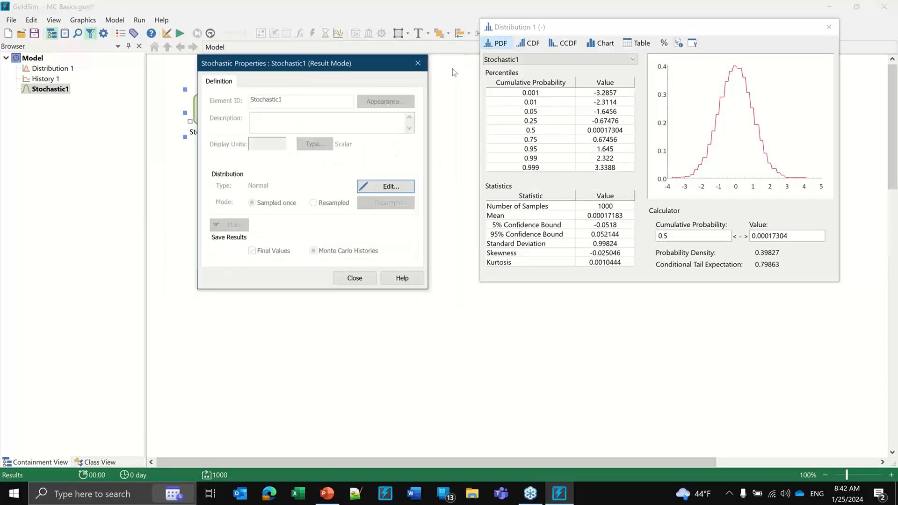
left_click(418, 63)
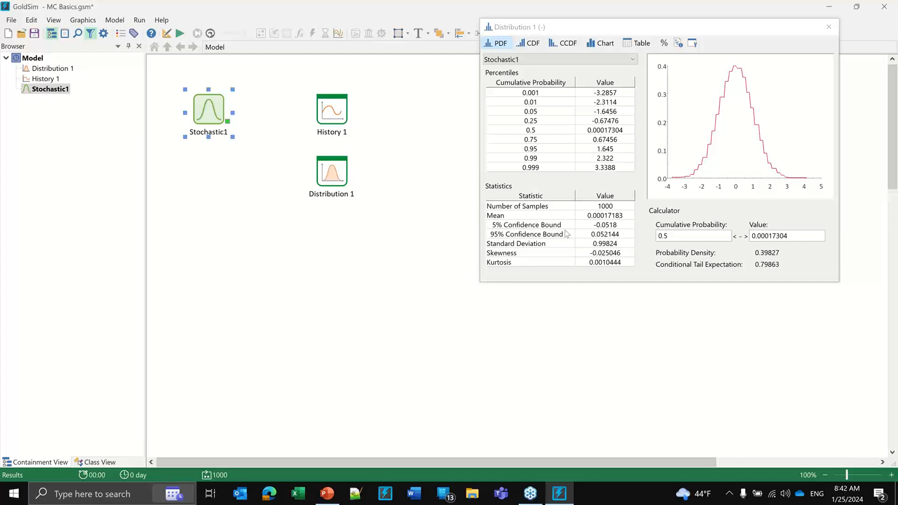
left_click(828, 27)
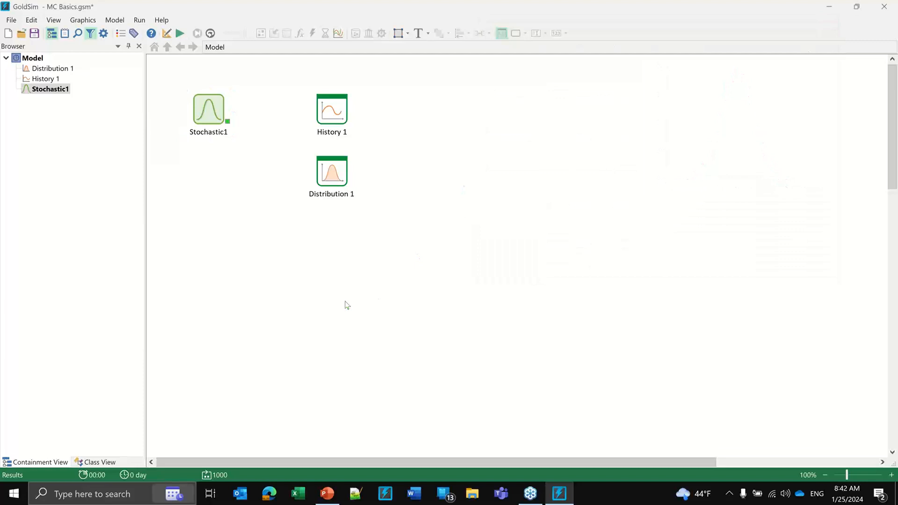
Return to Edit Mode and set the Monte Carlo simulation to 100 realizations, running realization 1 only
key("F4")
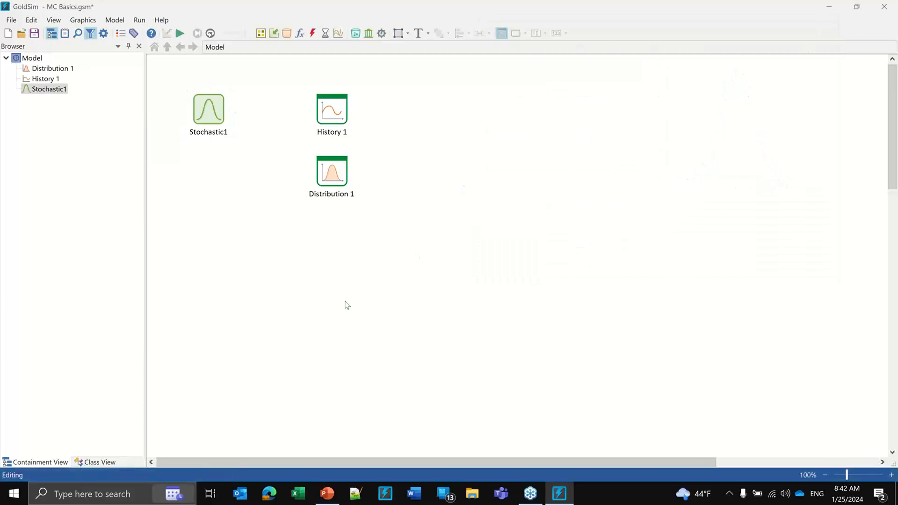
left_click(103, 32)
left_click_drag(458, 67, 435, 59)
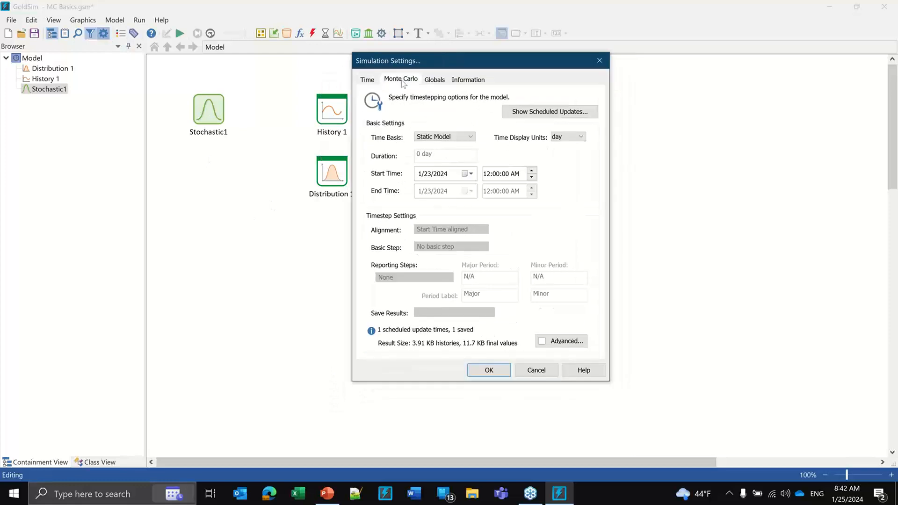
left_click(400, 78)
key("BackSpace")
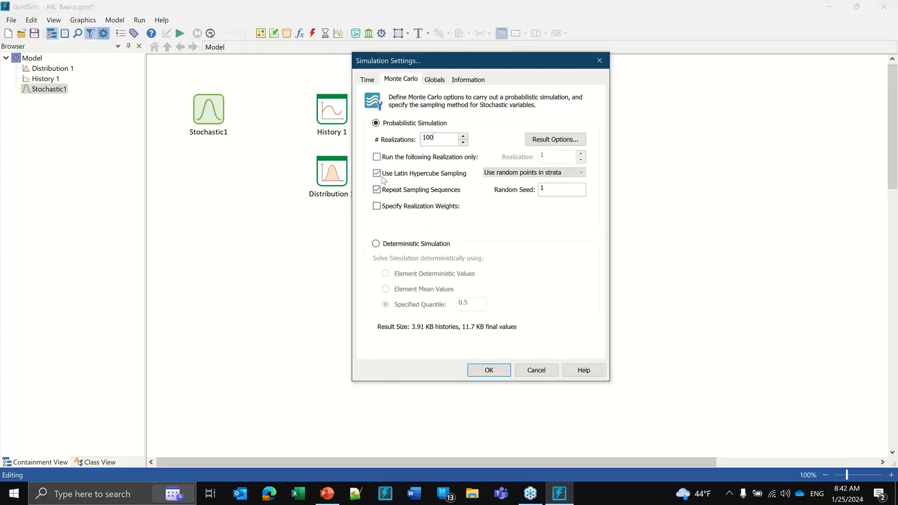
left_click(378, 158)
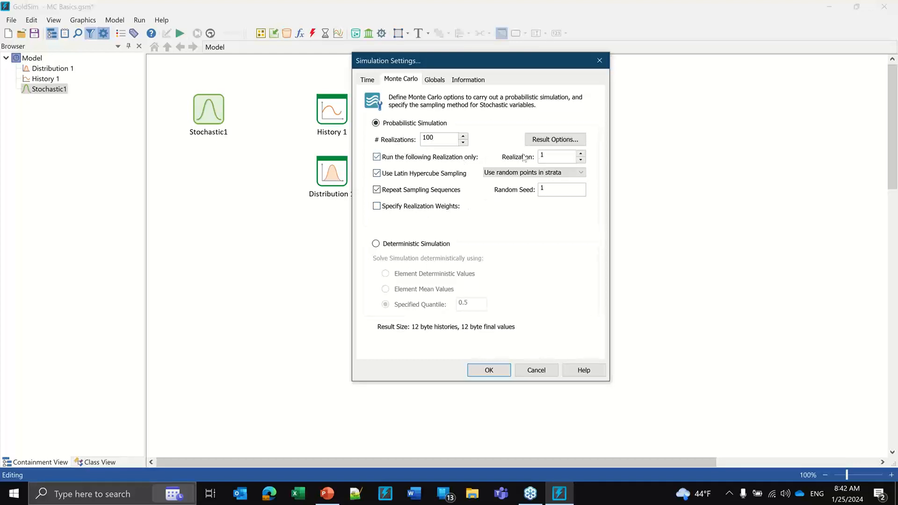
Set the time basis to Elapsed Time with a 50 day duration and a user-specified basic step of 1 day
left_click(368, 82)
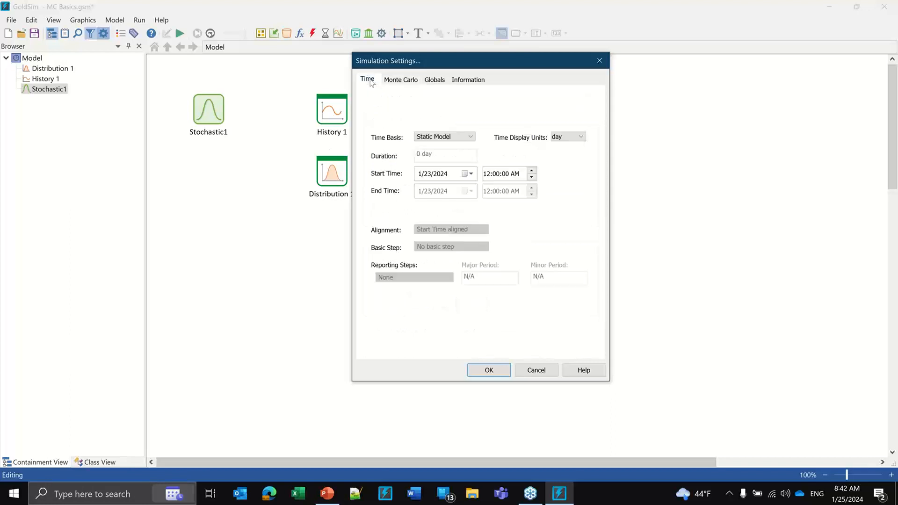
left_click(463, 137)
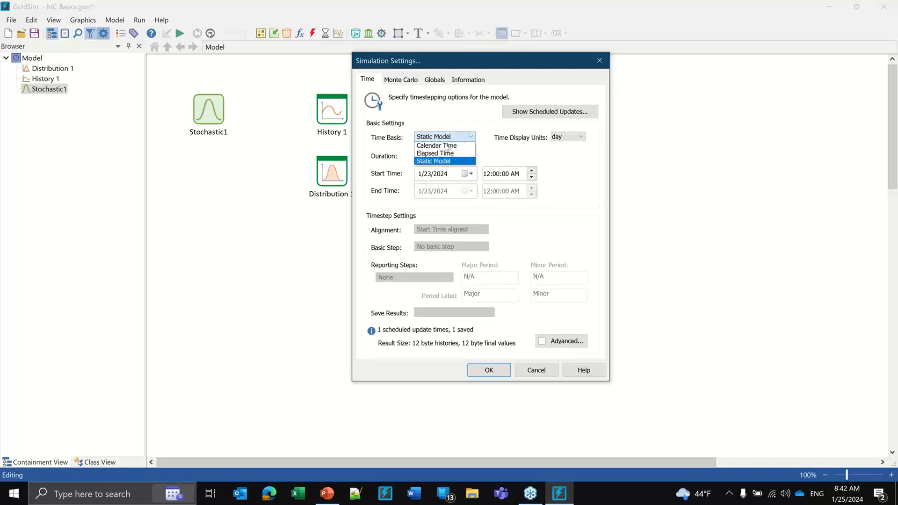
left_click(443, 154)
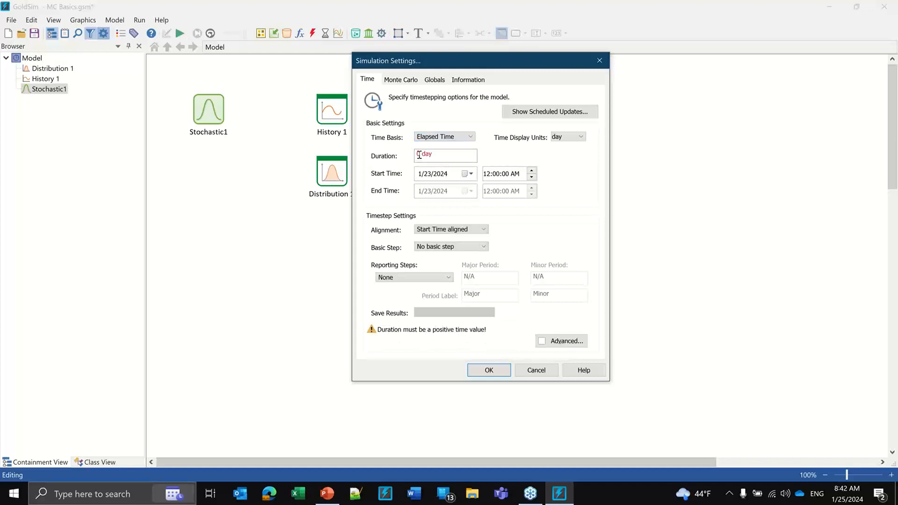
type("5")
left_click(443, 248)
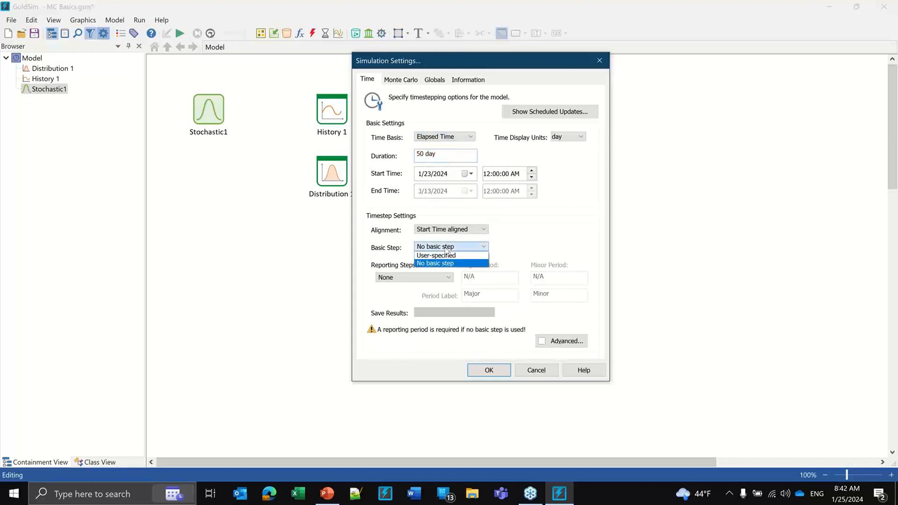
left_click(468, 260)
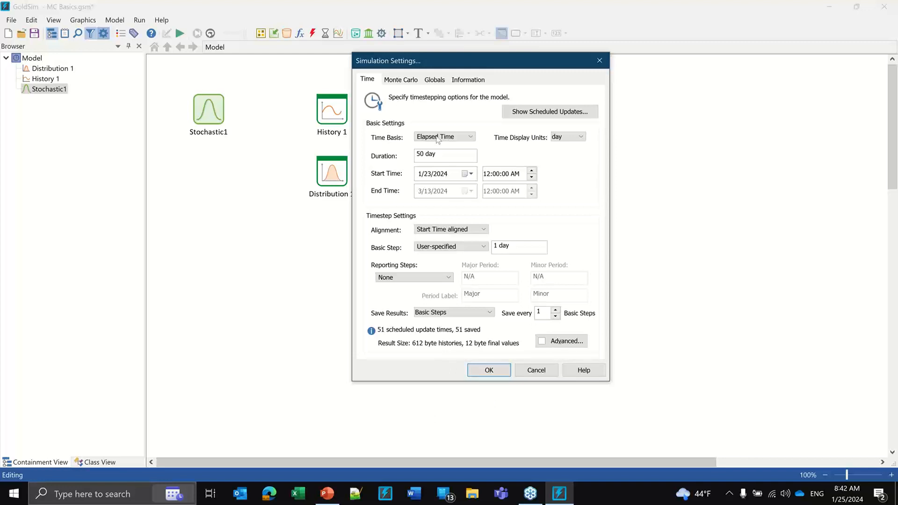
left_click(405, 81)
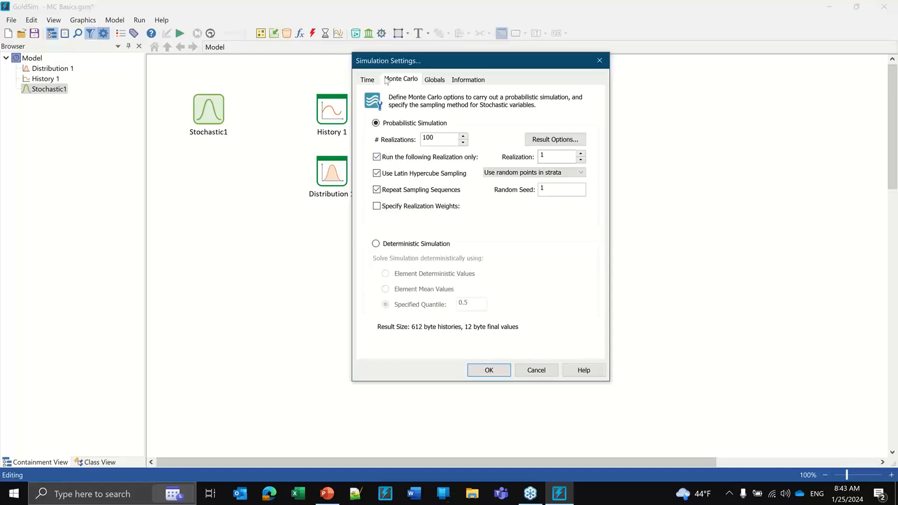
left_click(369, 79)
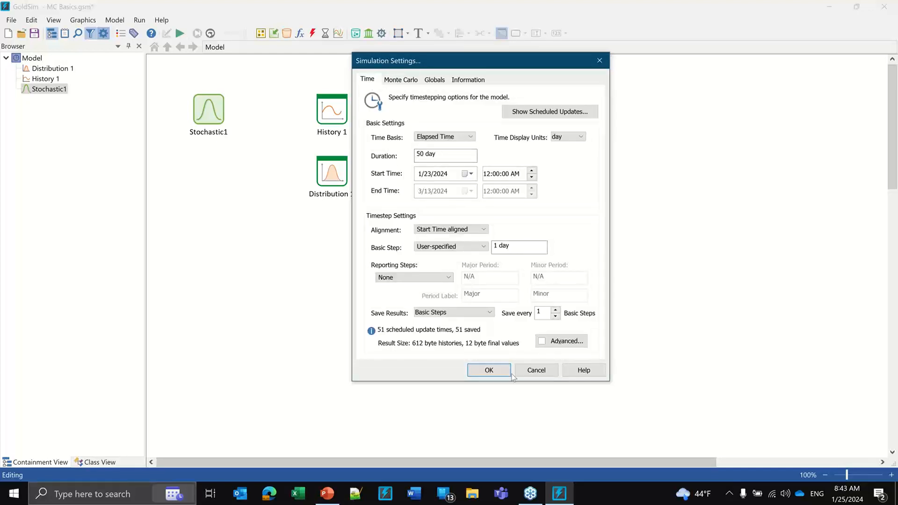
left_click(488, 370)
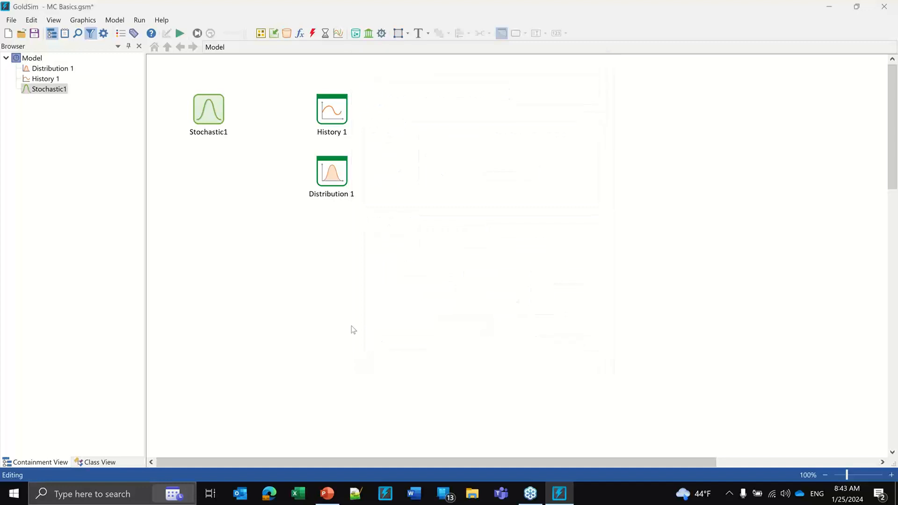
Check Stochastic1's sampling mode in its properties, and run the single-realization simulation
double_click(209, 110)
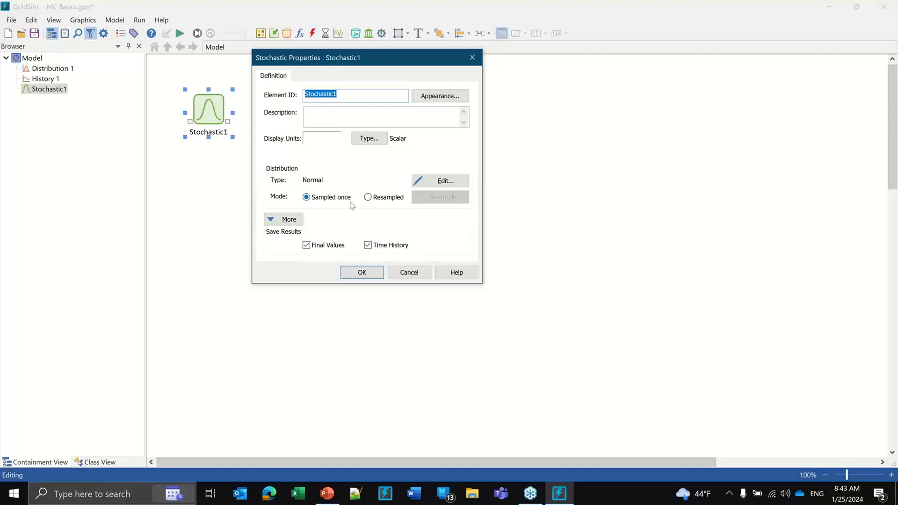
left_click(367, 275)
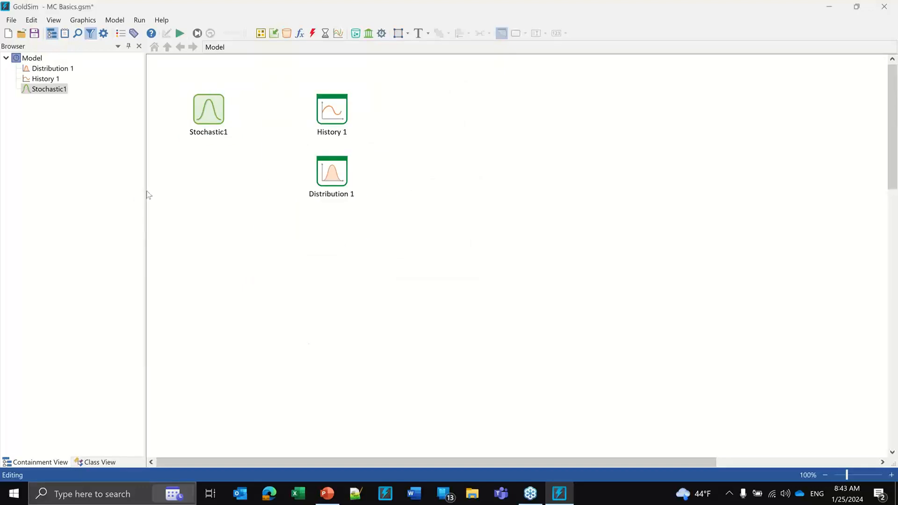
key("F5")
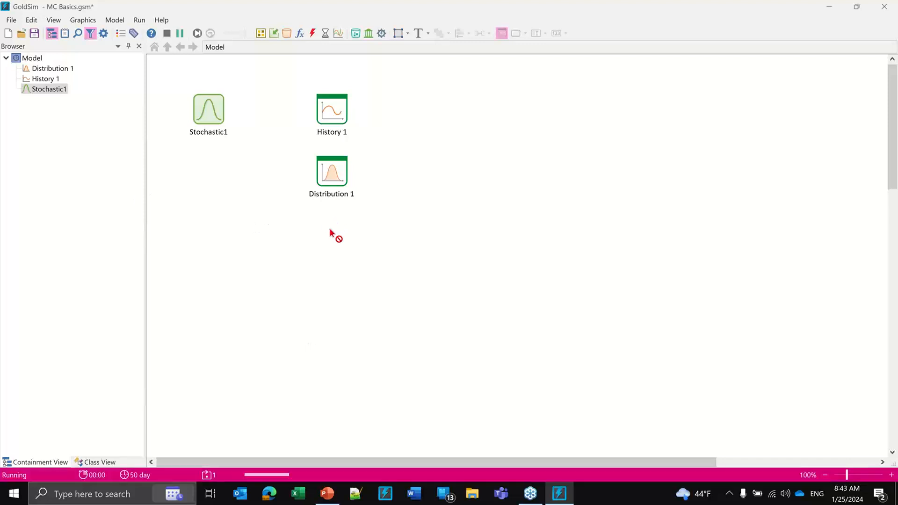
left_click(437, 265)
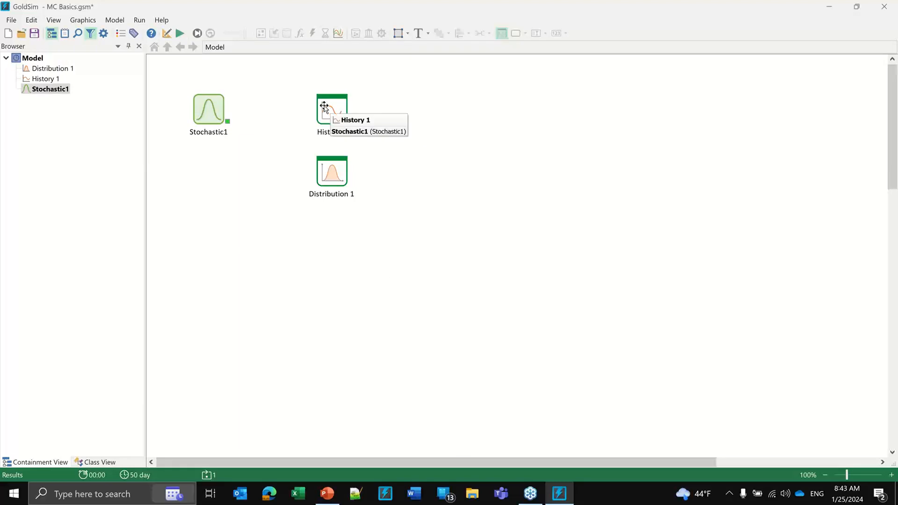
Review which results are plotted in the History 1 element's properties
left_click(332, 105)
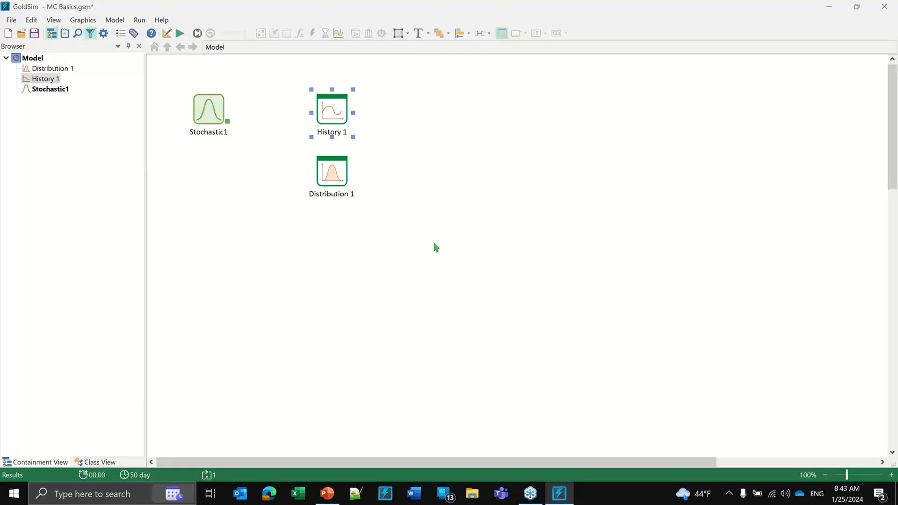
right_click(335, 104)
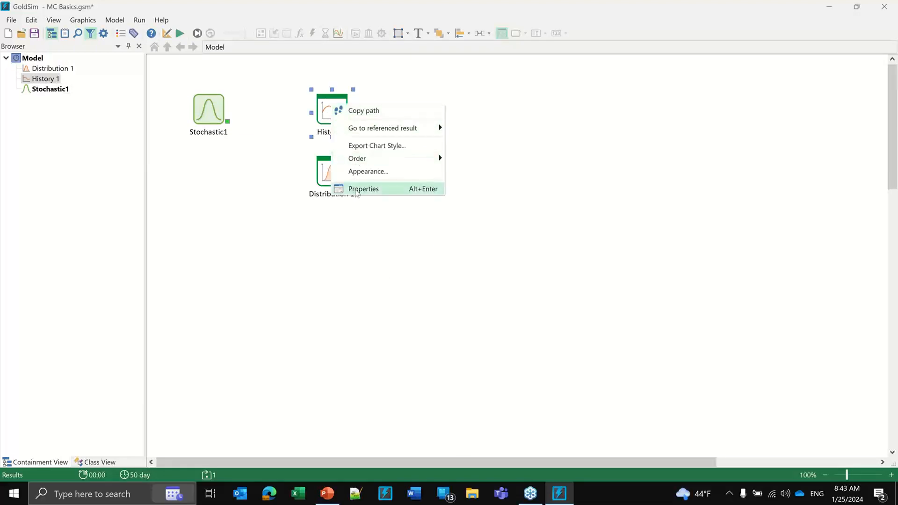
left_click(354, 188)
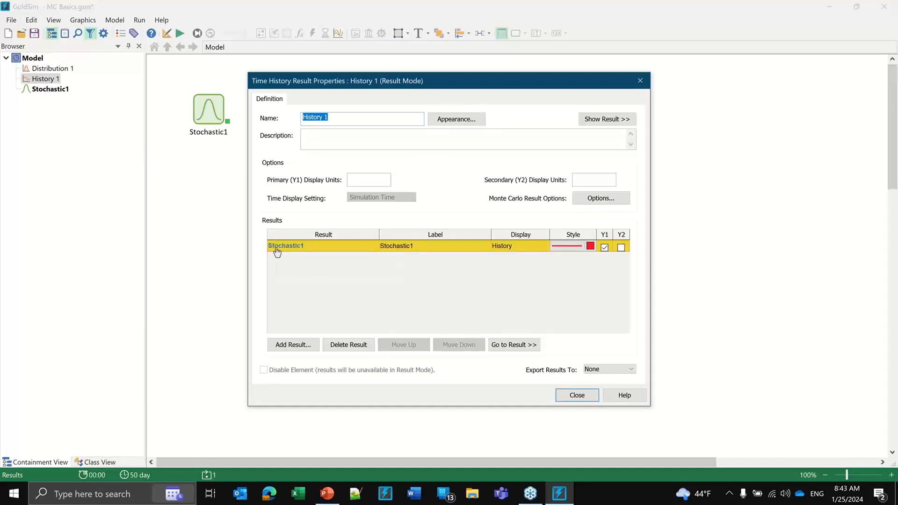
left_click(577, 395)
View Stochastic1's time history in History 1 as a chart and as a table, and close the result
double_click(333, 105)
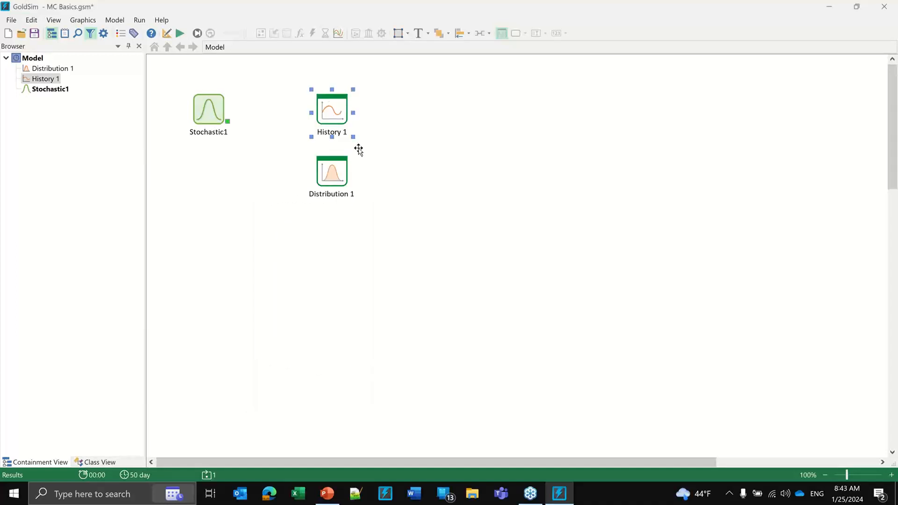
left_click_drag(372, 55, 523, 55)
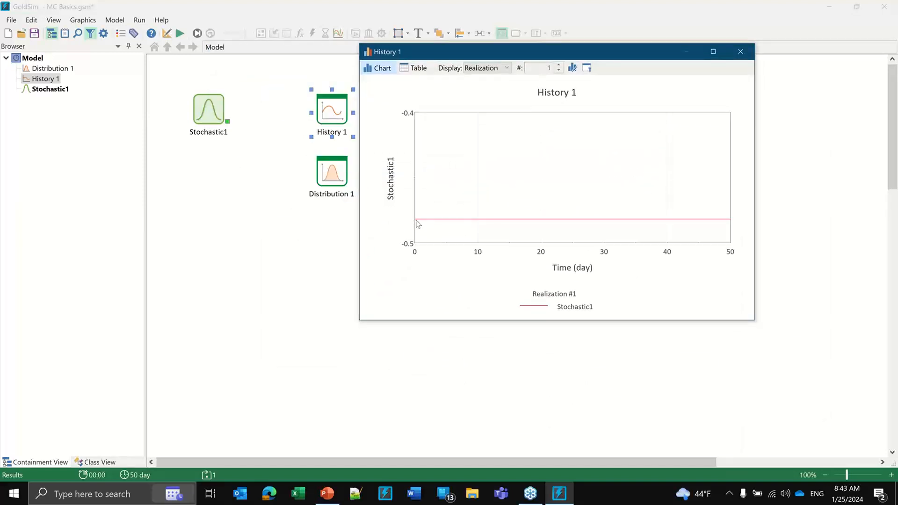
left_click(414, 70)
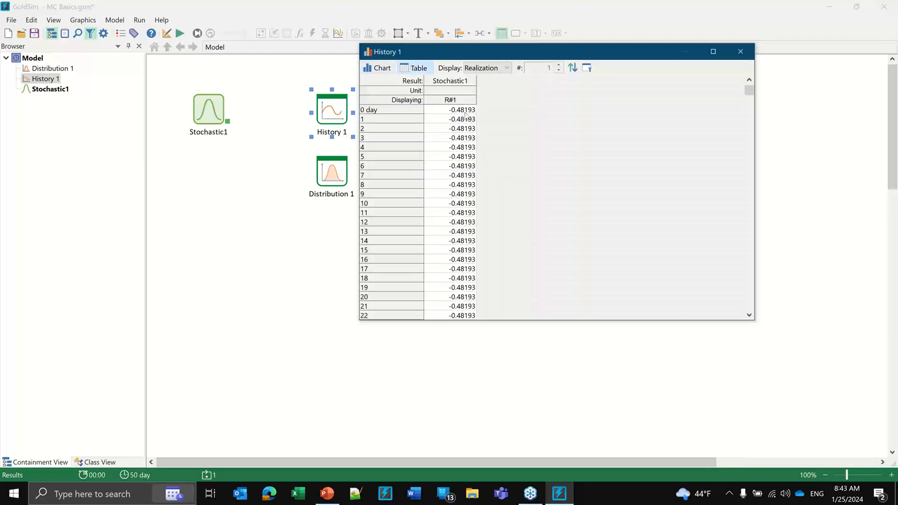
left_click(379, 68)
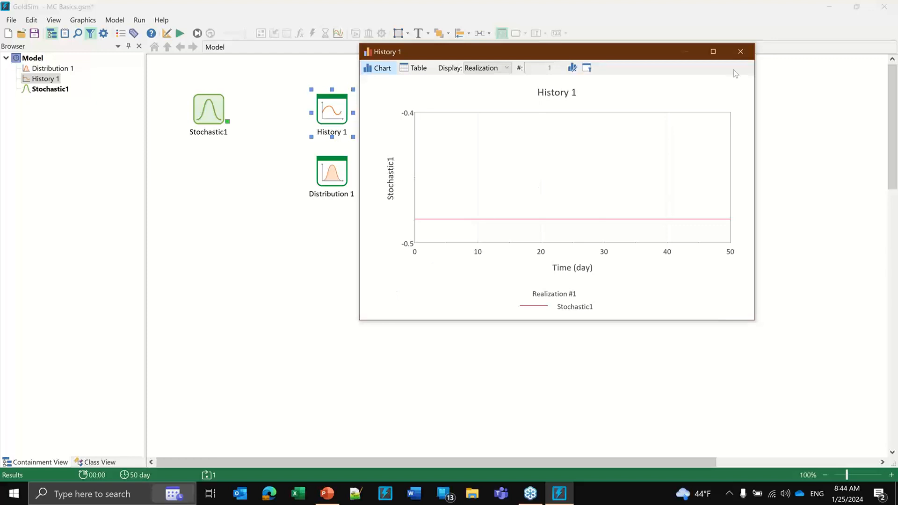
left_click(740, 51)
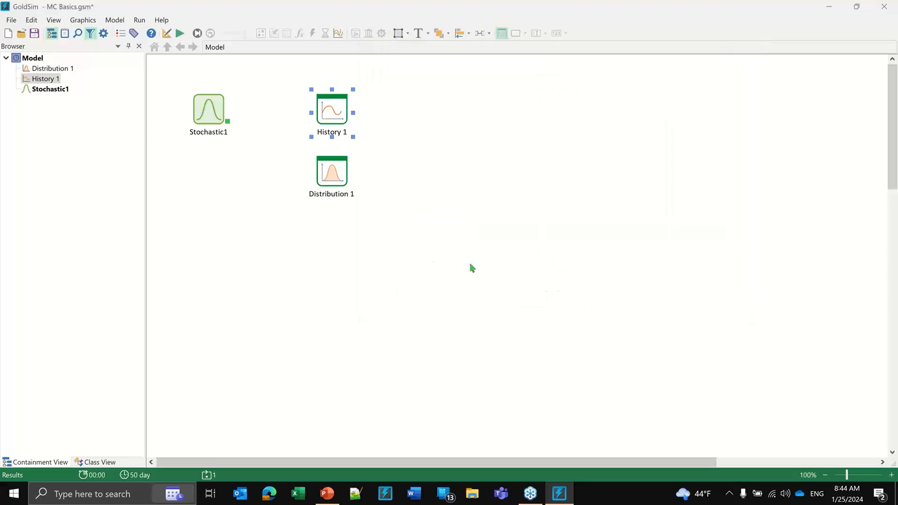
Return to Edit Mode, turn off the restriction to a single realization, and run the simulation with all 100 realizations
key("F4")
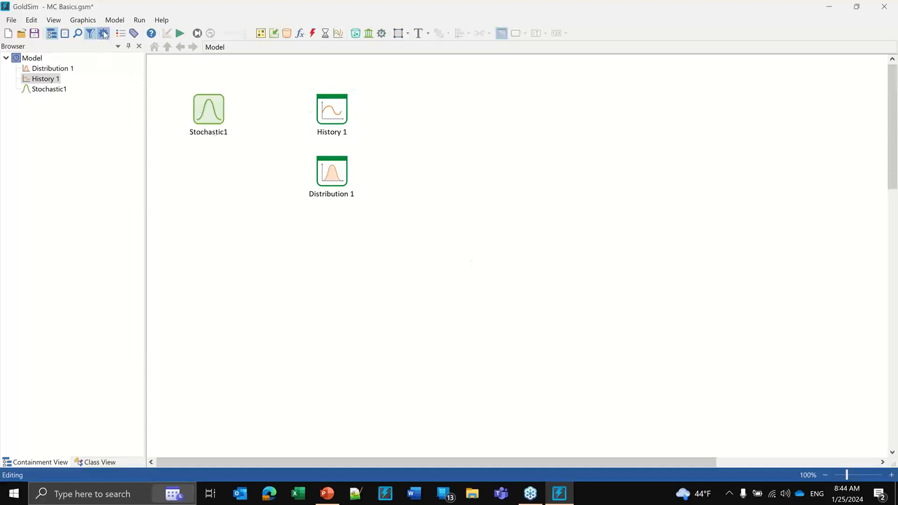
left_click(103, 33)
left_click(380, 105)
left_click(345, 180)
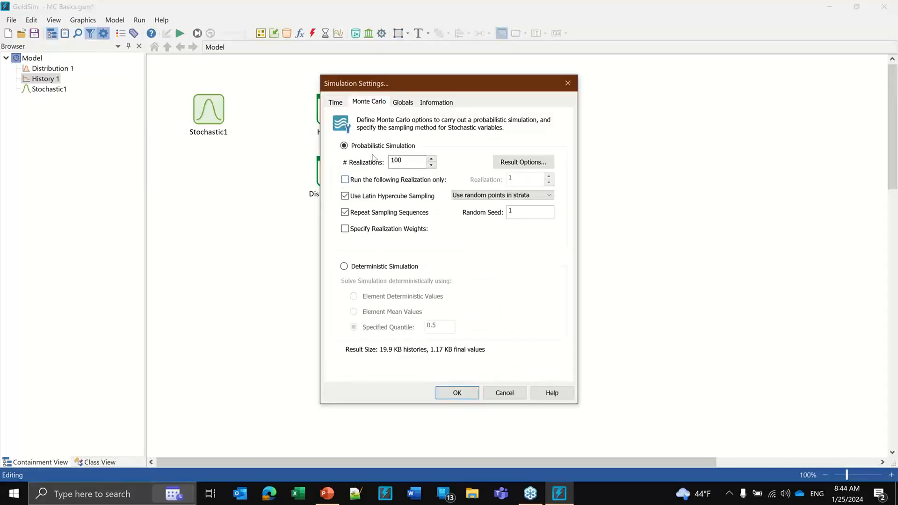
left_click(460, 393)
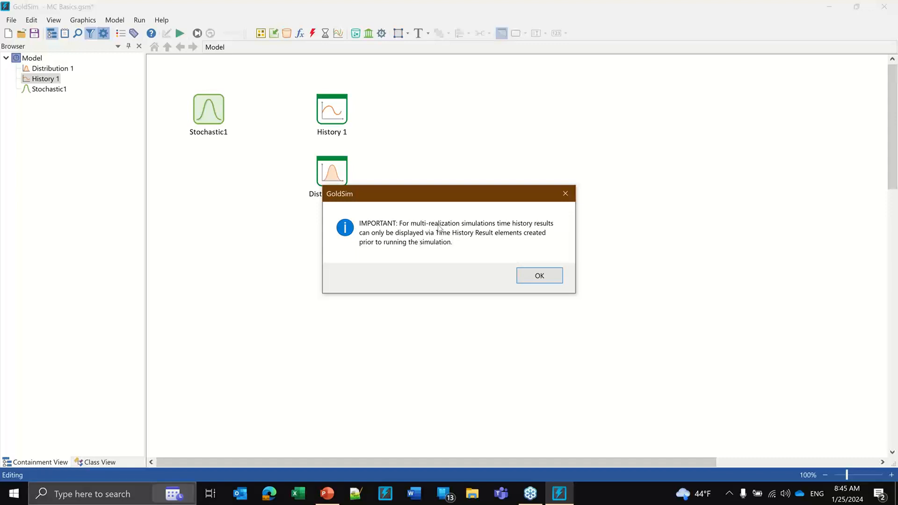
left_click(542, 277)
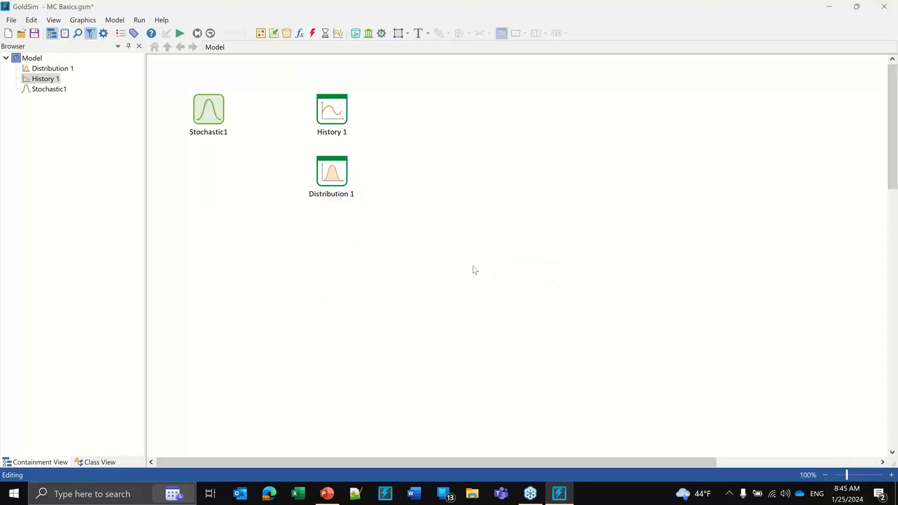
left_click(180, 33)
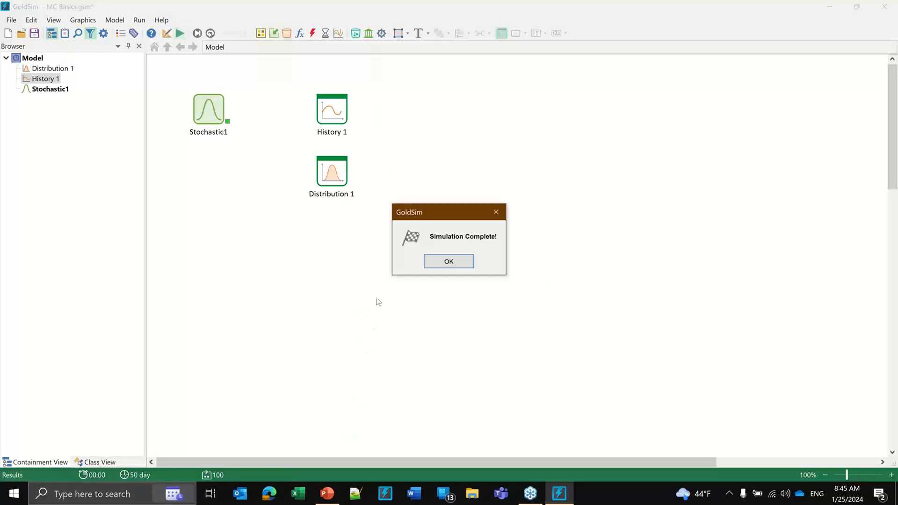
left_click(449, 261)
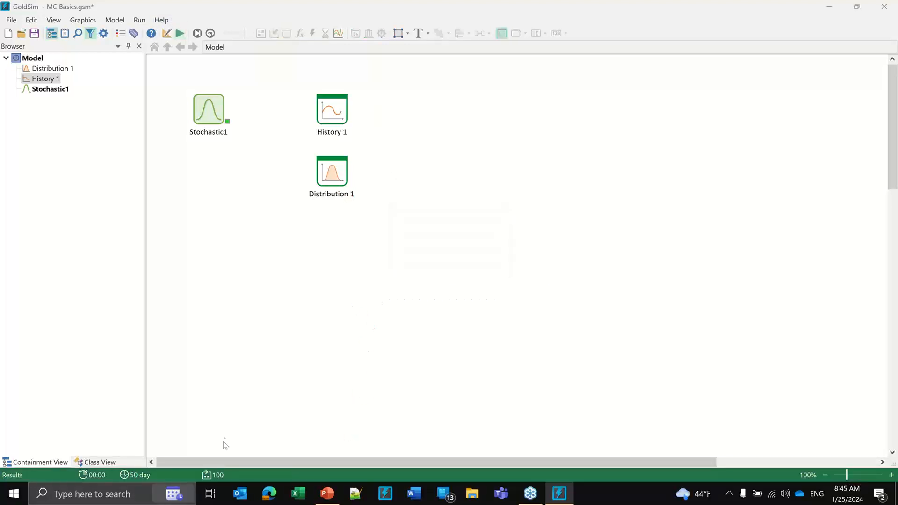
Browse Stochastic1's individual realizations in the History 1 result, and switch the display to All Realizations
double_click(332, 110)
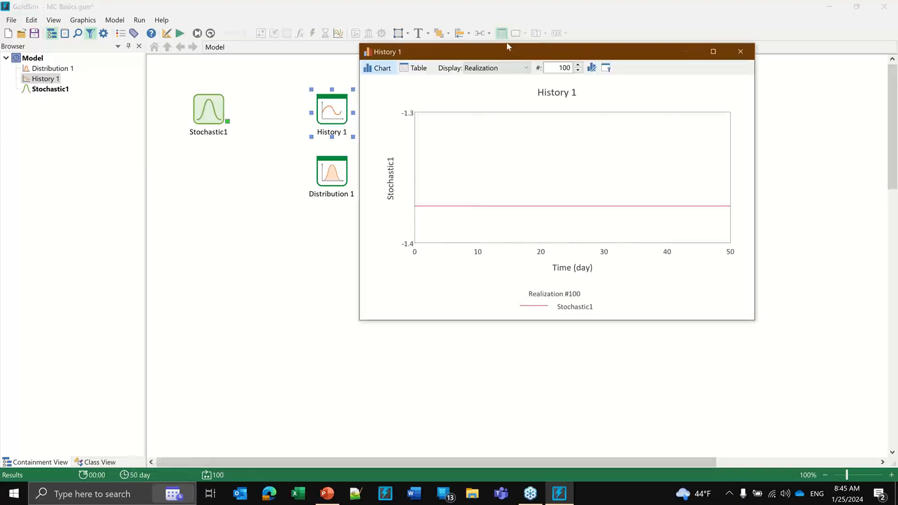
left_click_drag(510, 47, 508, 69)
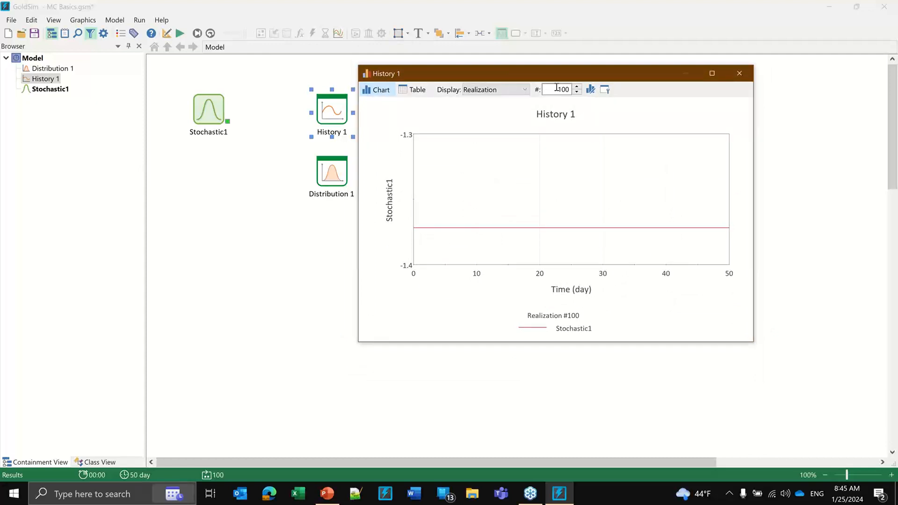
left_click_drag(556, 88, 575, 88)
left_click(576, 92)
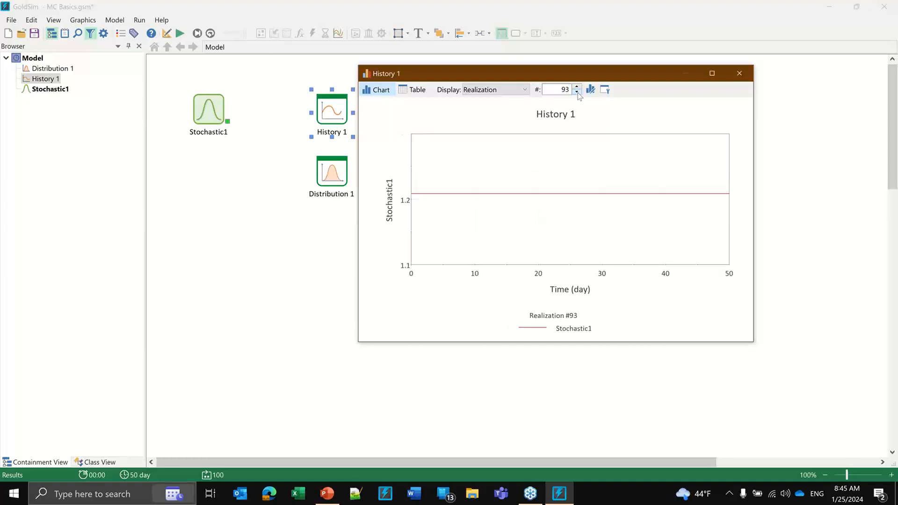
left_click(576, 92)
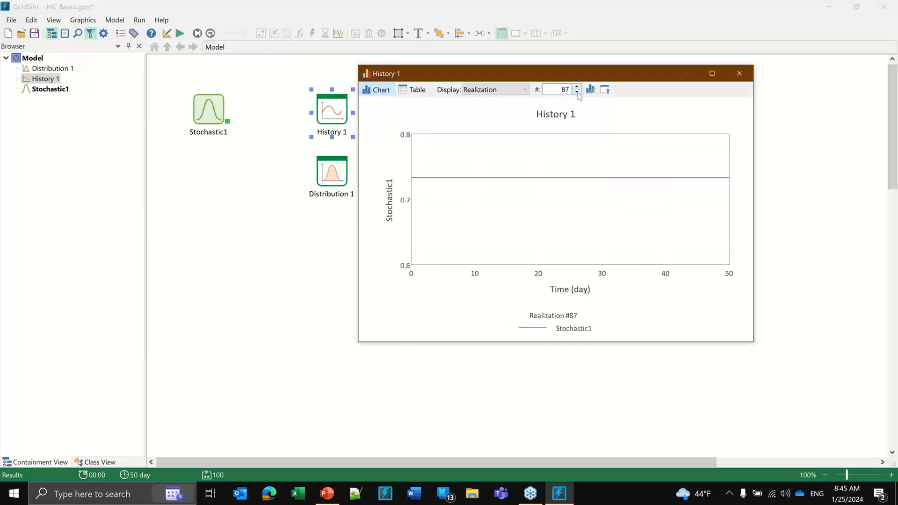
left_click(495, 90)
left_click(497, 112)
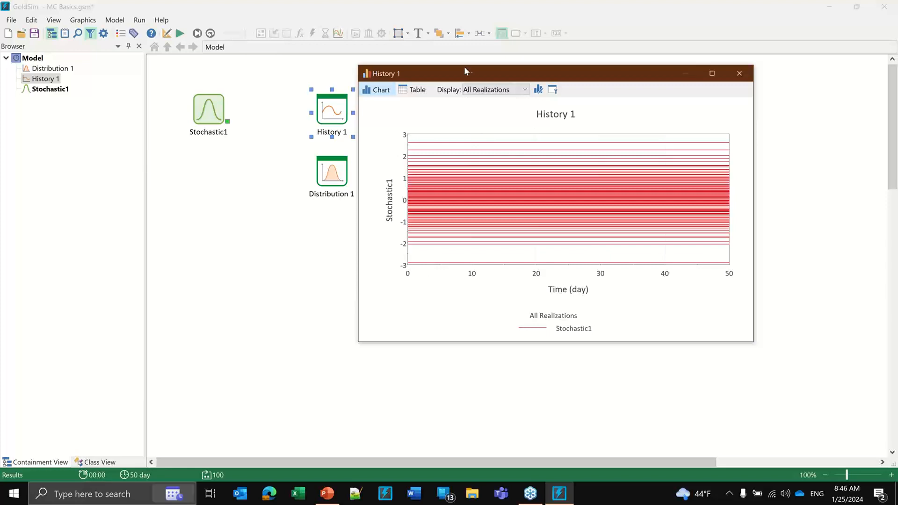
Compare the Distribution 1 result side by side with the History 1 chart, and close both results
left_click_drag(464, 68, 610, 39)
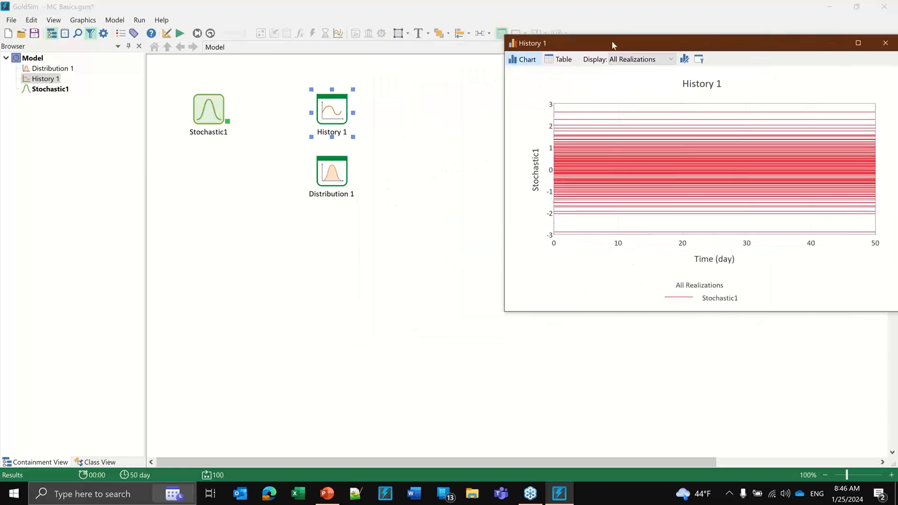
double_click(330, 174)
left_click_drag(610, 32, 272, 45)
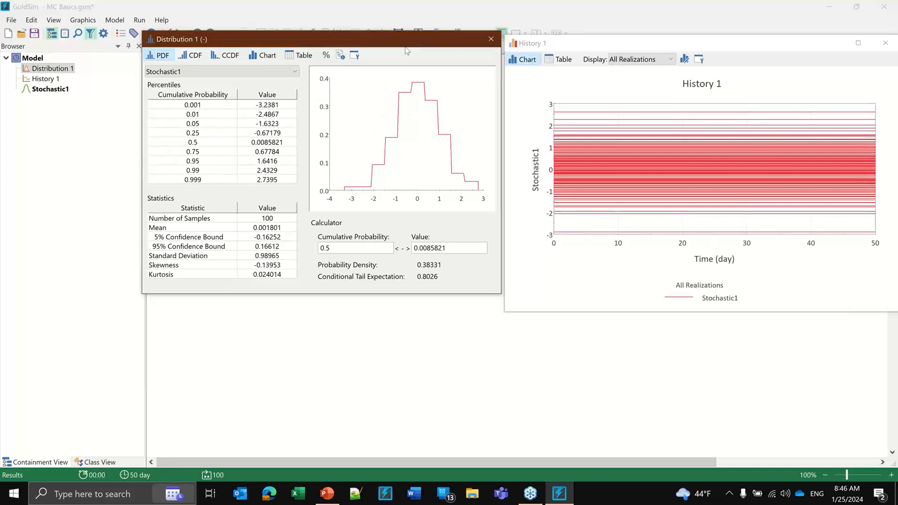
left_click_drag(405, 47, 383, 96)
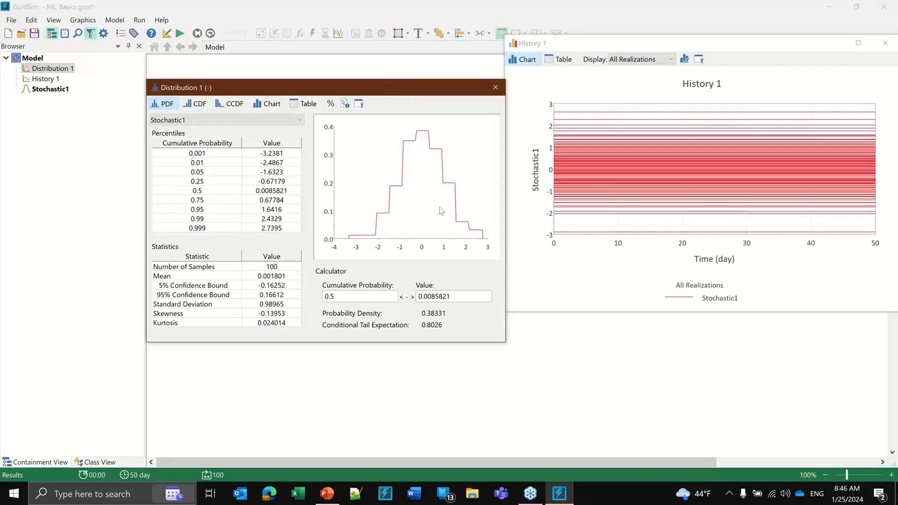
left_click(499, 87)
left_click_drag(543, 46, 284, 62)
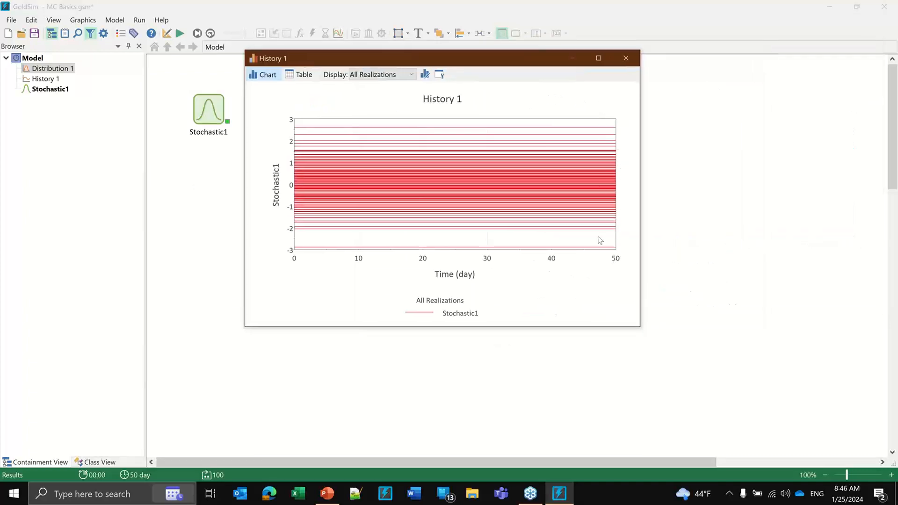
left_click(625, 58)
left_click(308, 320)
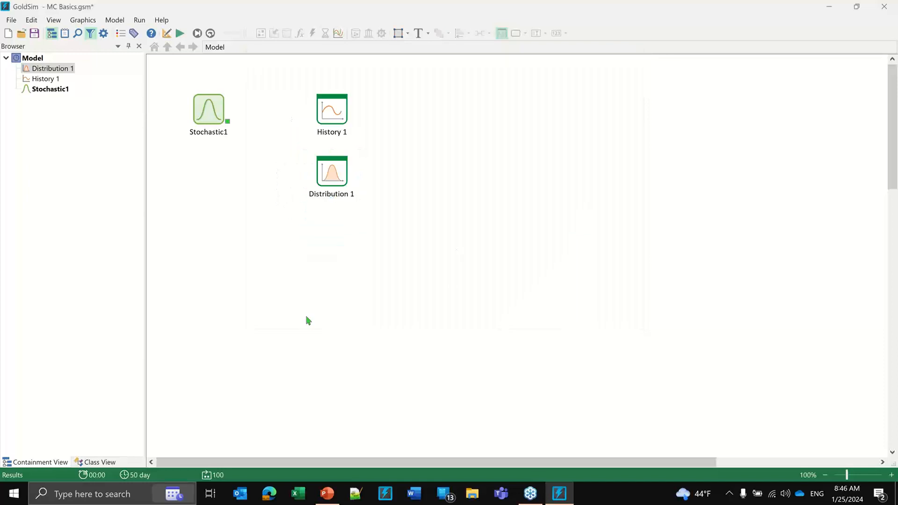
Display History 1 as Probabilities in an enlarged result window, examine the percentile bands, and close it
left_click(332, 116)
double_click(332, 116)
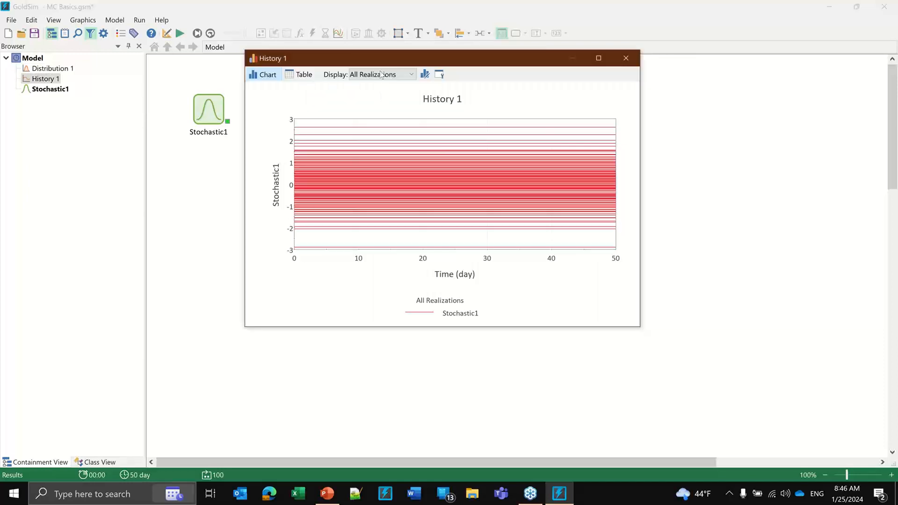
left_click(381, 74)
left_click(372, 104)
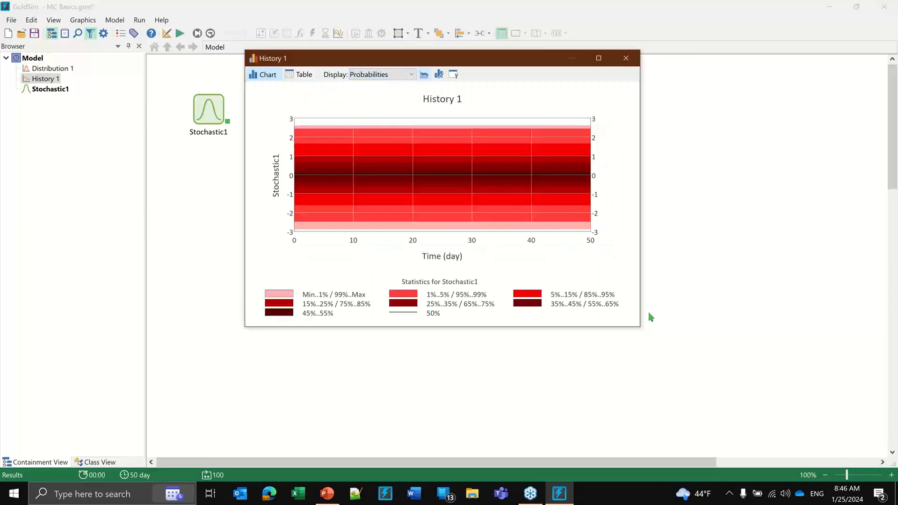
left_click_drag(637, 329, 675, 418)
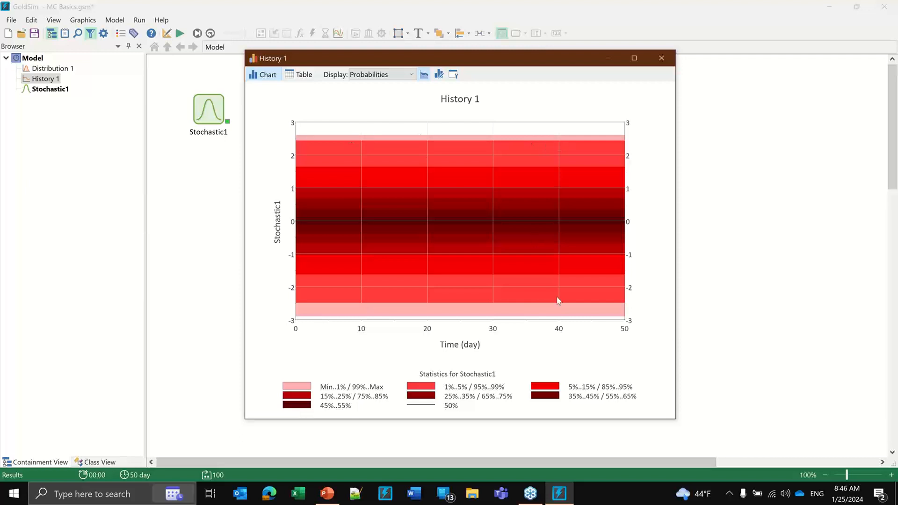
mouse_move(478, 307)
mouse_move(485, 139)
left_click(661, 57)
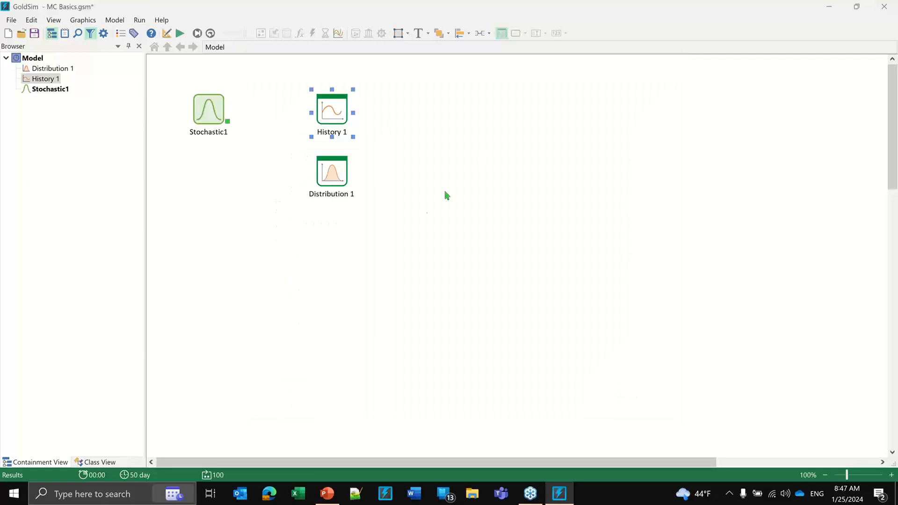
Return to Edit Mode and set Stochastic1's sampling mode to Resampled
left_click(440, 240)
key("F4")
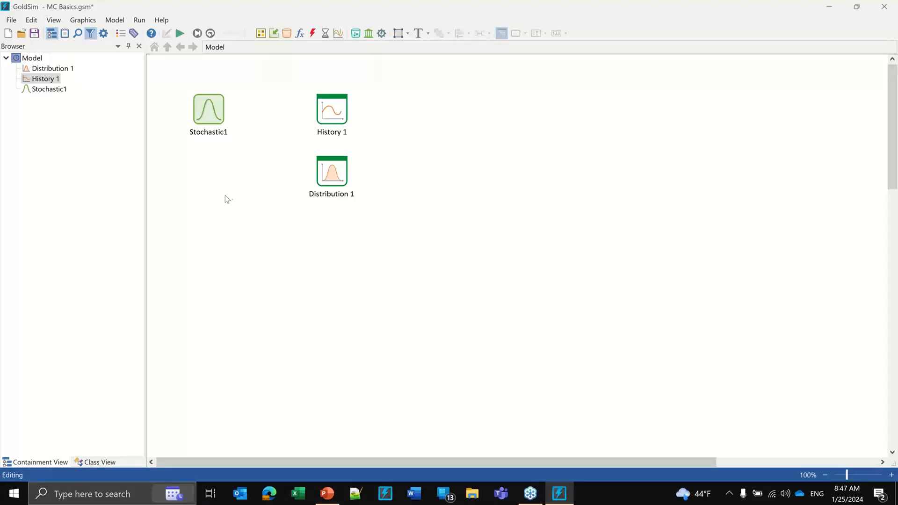
double_click(208, 111)
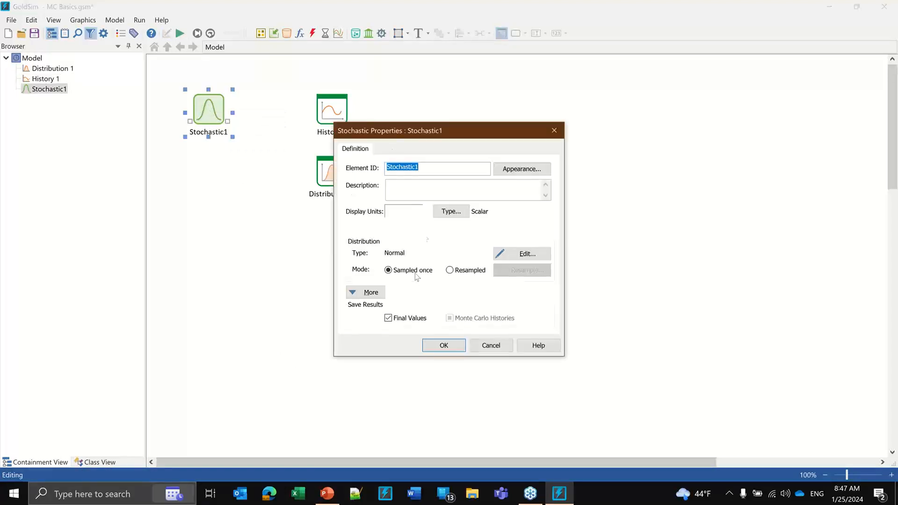
left_click(449, 271)
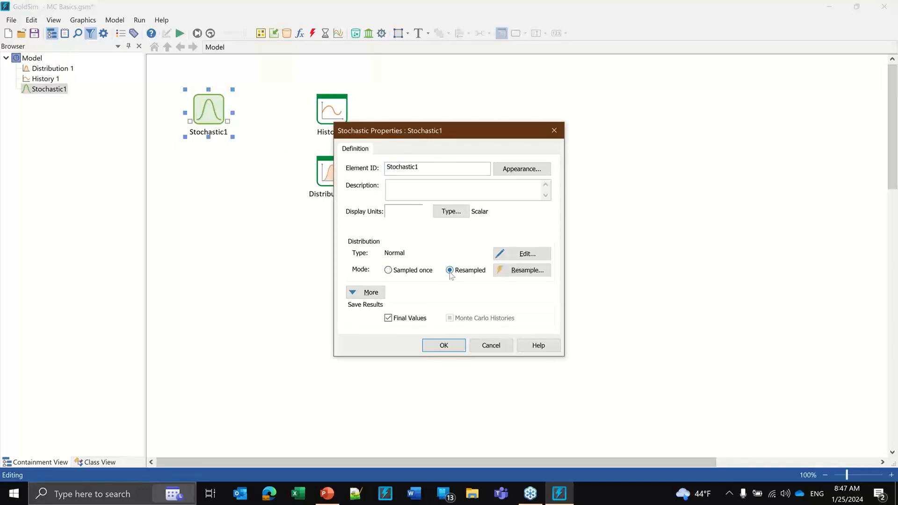
Add an On Changed resampling trigger defined by EDay to Stochastic1, and close its properties
left_click(528, 271)
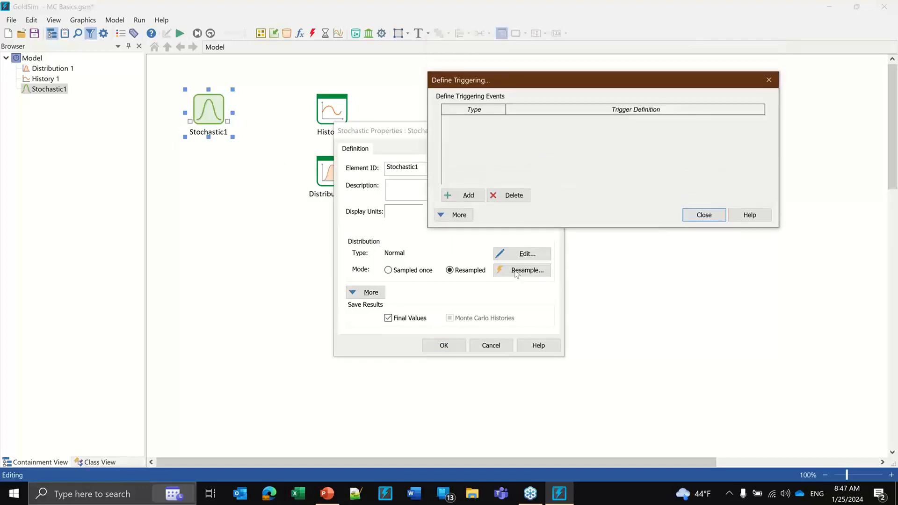
left_click(463, 196)
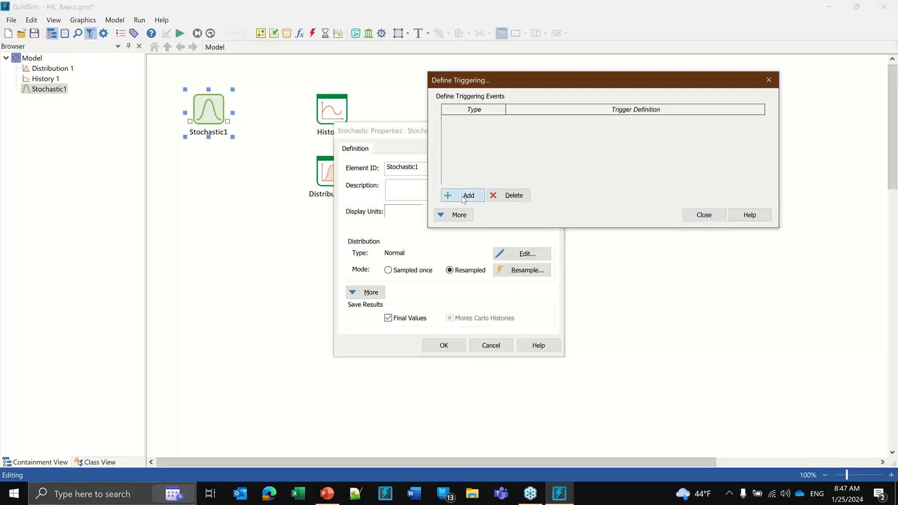
left_click(500, 120)
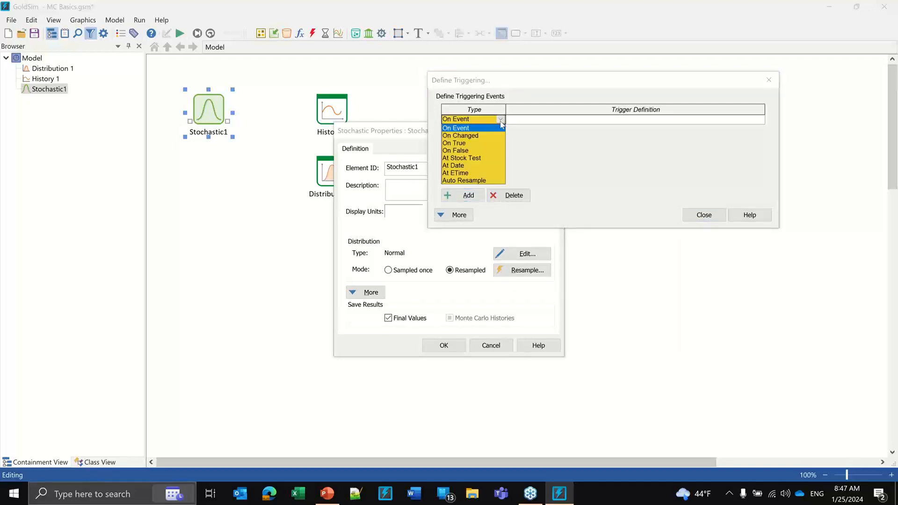
left_click(453, 136)
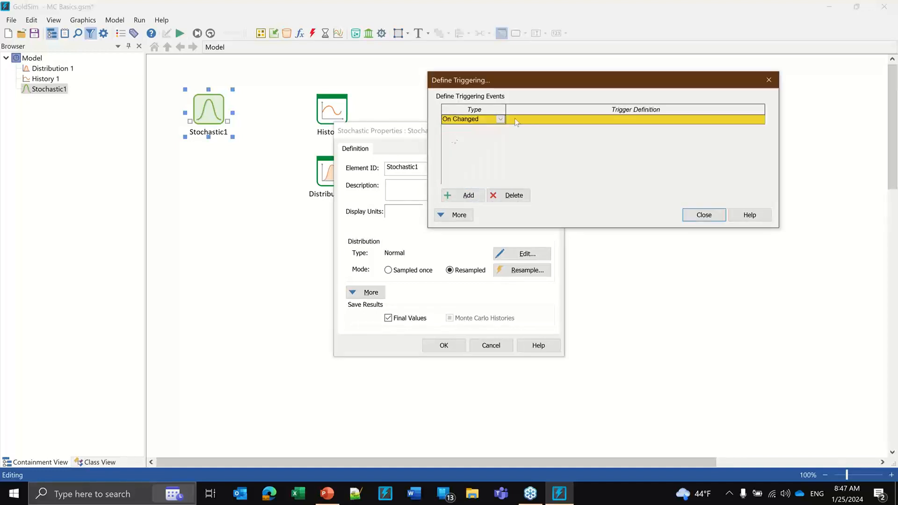
left_click(564, 119)
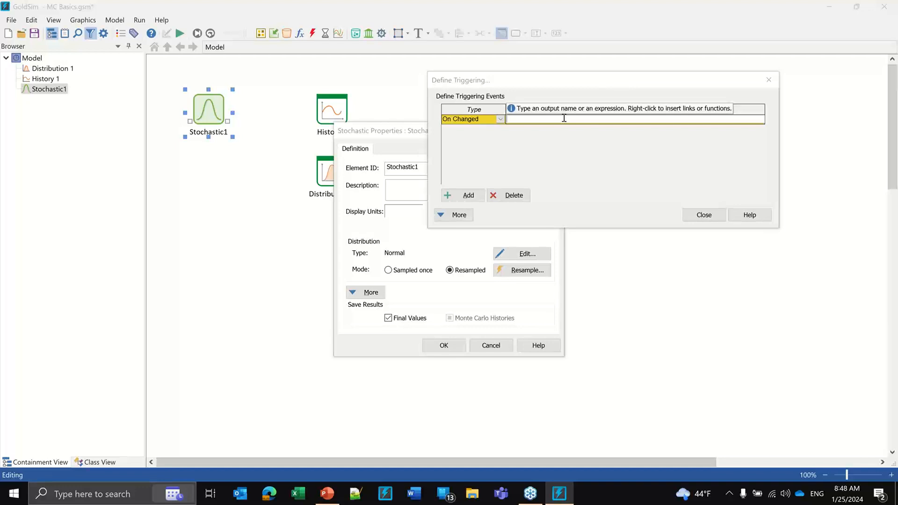
type("eday")
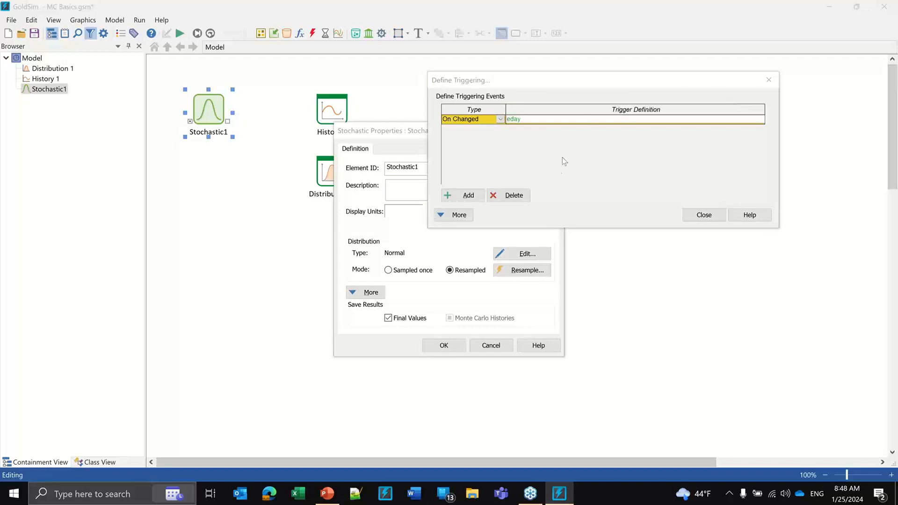
key("Return")
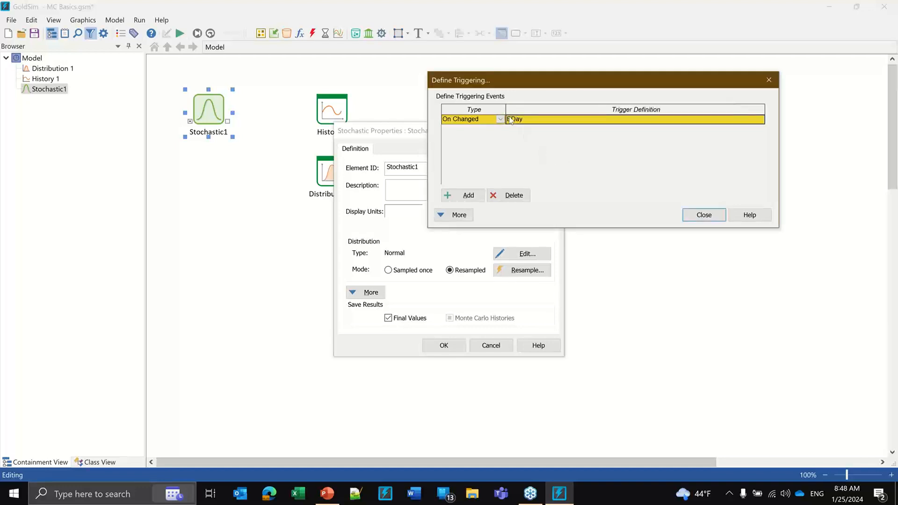
left_click(714, 214)
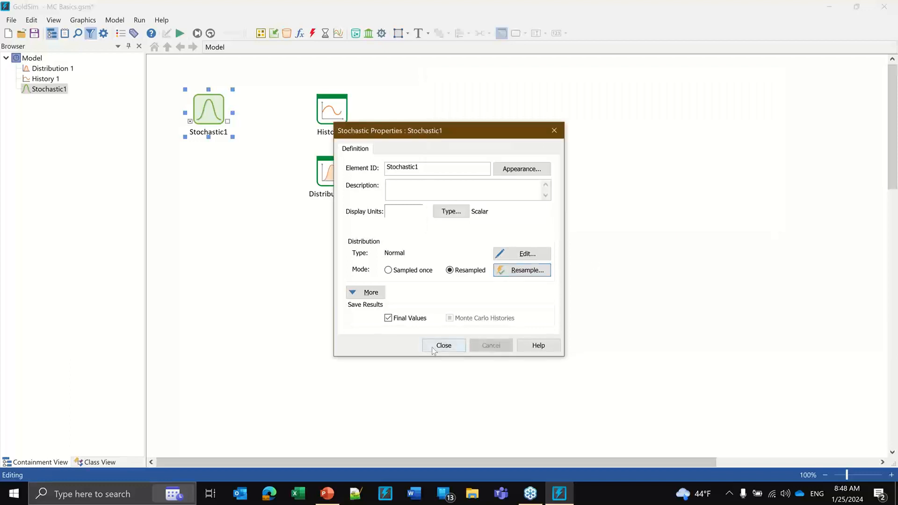
key("Return")
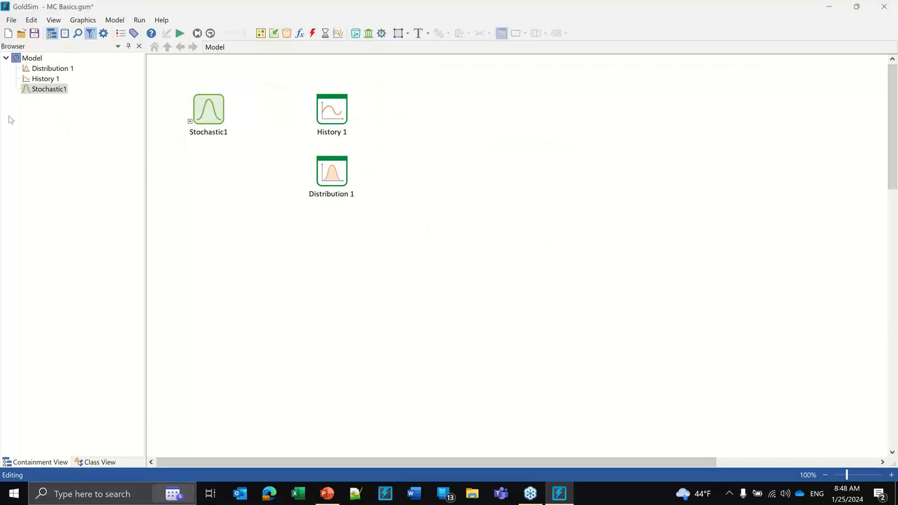
Show element subitems in the browser to locate EDay among the Elapsed Time properties, and recheck Stochastic1's sampling mode
right_click(99, 118)
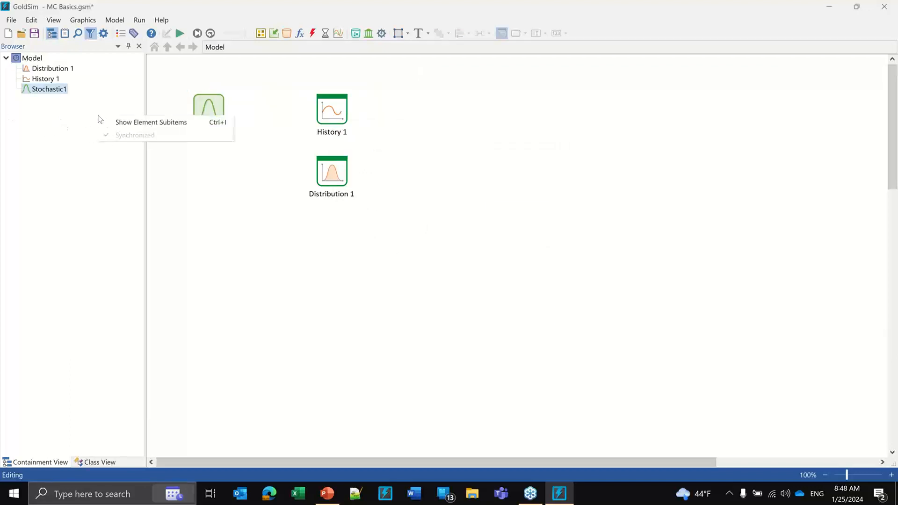
left_click(135, 125)
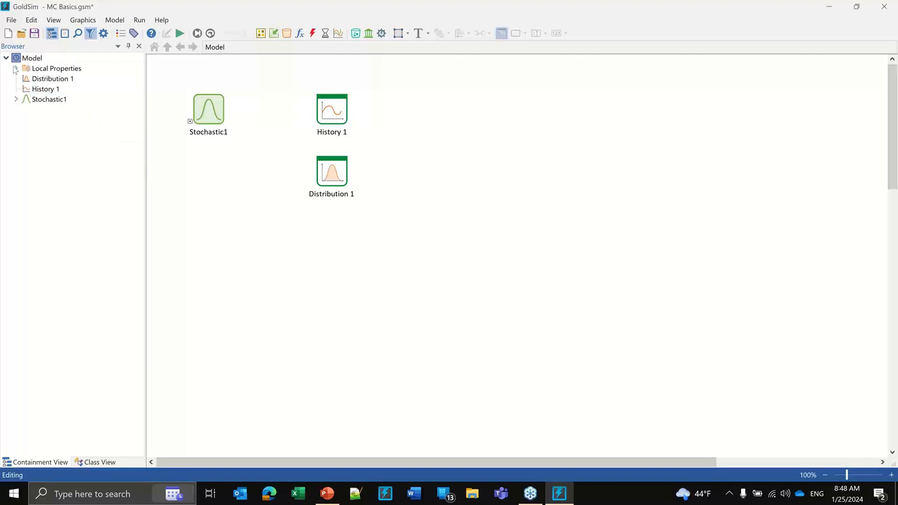
left_click(15, 69)
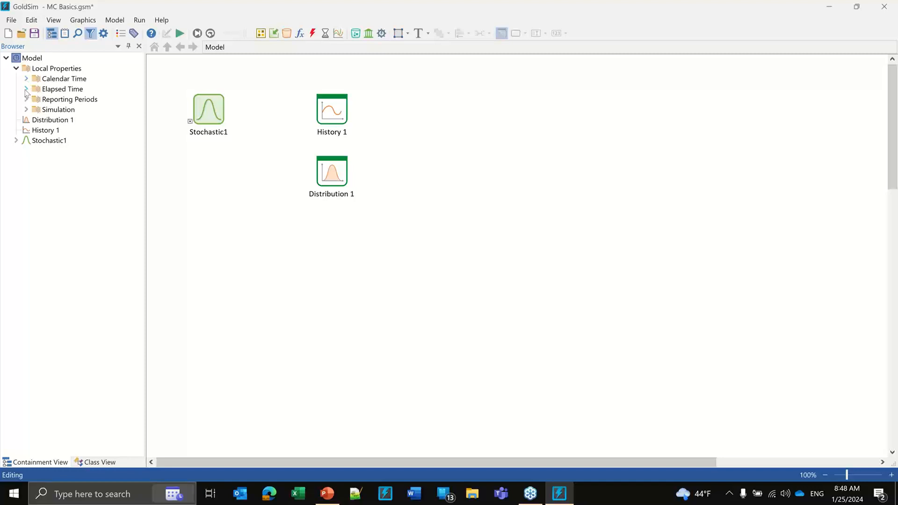
left_click(26, 89)
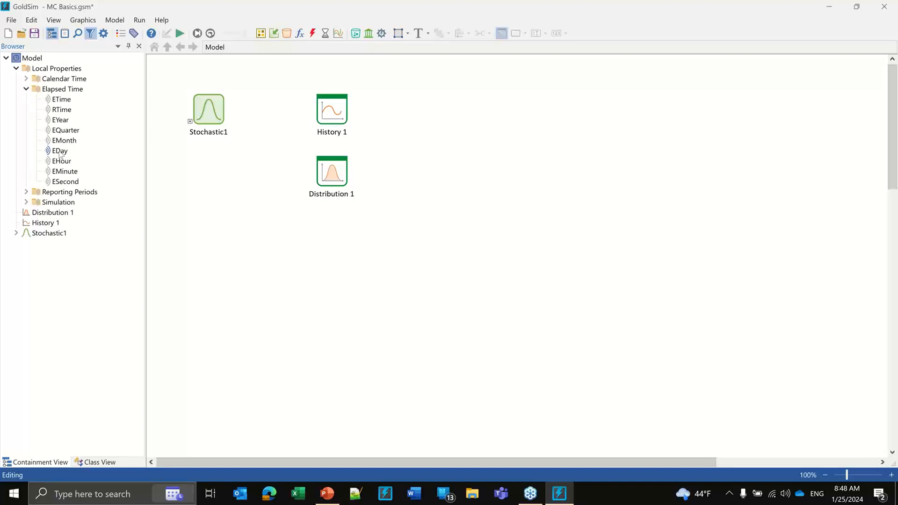
mouse_move(58, 153)
double_click(210, 100)
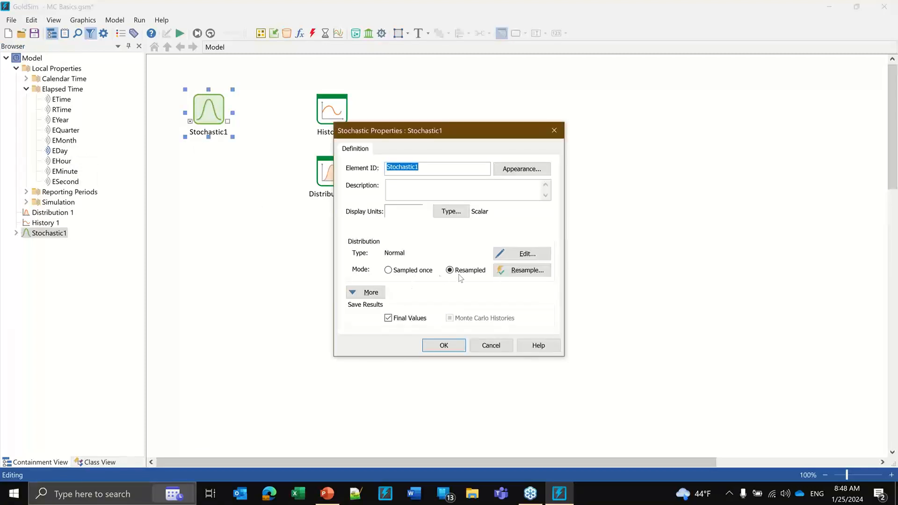
key("Return")
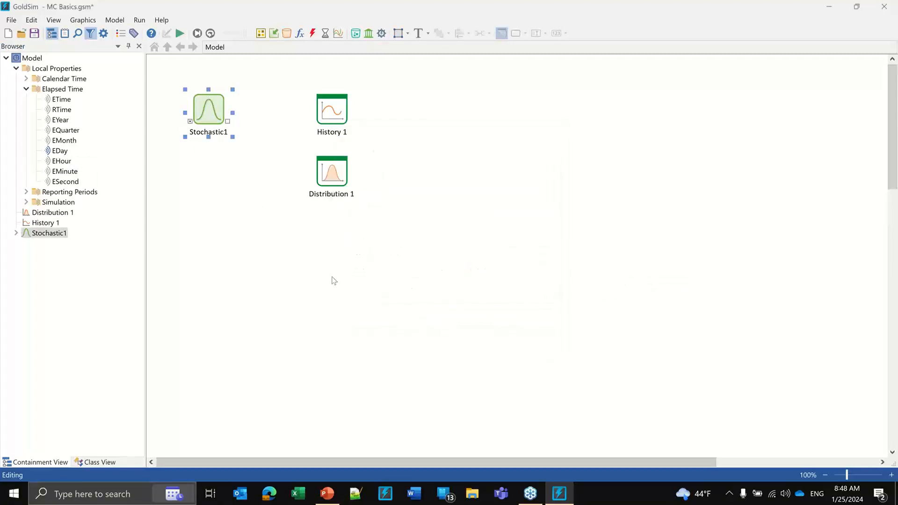
Run the simulation with Stochastic1 resampled and open the History 1 result
left_click(282, 257)
left_click(179, 33)
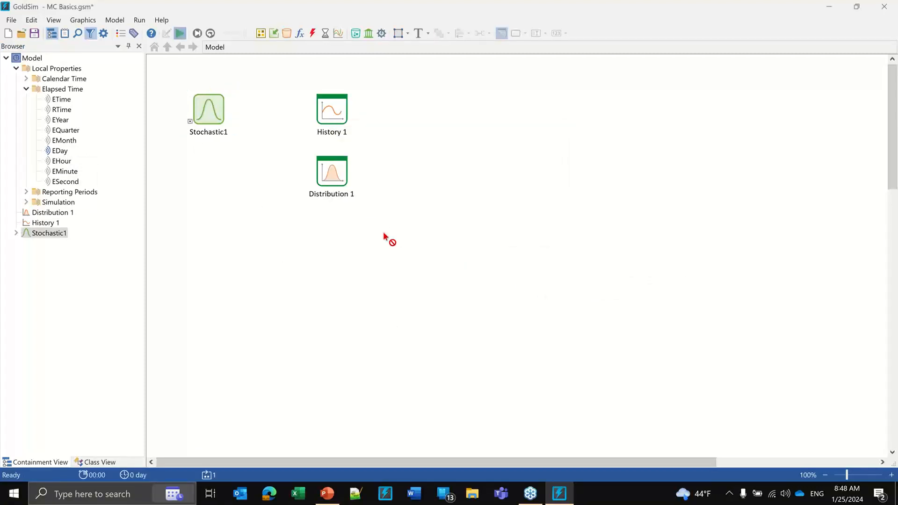
left_click(448, 262)
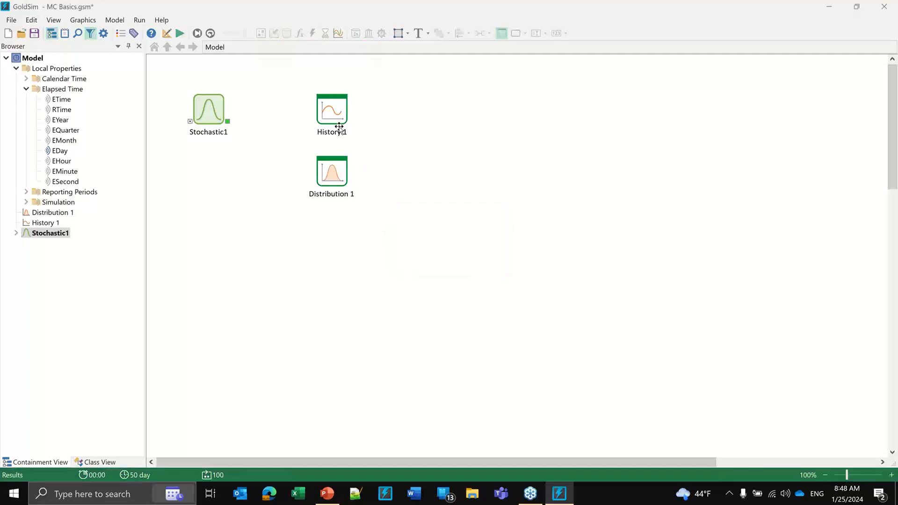
double_click(333, 109)
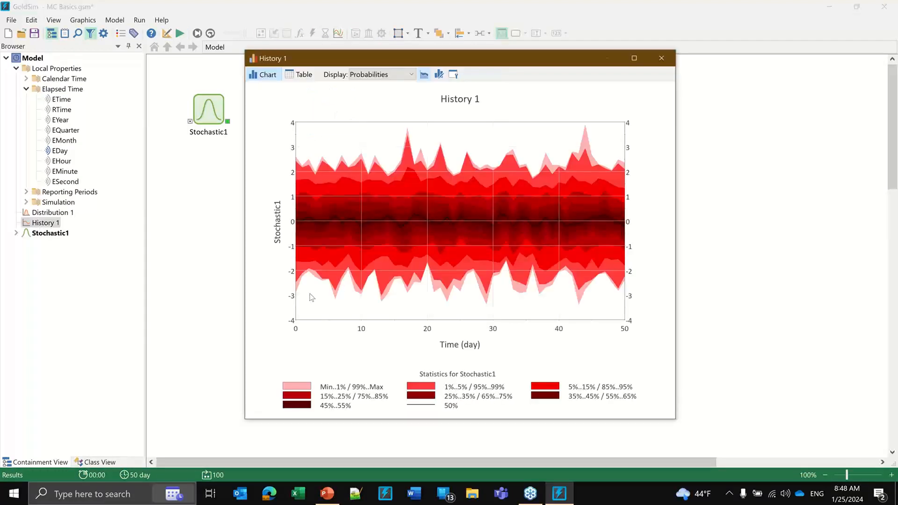
Display single realizations of Stochastic1 in History 1 and step through them from realization 84 down to 74
left_click(395, 75)
left_click(382, 86)
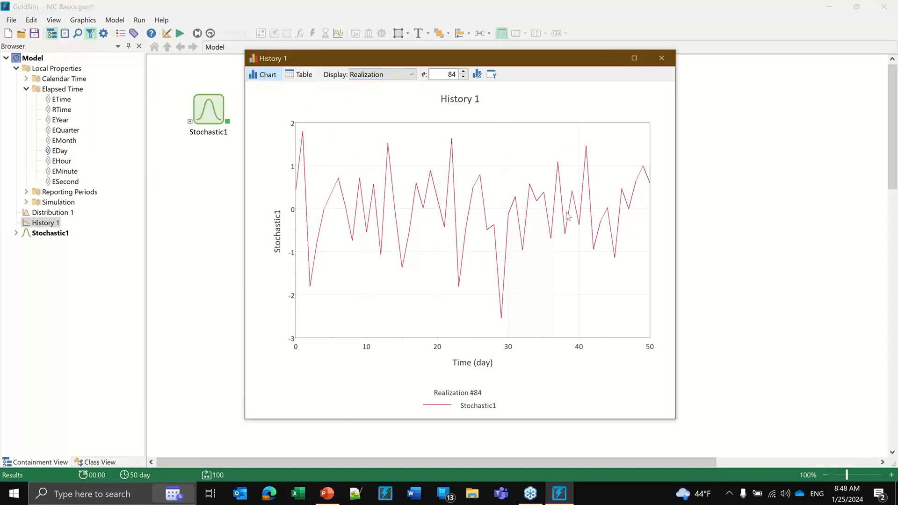
left_click(463, 77)
left_click(463, 77)
left_click(463, 76)
left_click(463, 77)
left_click(463, 77)
left_click(464, 77)
left_click(463, 76)
left_click(463, 77)
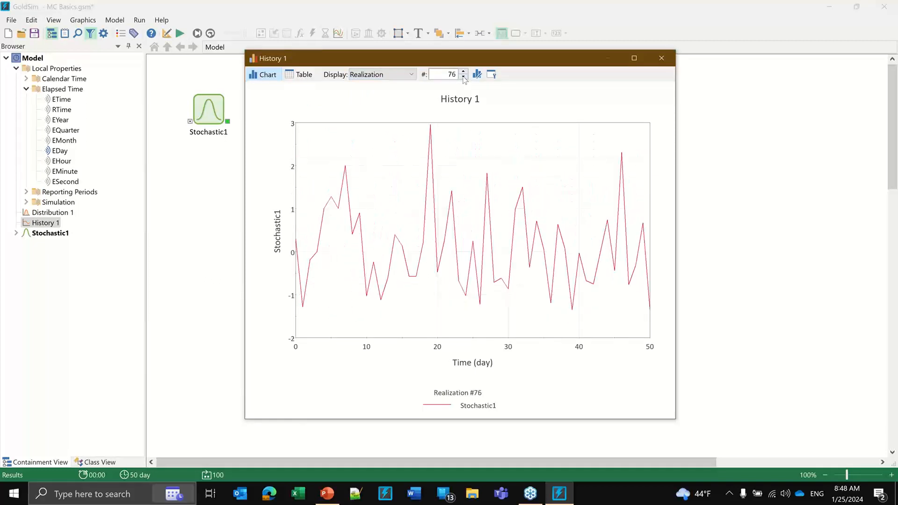
left_click(464, 77)
left_click(464, 77)
View all realizations and the Probabilities display in History 1, and return the model to Edit Mode with the chart closed
left_click(373, 75)
left_click(371, 94)
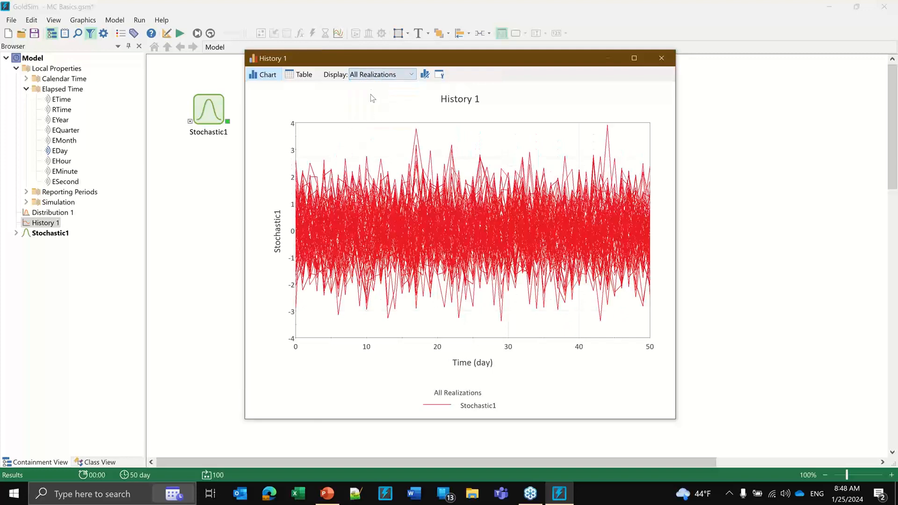
left_click(373, 75)
left_click(371, 105)
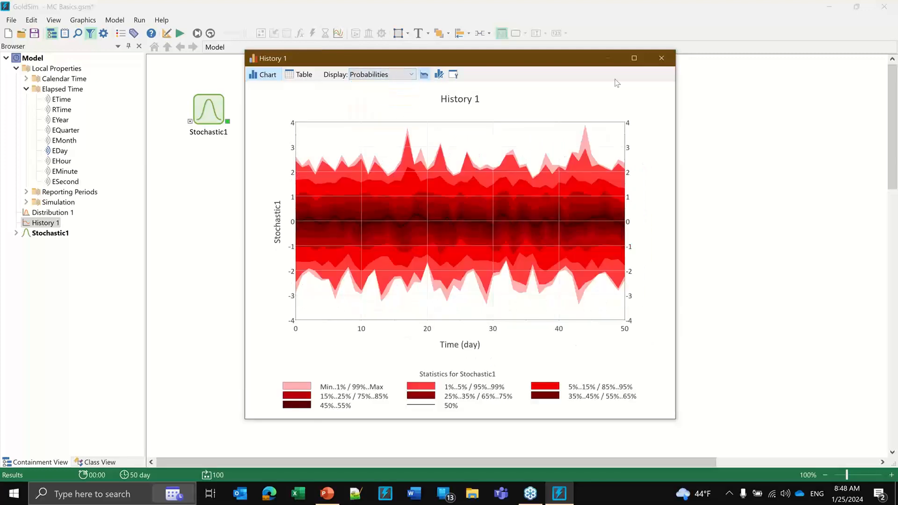
left_click(669, 59)
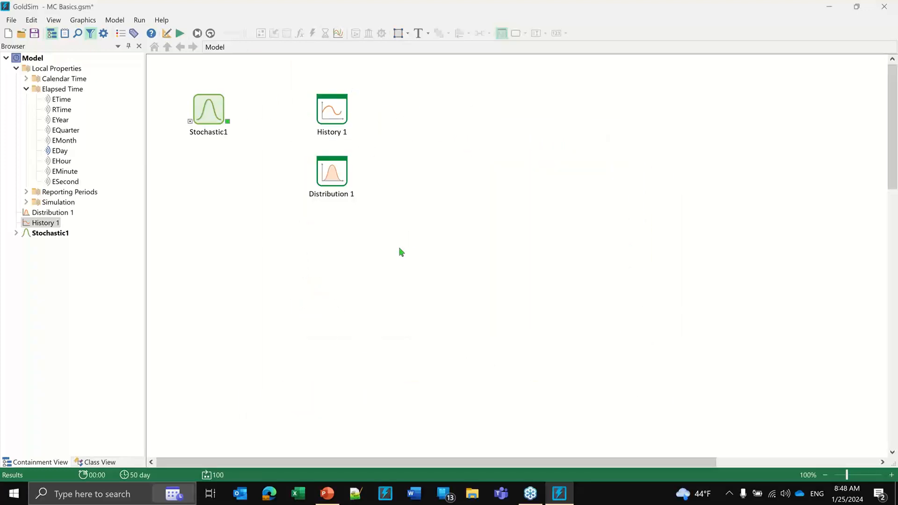
key("F4")
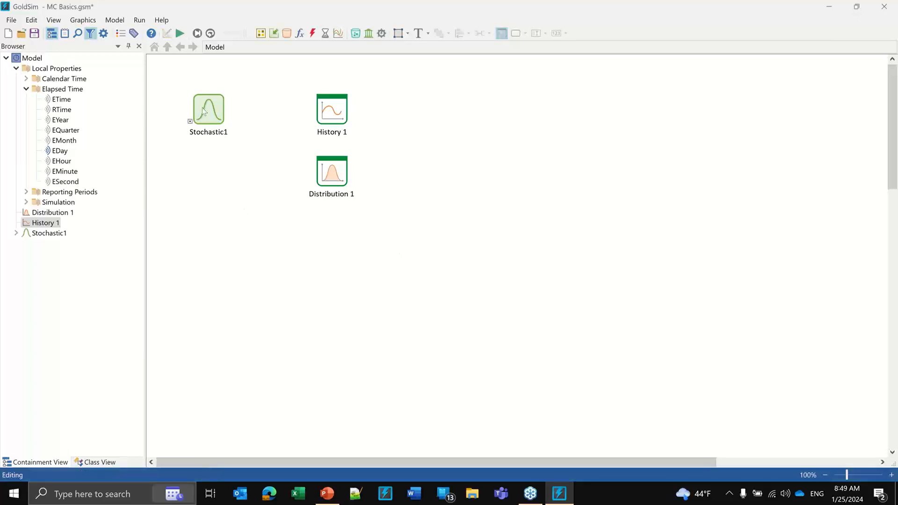
Add a Stochastic element below Stochastic1 with an Exponential distribution
mouse_move(206, 103)
left_click(273, 33)
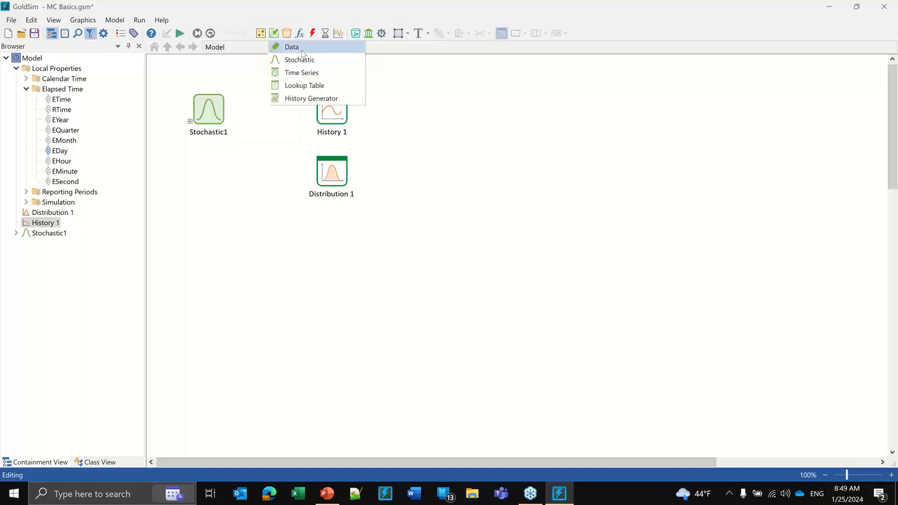
left_click(296, 58)
left_click(200, 229)
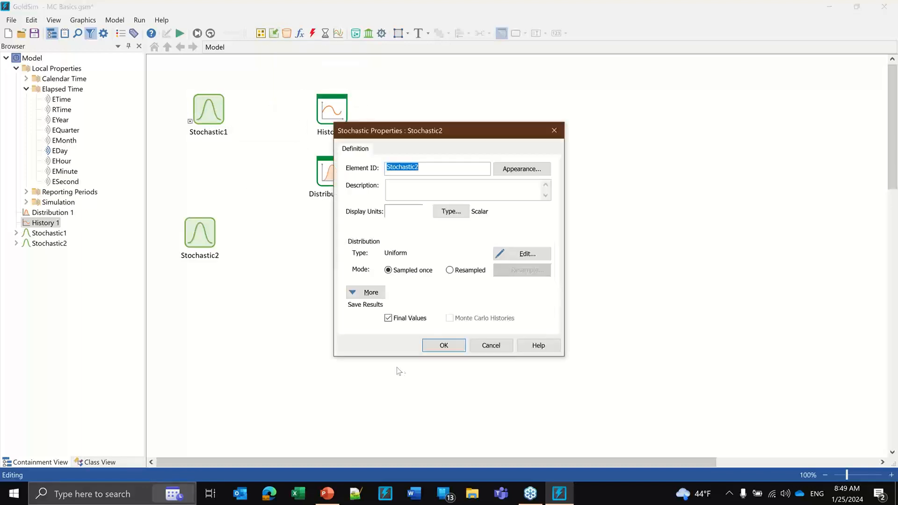
left_click(524, 258)
left_click(384, 151)
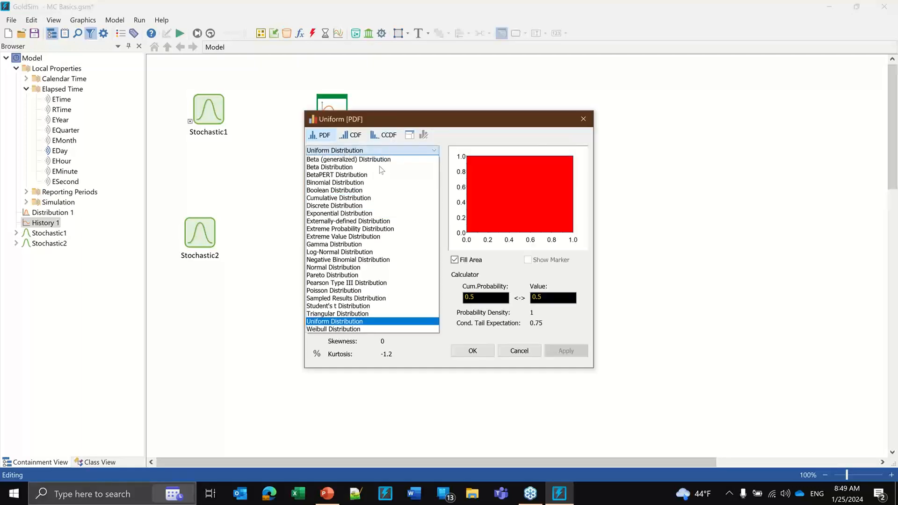
left_click(342, 214)
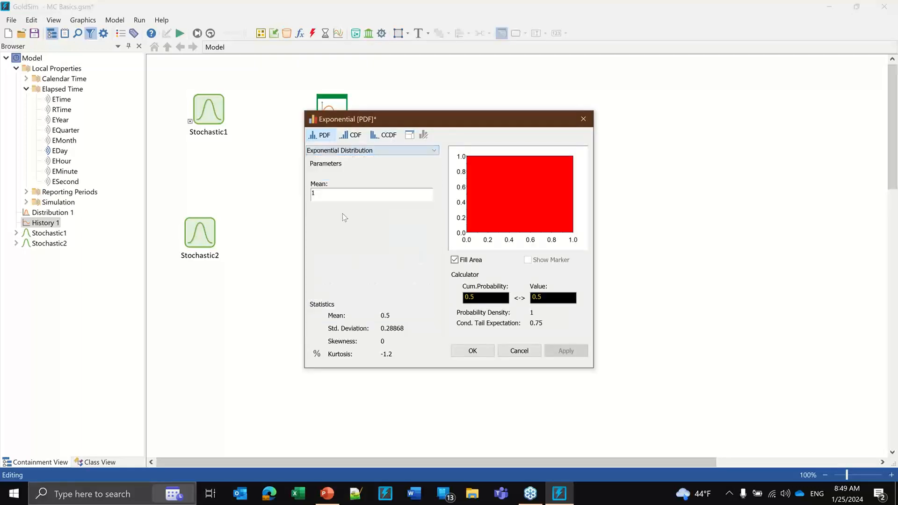
left_click(574, 352)
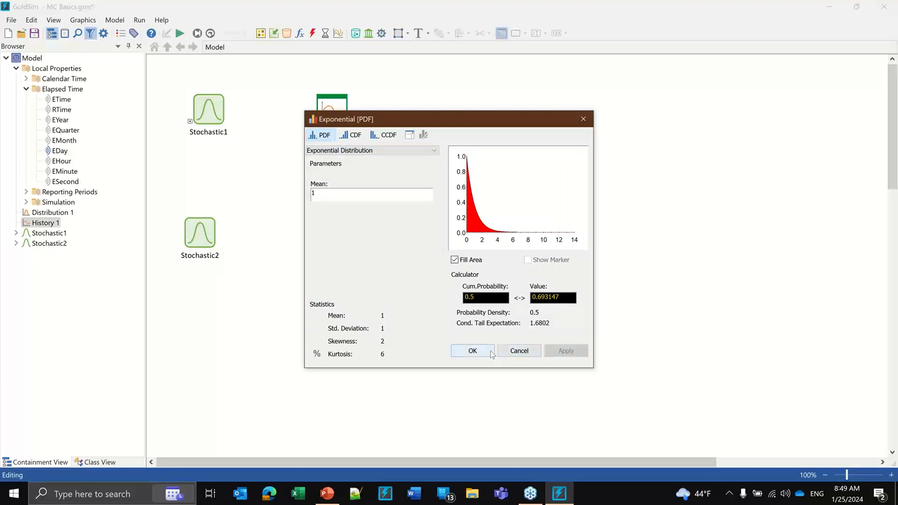
left_click(472, 351)
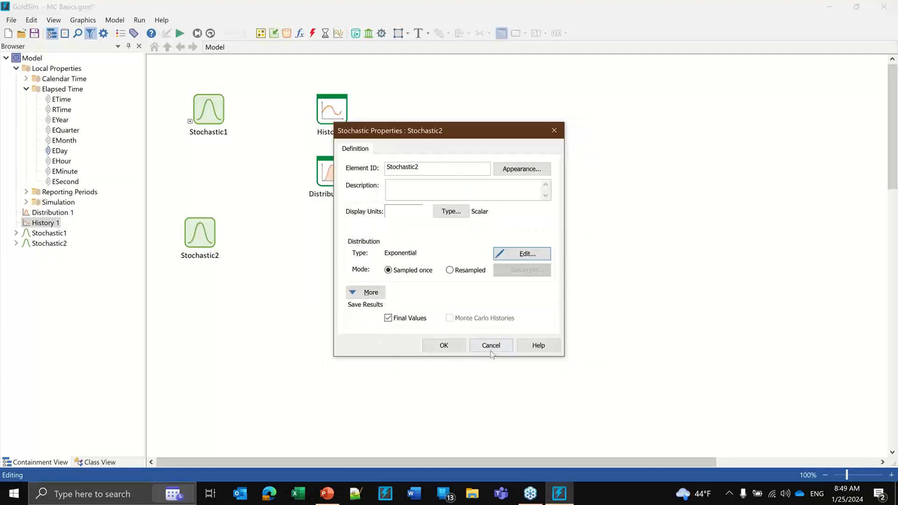
Correlate Stochastic2 to Stochastic1 with a value of 0.9, and remove Stochastic2 from the model
left_click(375, 294)
left_click(378, 325)
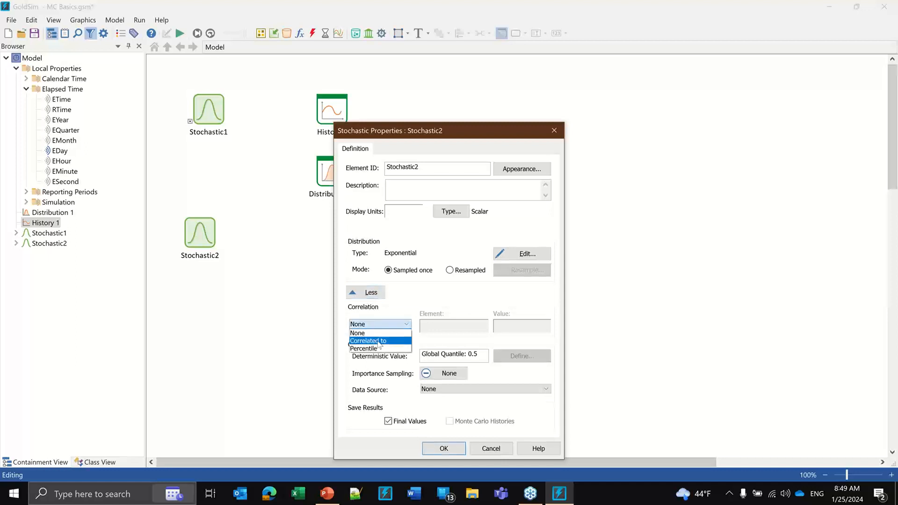
left_click(378, 344)
left_click(429, 329)
type("s")
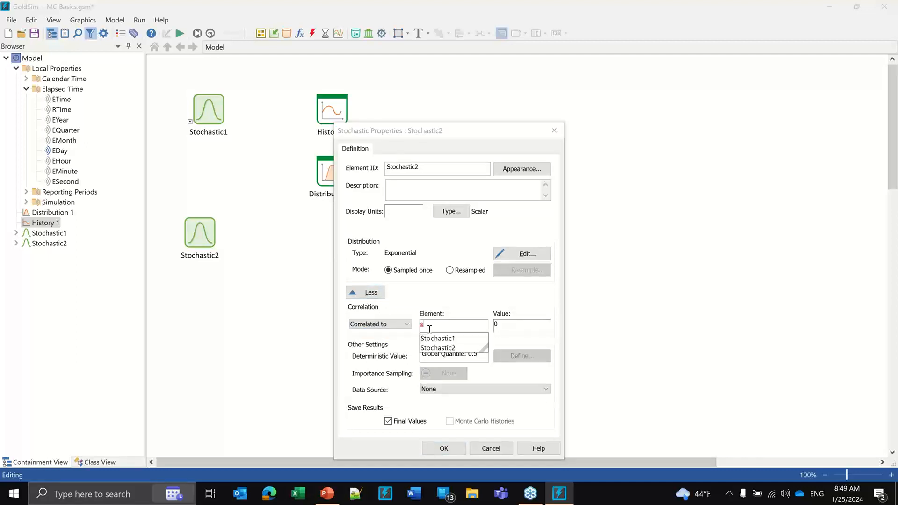
double_click(431, 338)
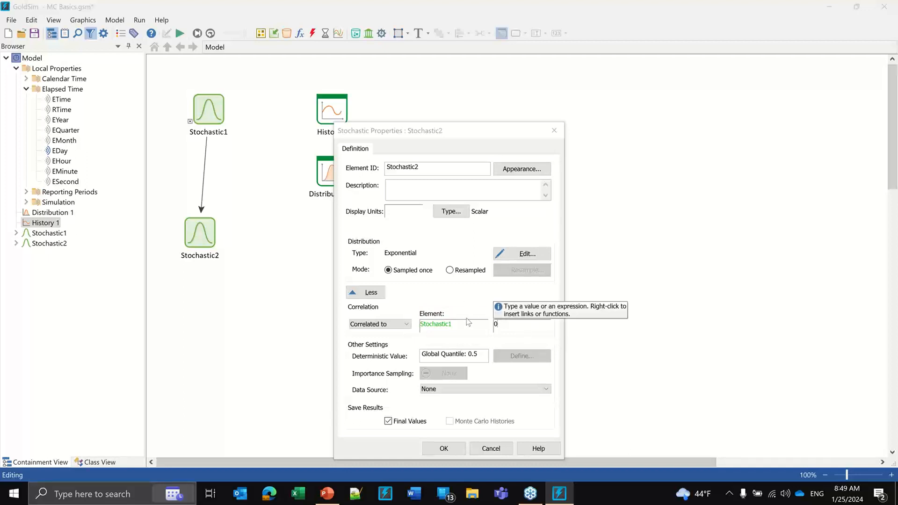
left_click(495, 324)
type(".9")
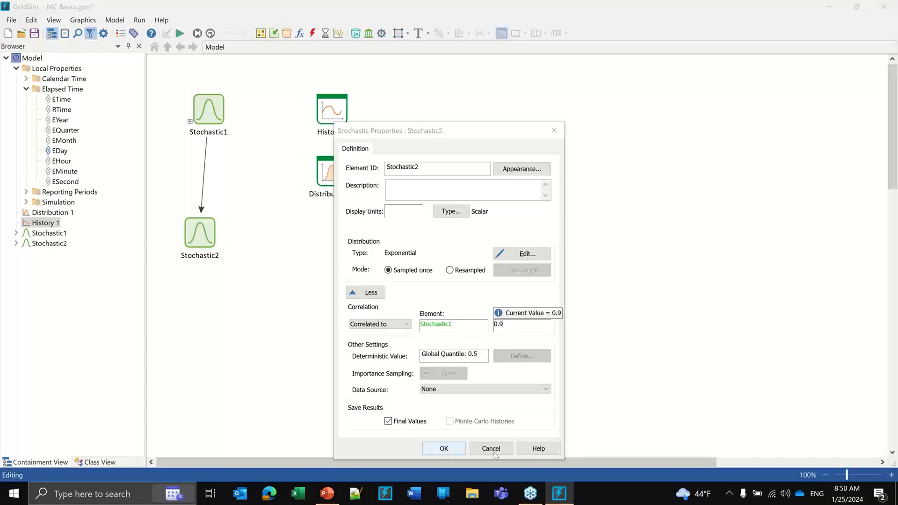
left_click(439, 444)
key("Delete")
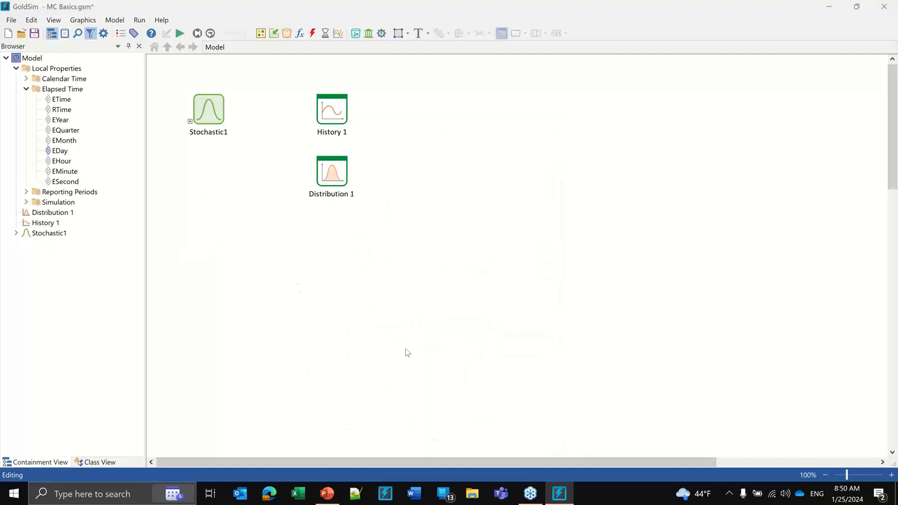
Set Stochastic1's correlation to Autocorrelated with a value of 0.9
double_click(208, 111)
left_click_drag(396, 135, 472, 83)
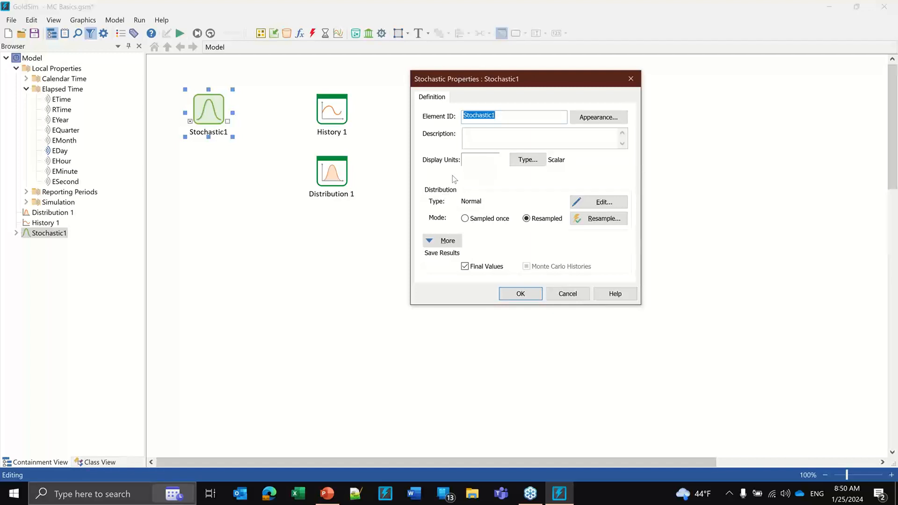
left_click(450, 241)
left_click(453, 273)
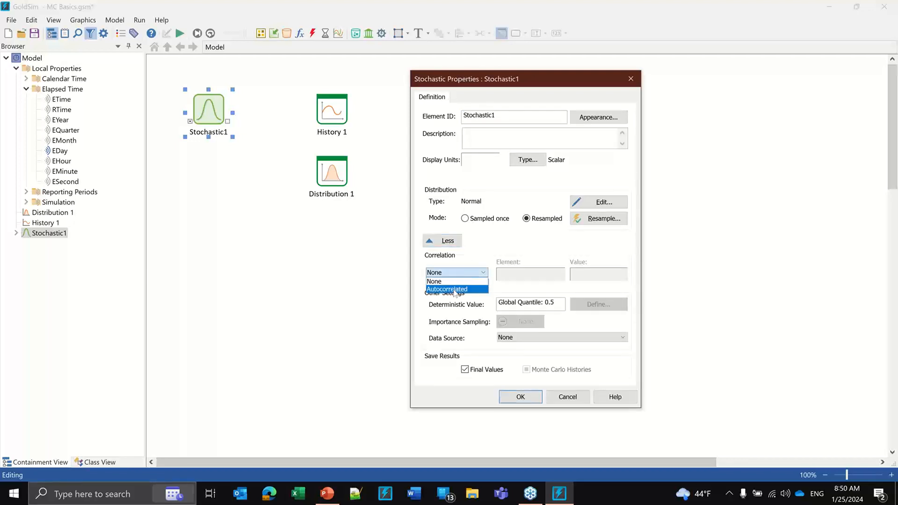
left_click(455, 292)
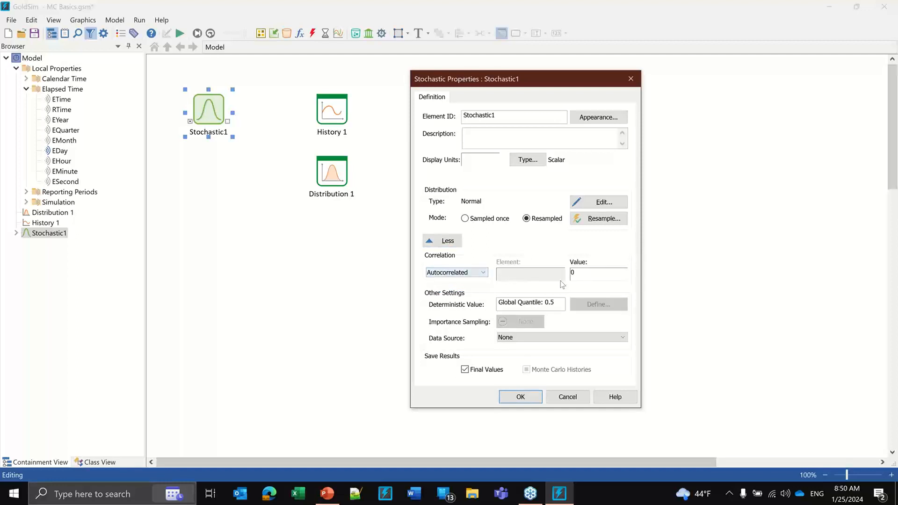
left_click(580, 274)
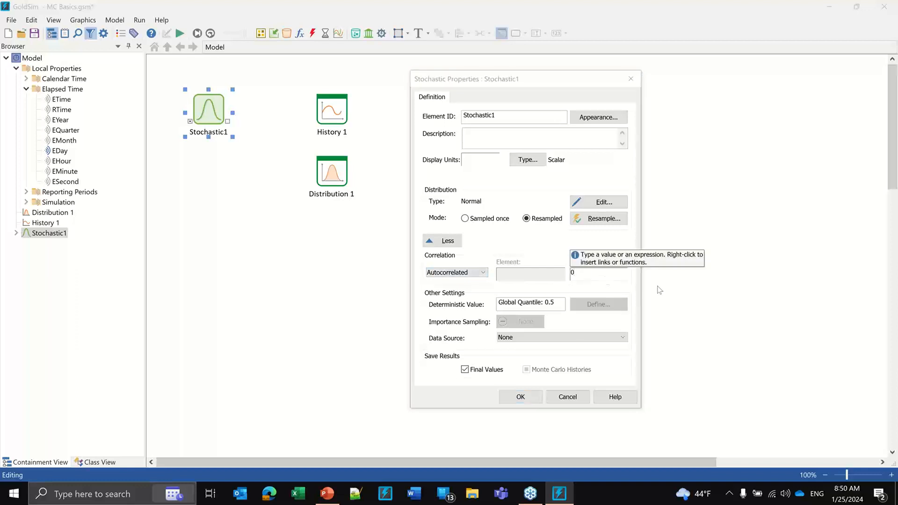
type(".9")
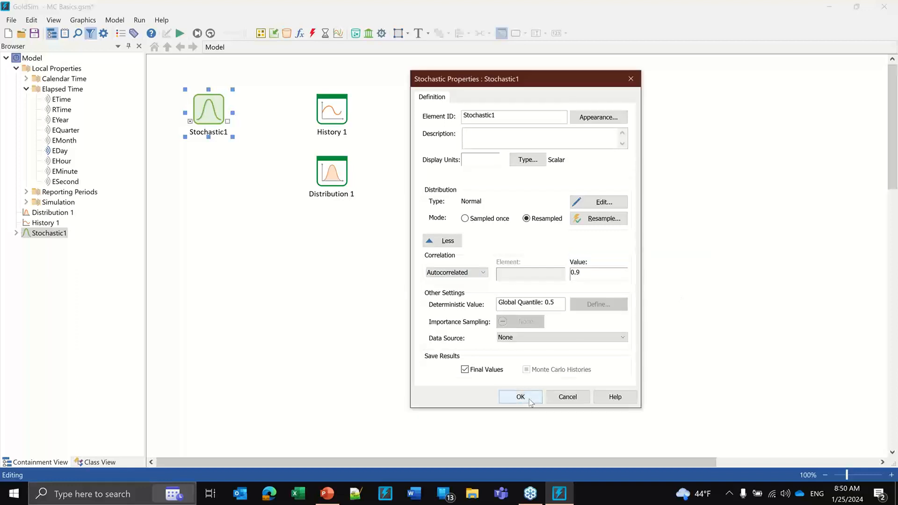
left_click(520, 396)
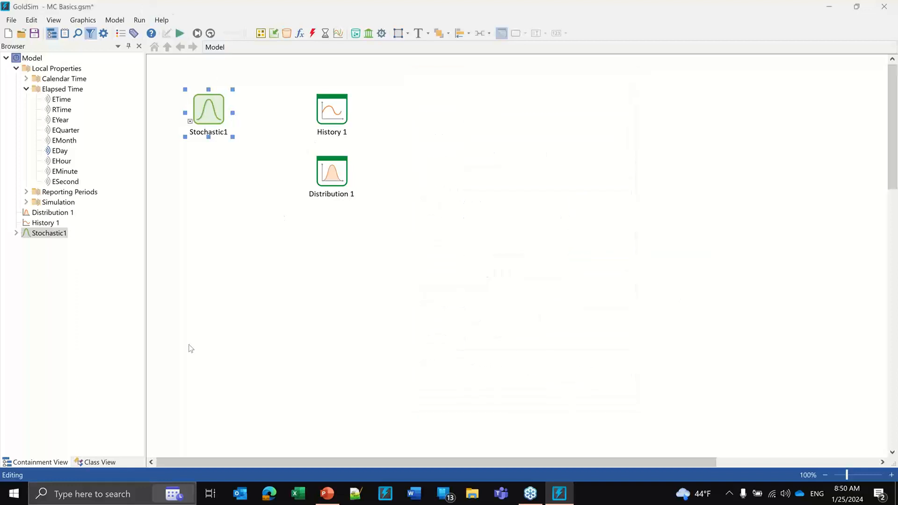
Run the simulation with Stochastic1 autocorrelated and display a single realization in History 1
left_click(179, 34)
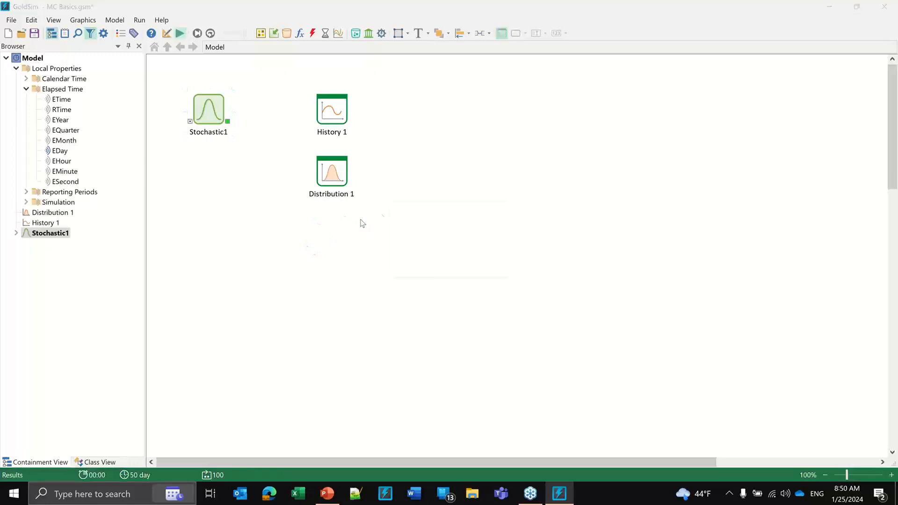
left_click(456, 263)
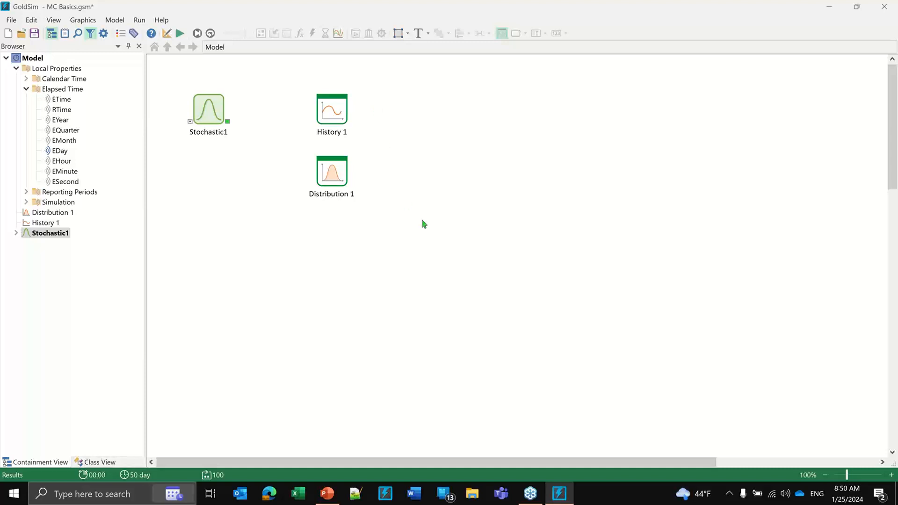
double_click(332, 109)
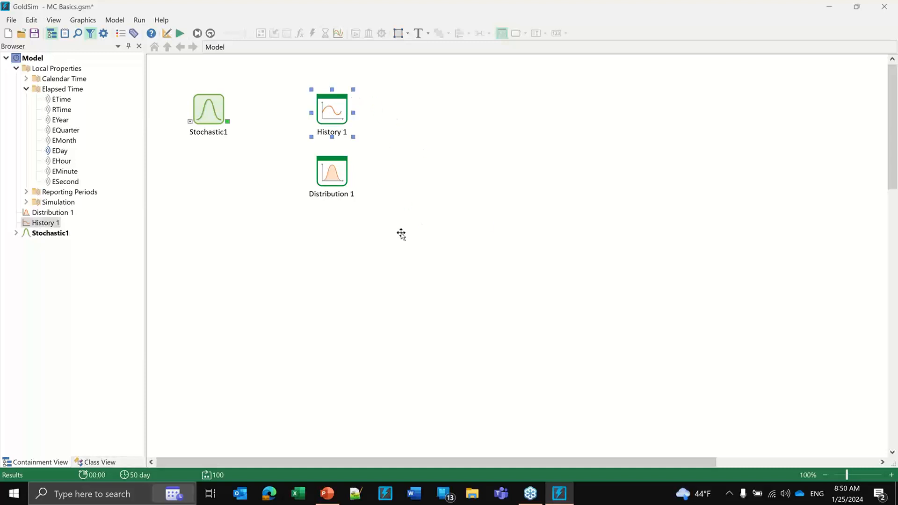
left_click(381, 74)
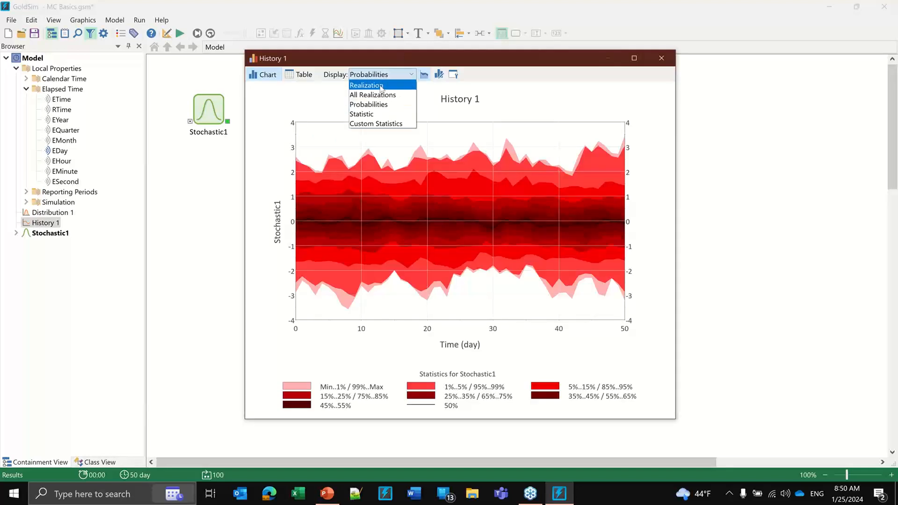
left_click(381, 83)
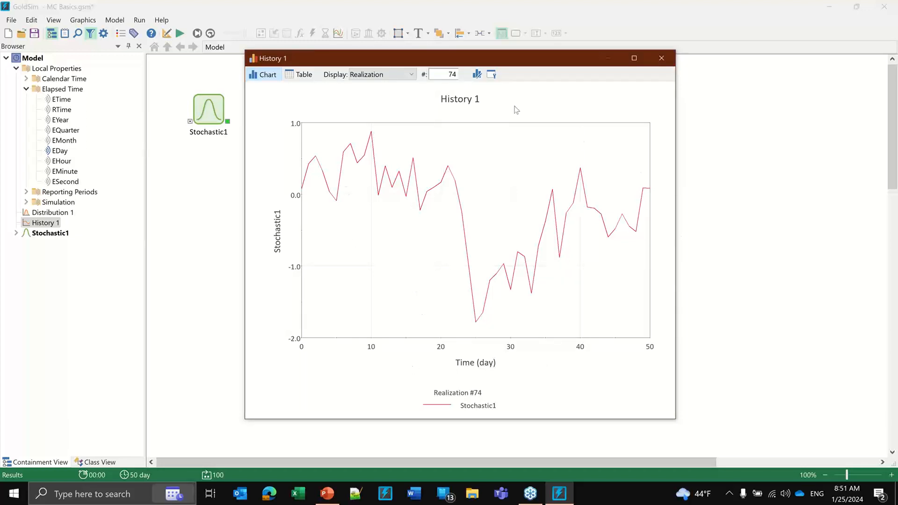
left_click(411, 73)
mouse_move(509, 58)
left_mouse_down()
mouse_move(527, 50)
mouse_move(516, 48)
left_mouse_up()
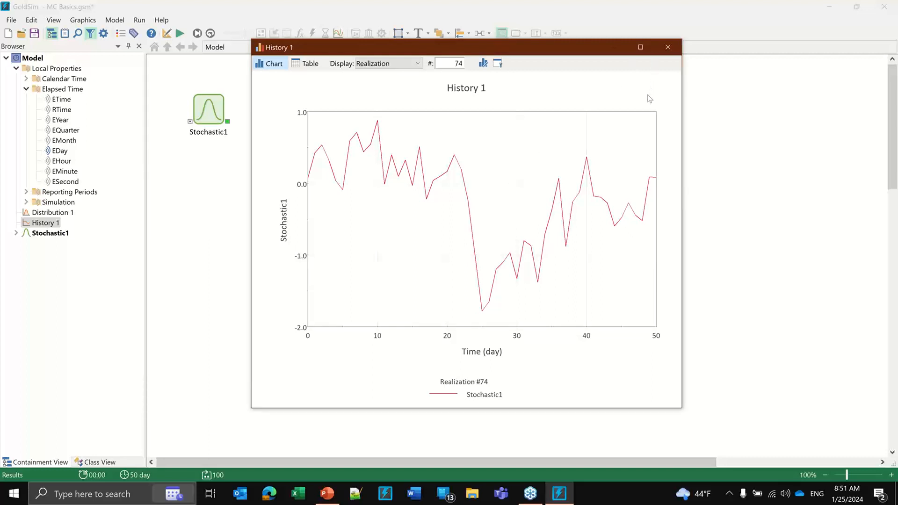
Close the History 1 chart and return to Edit Mode
left_click(668, 47)
left_click(402, 202)
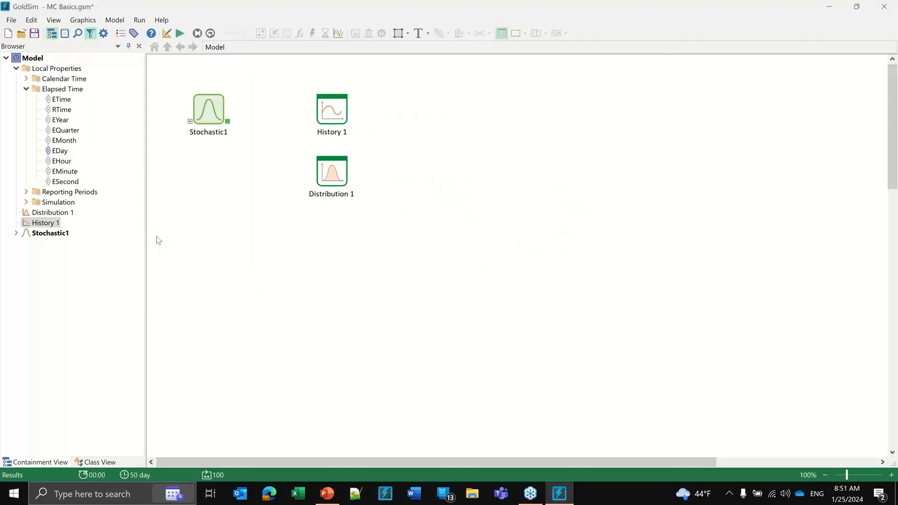
key("F4")
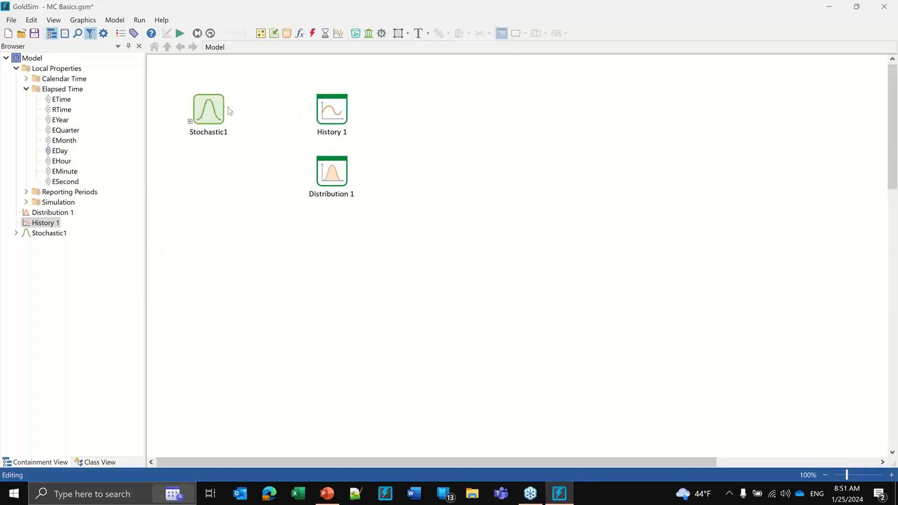
Open DamBreak_Risk_Model.gsm from the Monte Carlo folder and bring its breach parameter diagram into view
mouse_move(223, 122)
left_click(23, 36)
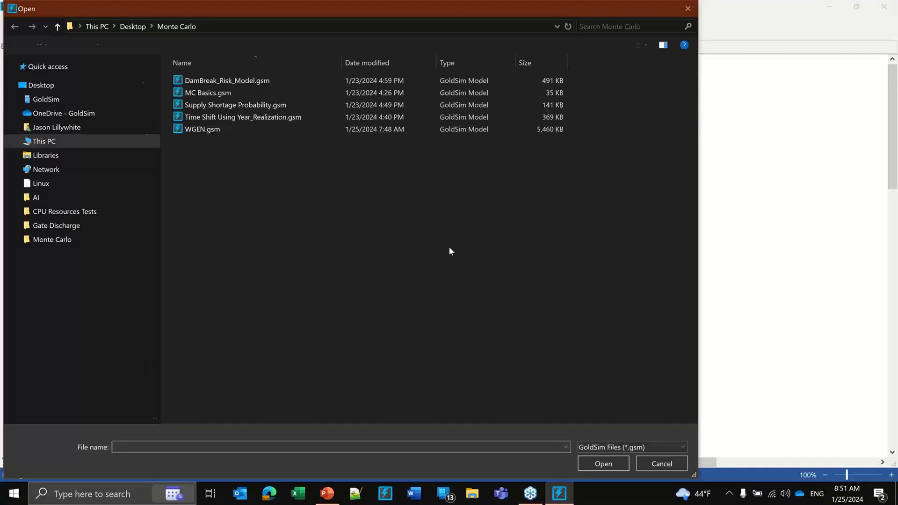
double_click(227, 80)
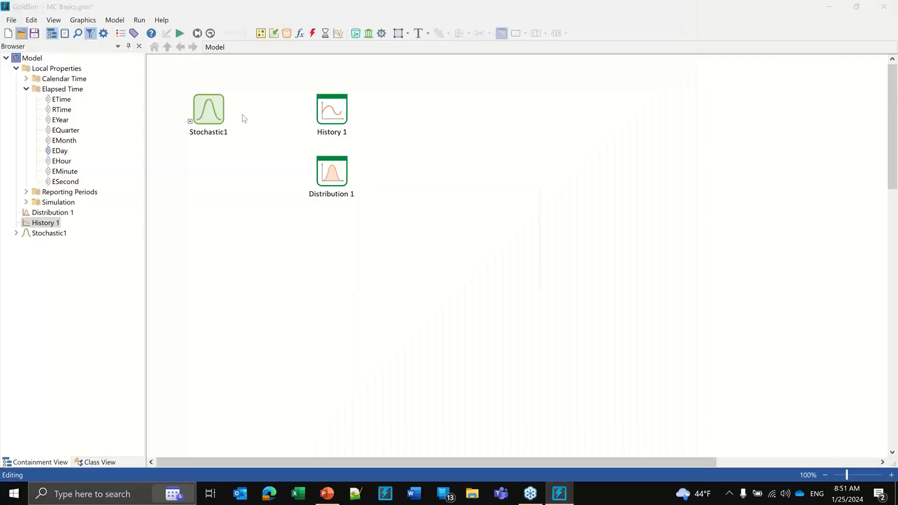
left_click(450, 270)
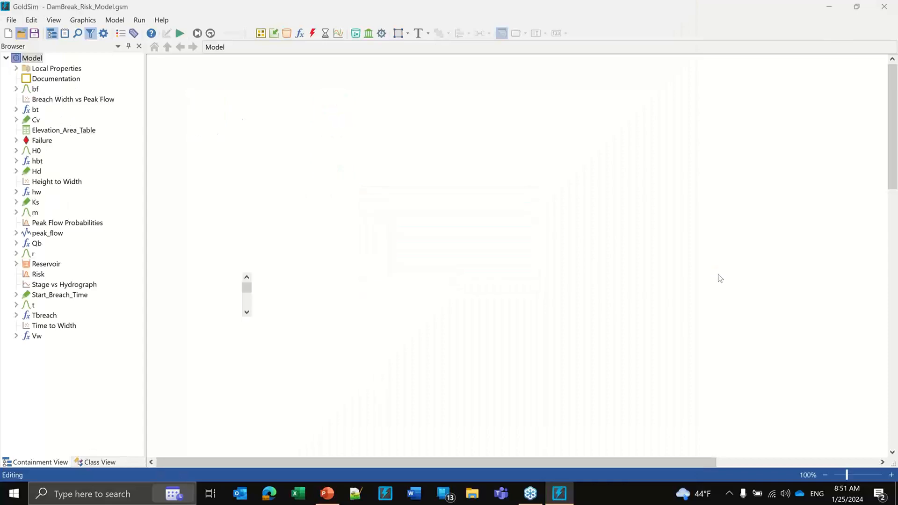
scroll(428, 239, "down", 5)
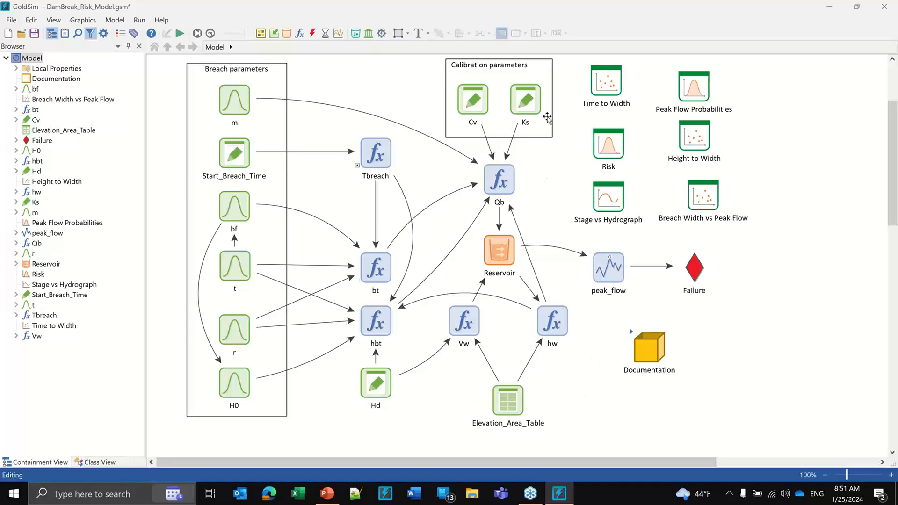
Review the log-normal distribution definition of the time to total failure element t and close its properties
left_click(235, 95)
left_click(231, 266)
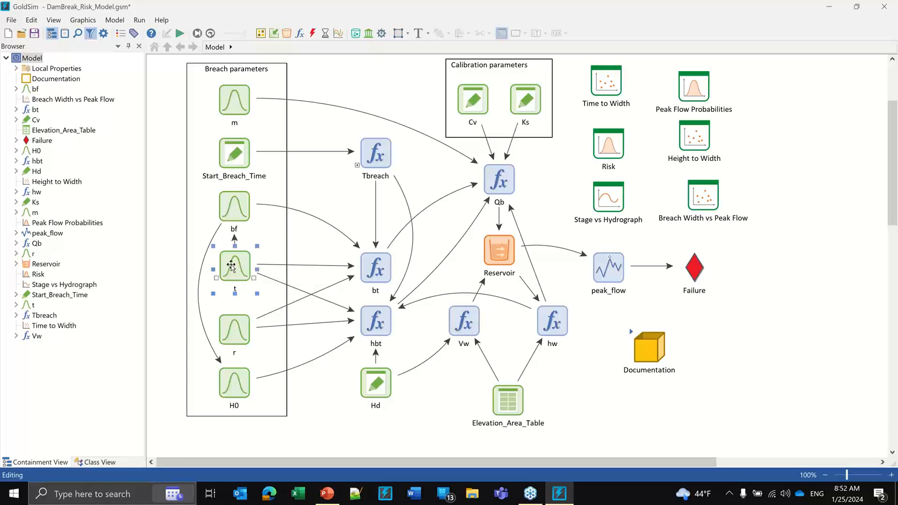
double_click(231, 266)
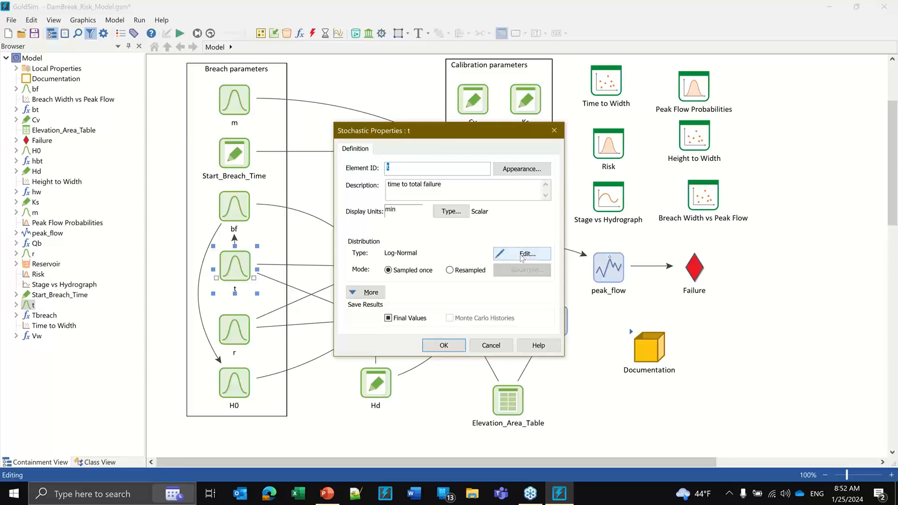
left_click(521, 257)
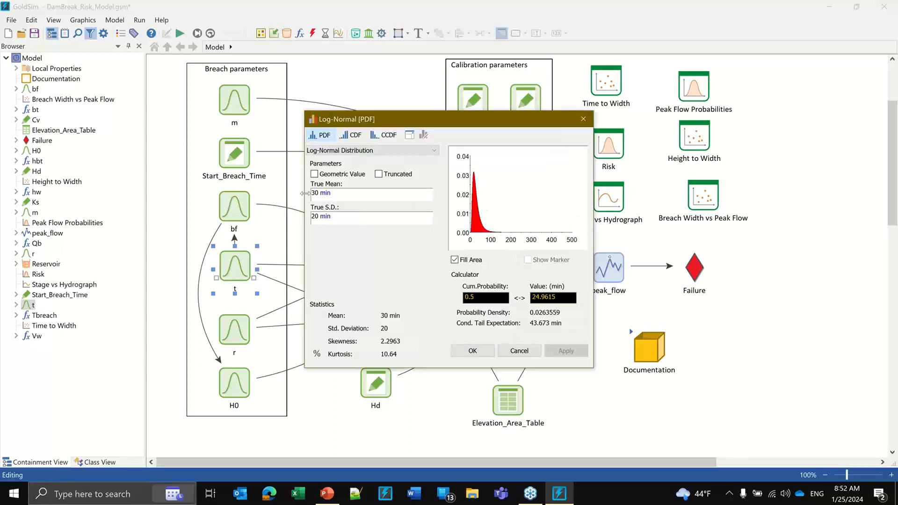
left_click(481, 351)
left_click(445, 346)
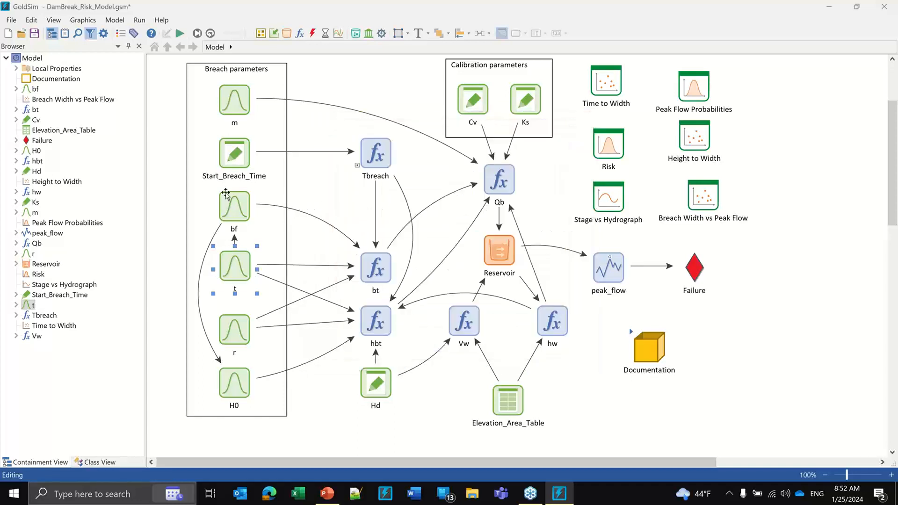
Review how the breach bottom width element bf is correlated to t, and check the summaries of both elements
double_click(225, 193)
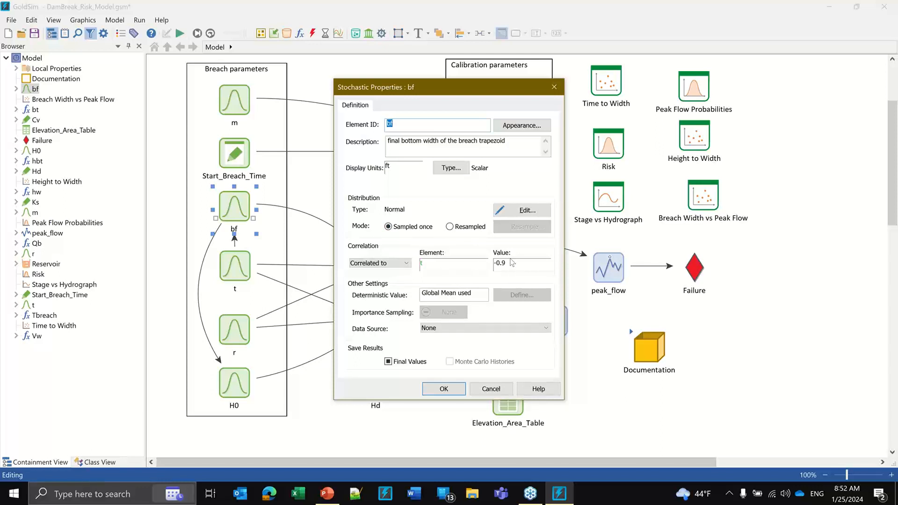
left_click(443, 391)
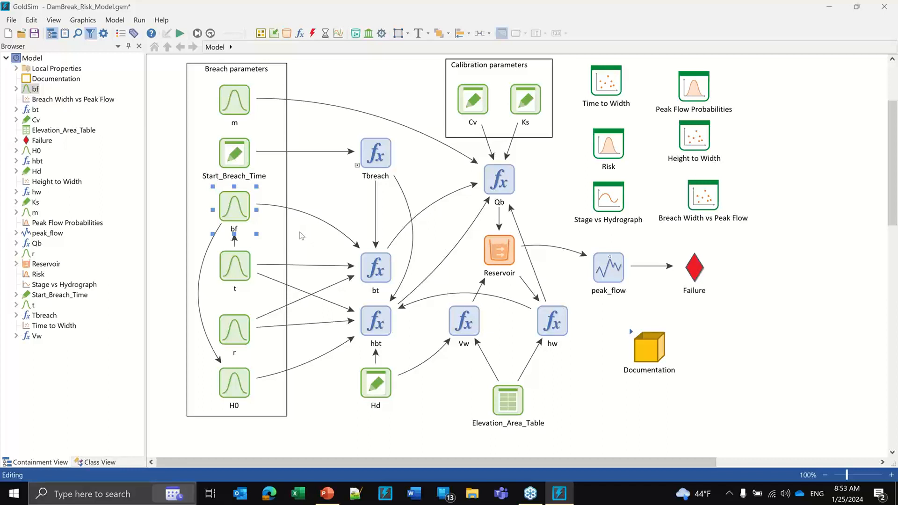
mouse_move(234, 198)
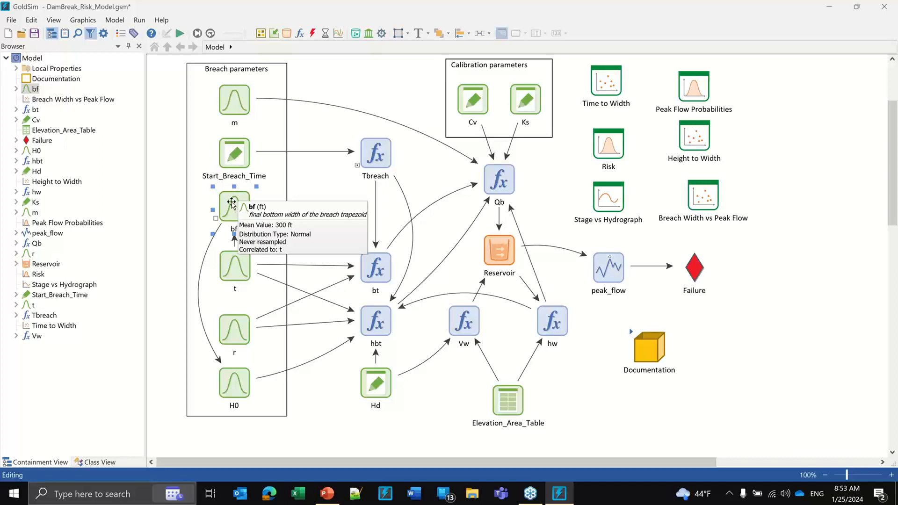
mouse_move(236, 268)
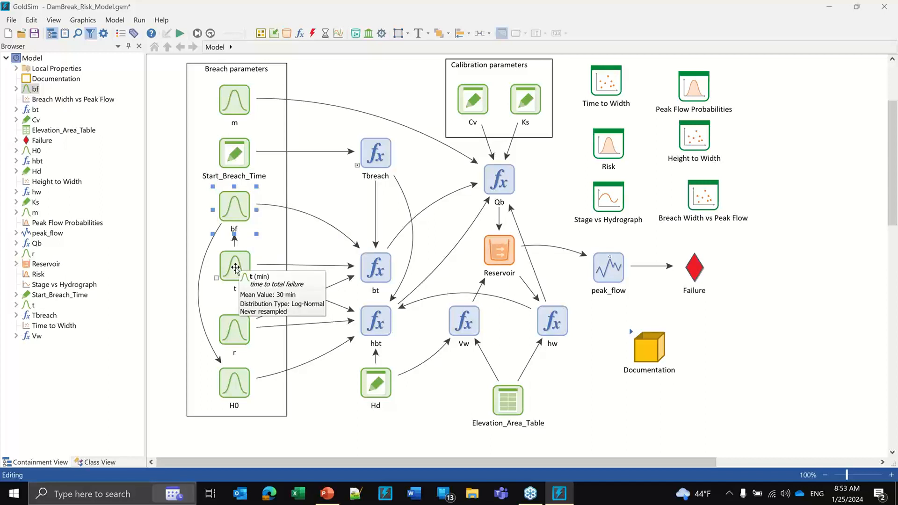
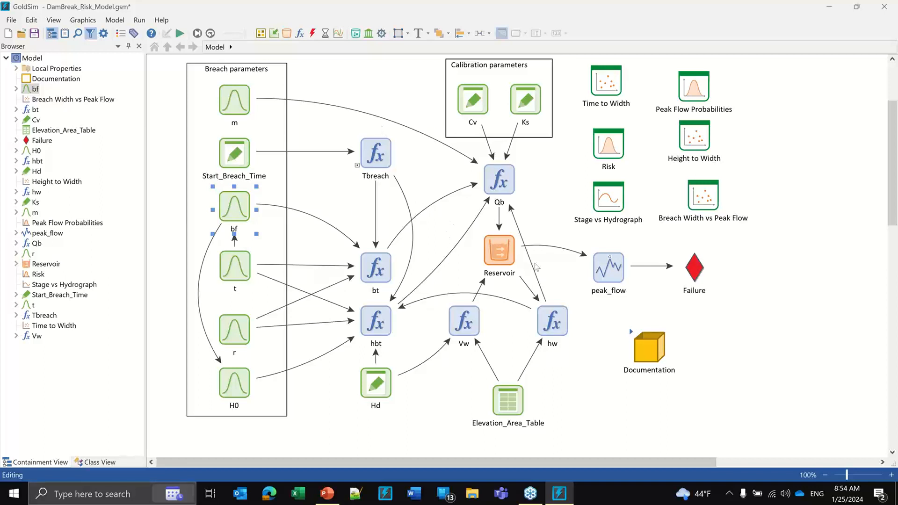
mouse_move(607, 269)
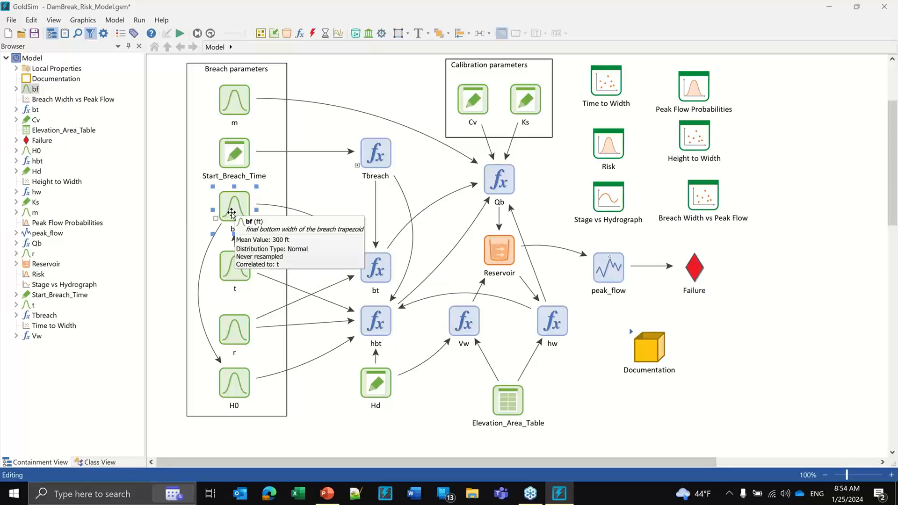
Run the dam break simulation and open the Stage vs Hydrograph result in a taller chart window
left_click(180, 33)
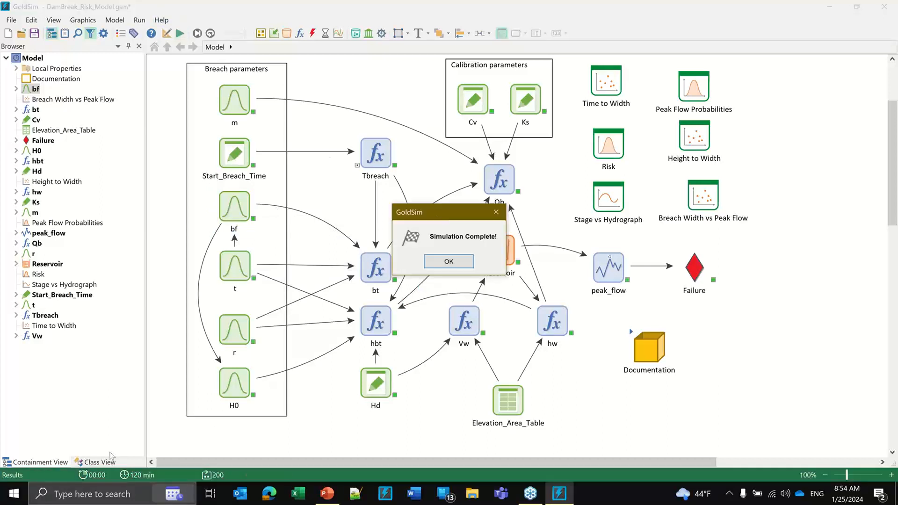
left_click(458, 263)
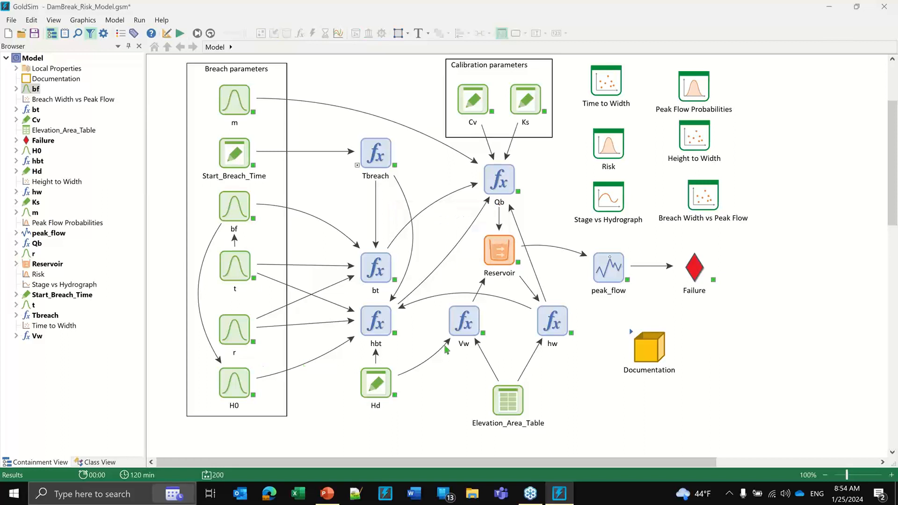
double_click(599, 195)
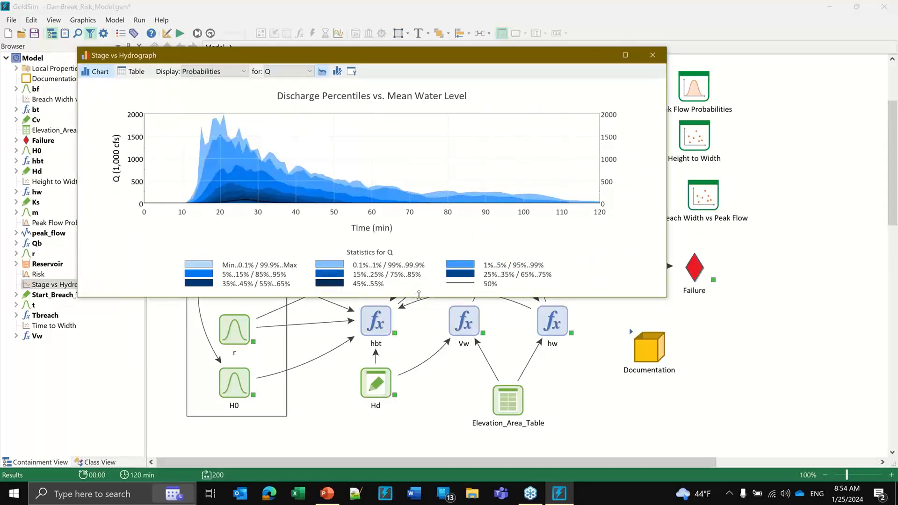
left_click_drag(418, 294, 418, 398)
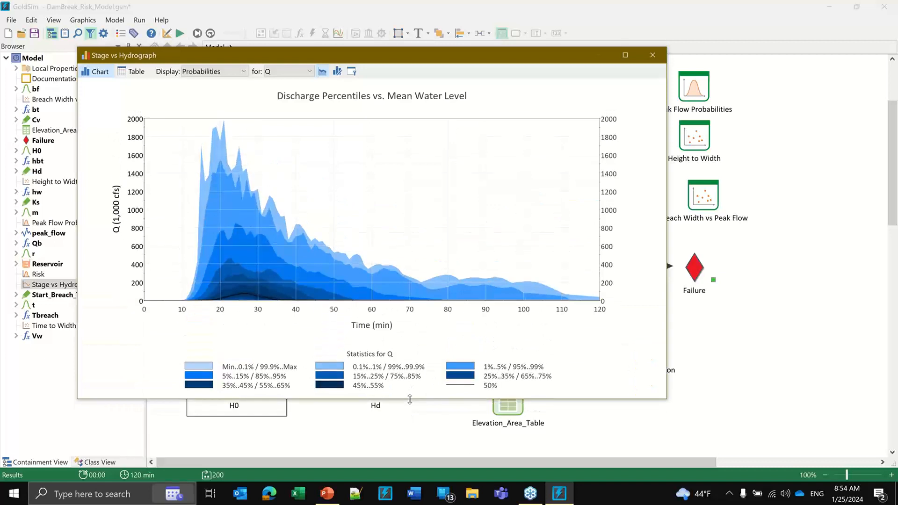
View a single realization in the Stage vs Hydrograph chart, and return the display to Probabilities
left_click(212, 72)
left_click(210, 81)
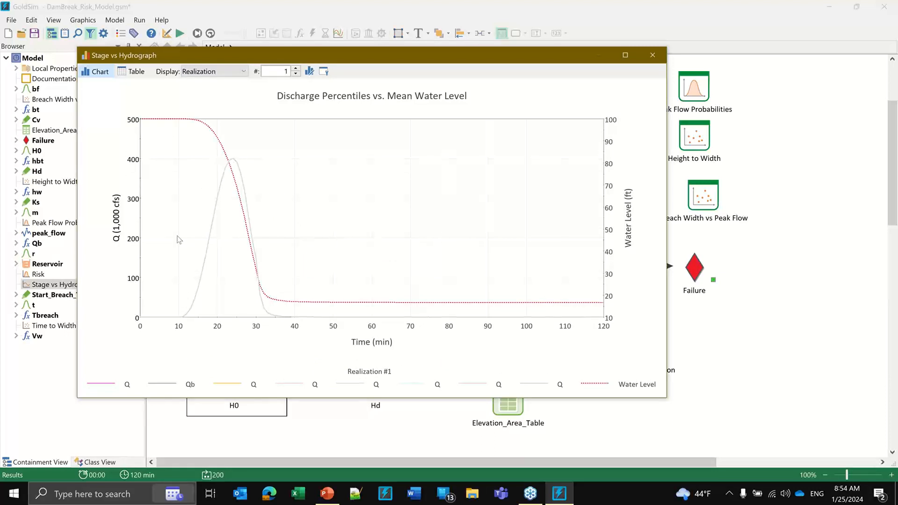
left_click(226, 72)
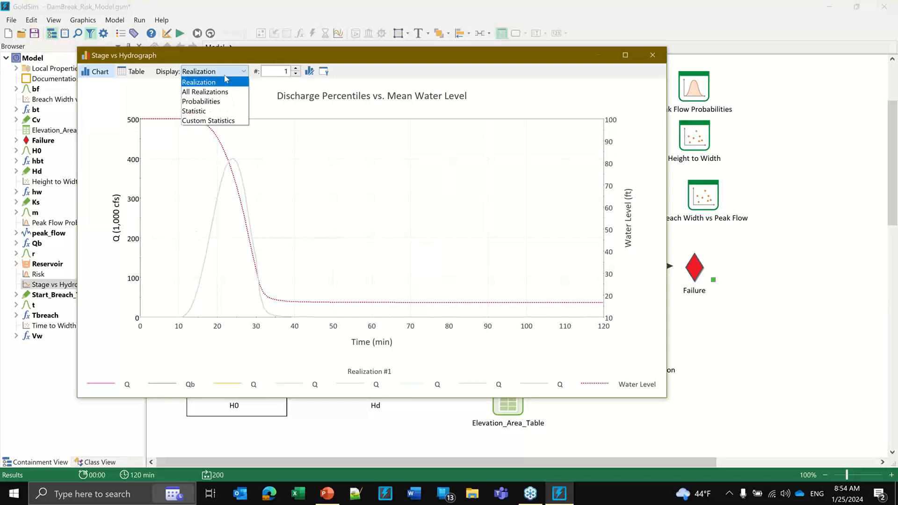
left_click(225, 82)
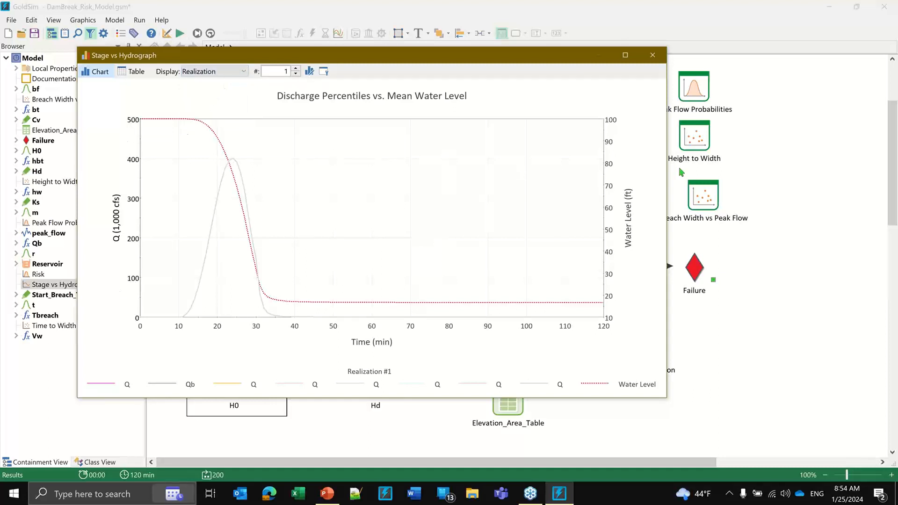
left_click(224, 75)
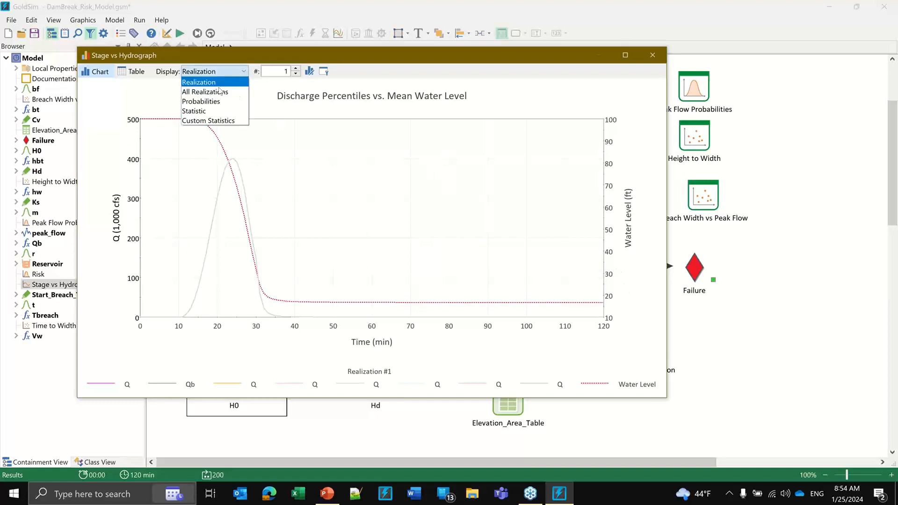
left_click(217, 101)
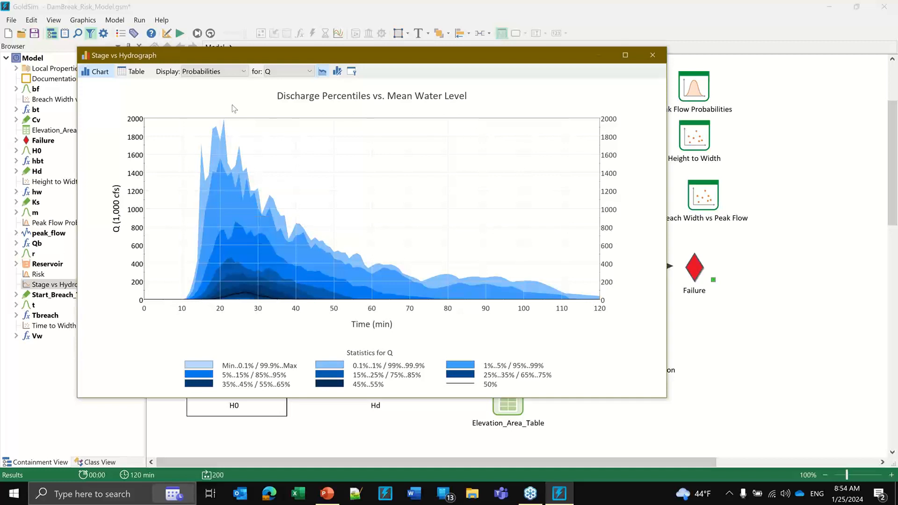
View the probability bands for Water Level, switch back to those for Q, and close the chart
left_click(307, 71)
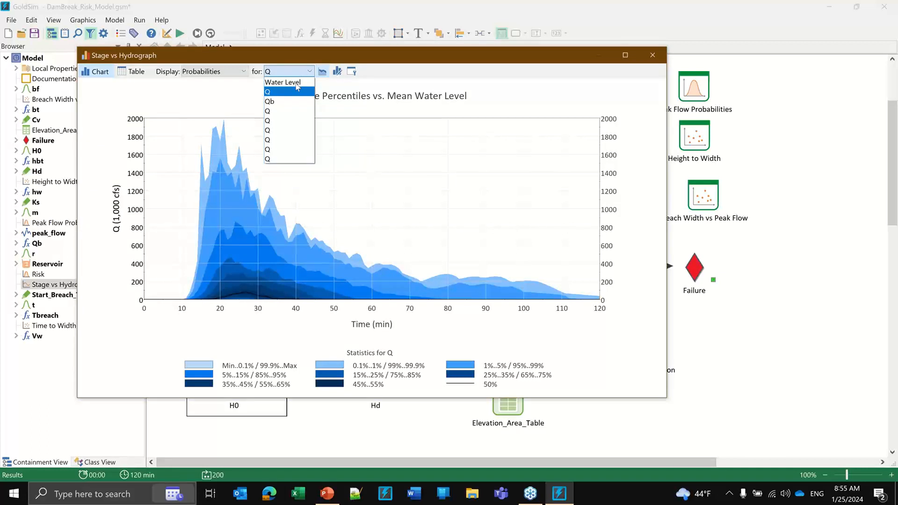
left_click(288, 82)
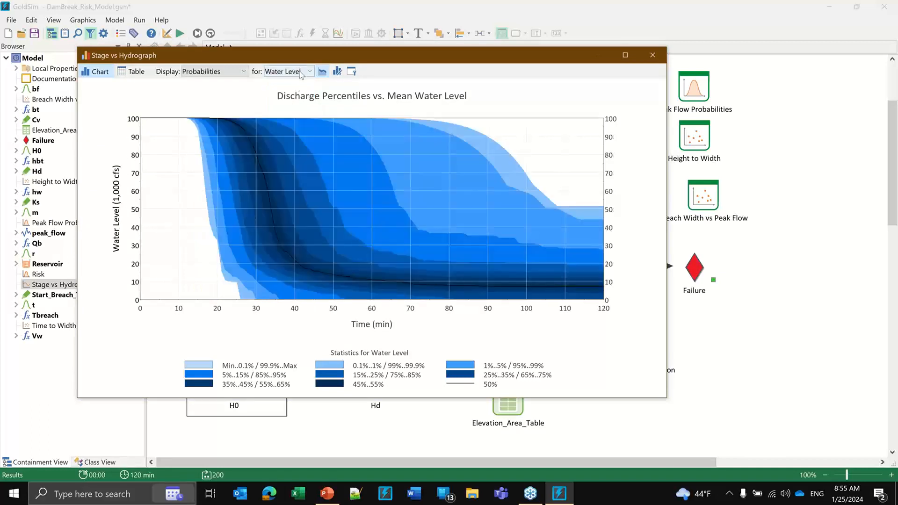
left_click(302, 72)
left_click(299, 90)
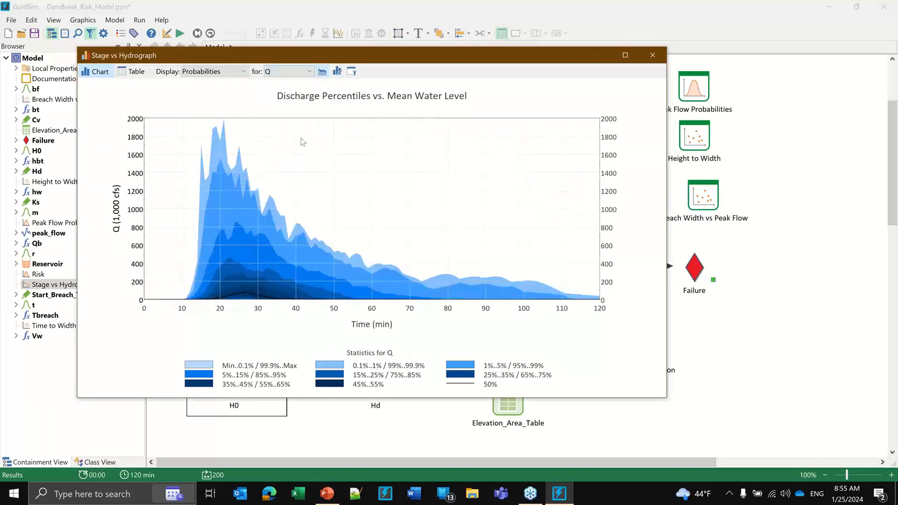
left_click(652, 55)
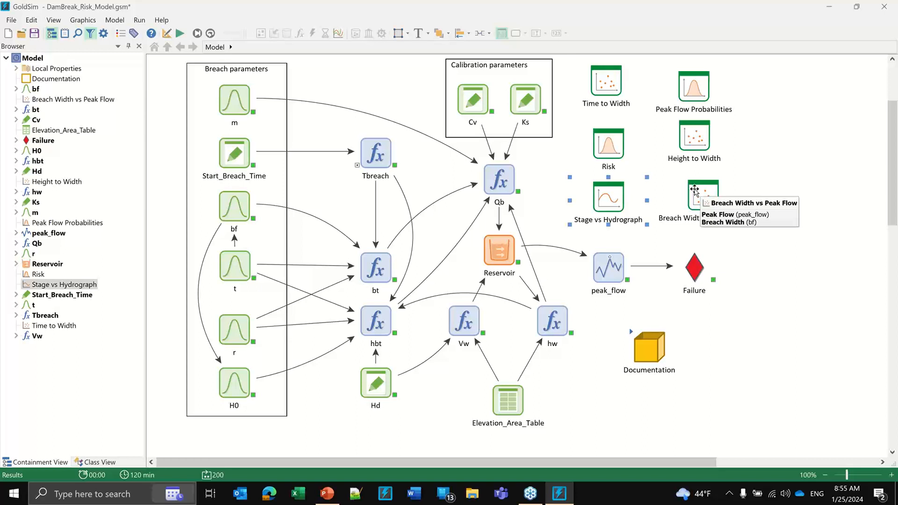
Examine the Breach Width vs Peak Flow scatter plot in an enlarged window and close it
double_click(694, 190)
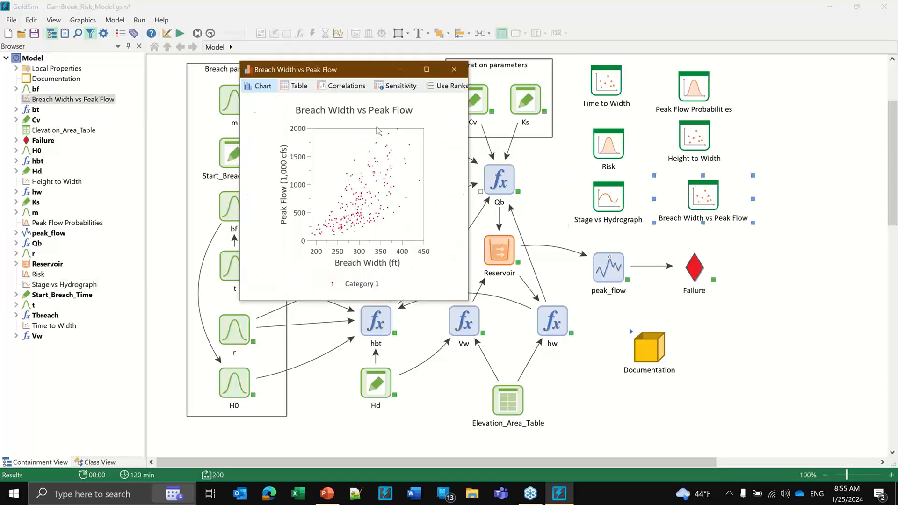
left_click_drag(352, 76, 335, 87)
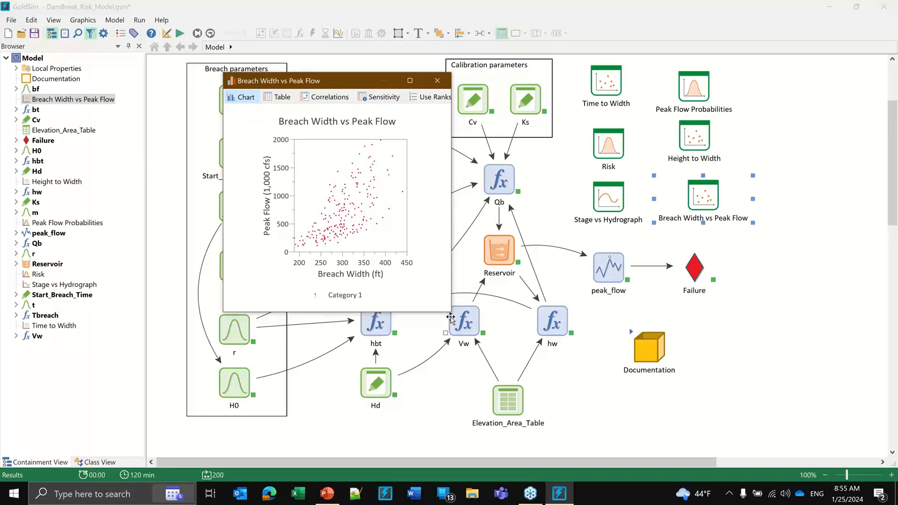
left_click_drag(451, 311, 582, 372)
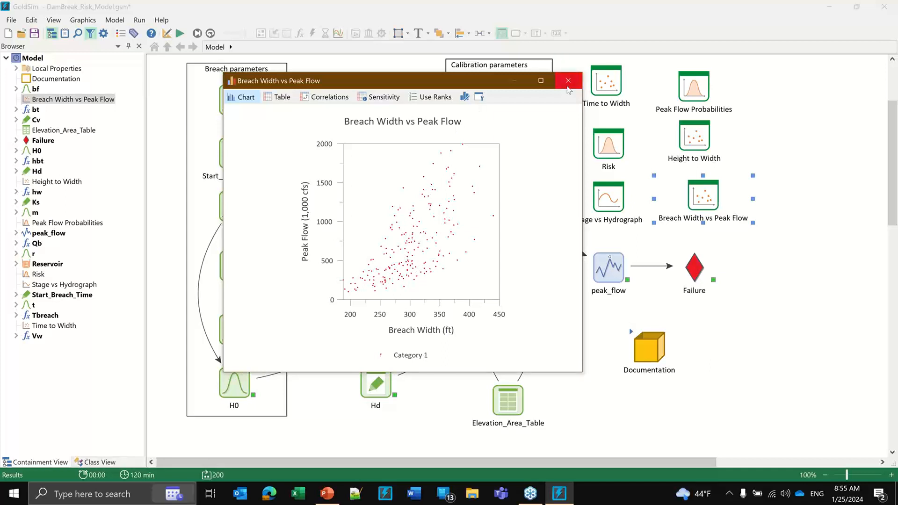
left_click(567, 87)
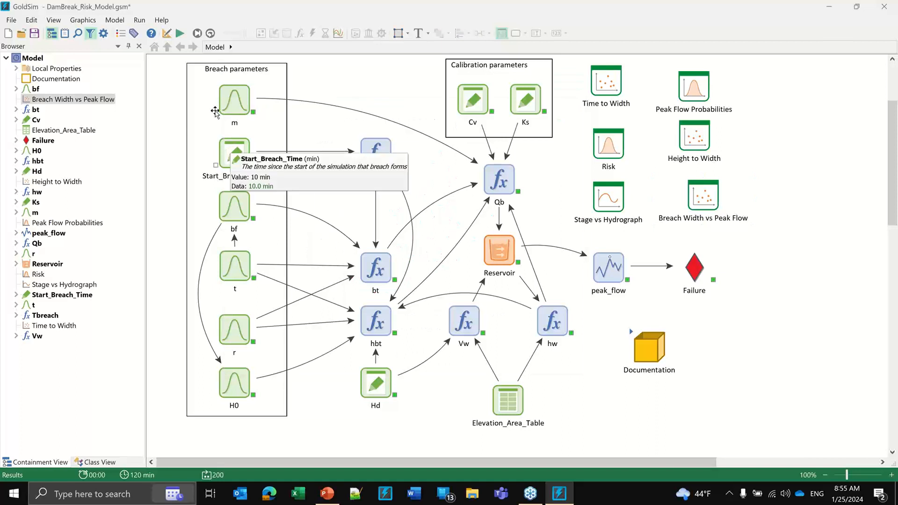
Open the Supply Shortage Probability.gsm model from the Monte Carlo folder
left_click(21, 36)
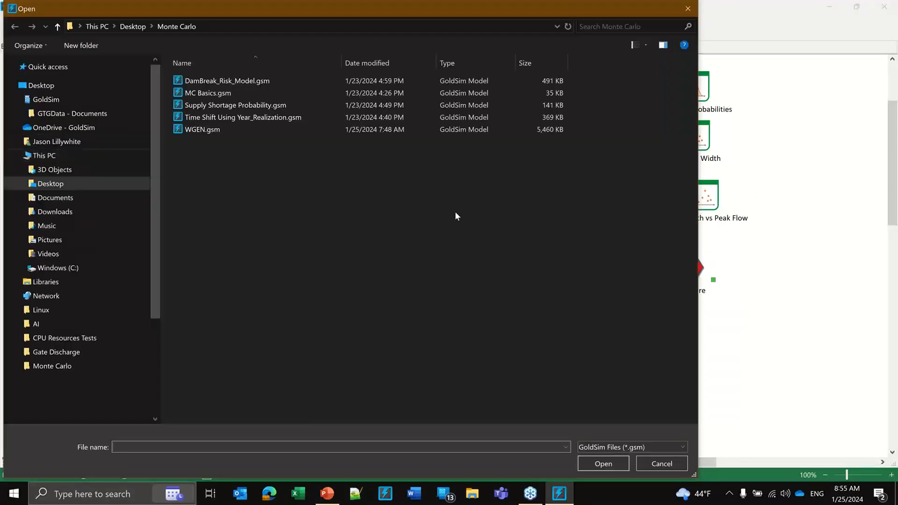
double_click(215, 106)
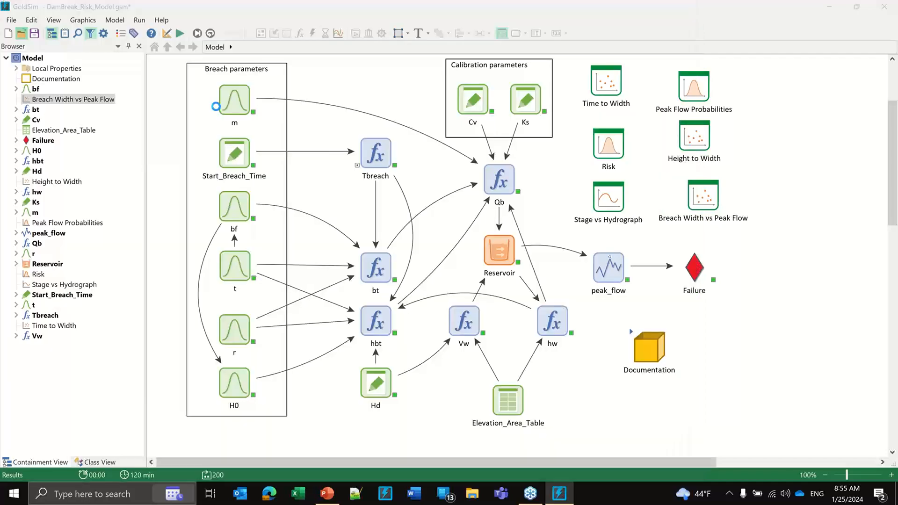
left_click(458, 274)
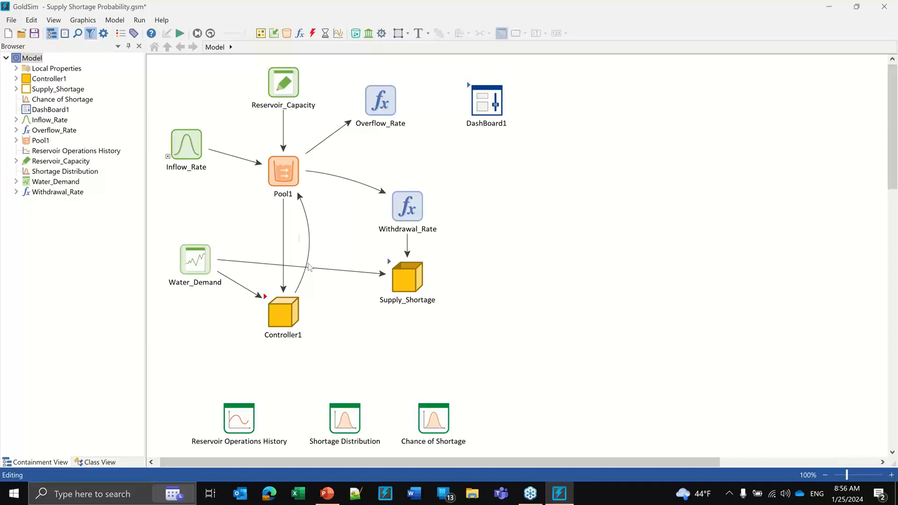
Examine the Pool1 reservoir and its Inflow_Rate and Water_Demand inputs in the model diagram
mouse_move(283, 167)
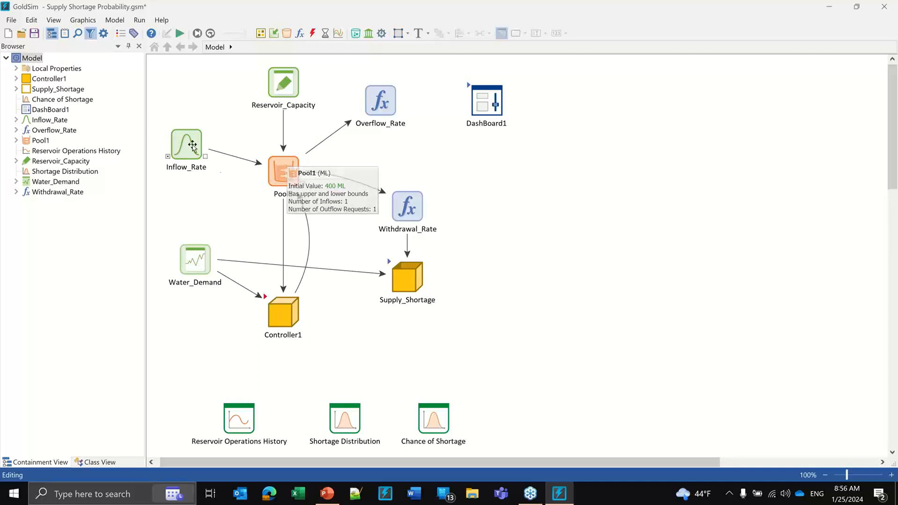
mouse_move(192, 144)
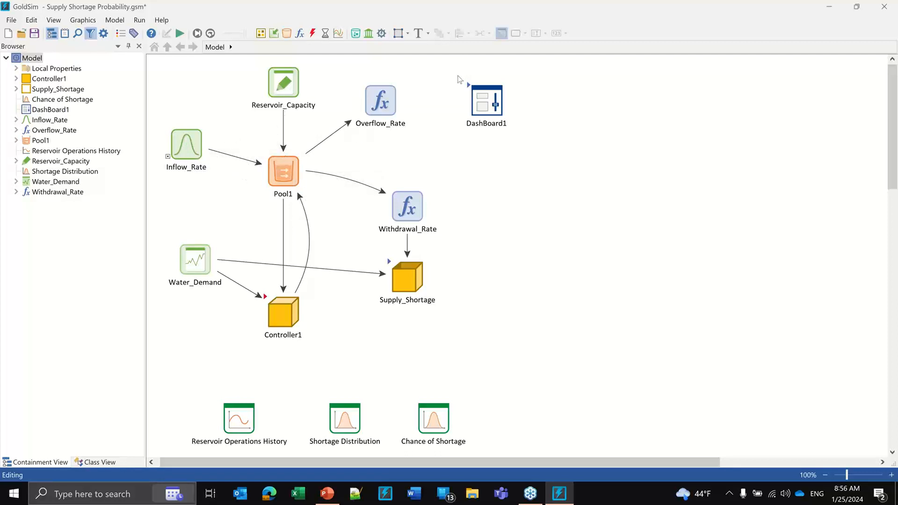
left_click(280, 170)
mouse_move(281, 173)
mouse_move(185, 263)
Configure the Monte Carlo simulation settings to run only realization 1
left_click(103, 33)
left_click(384, 103)
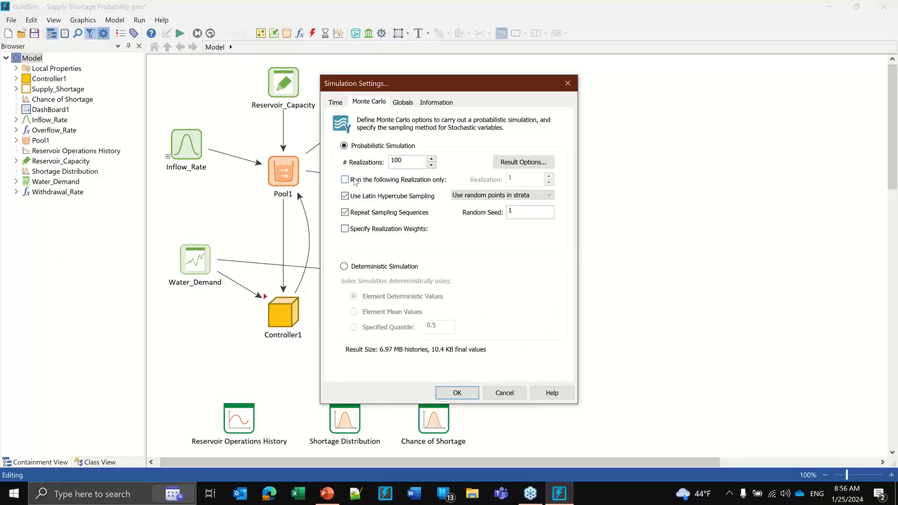
left_click(349, 180)
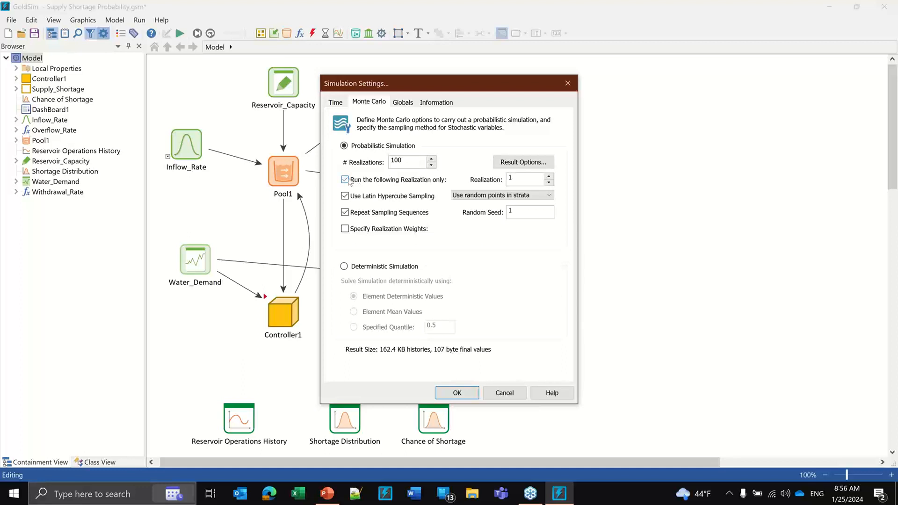
left_click(457, 392)
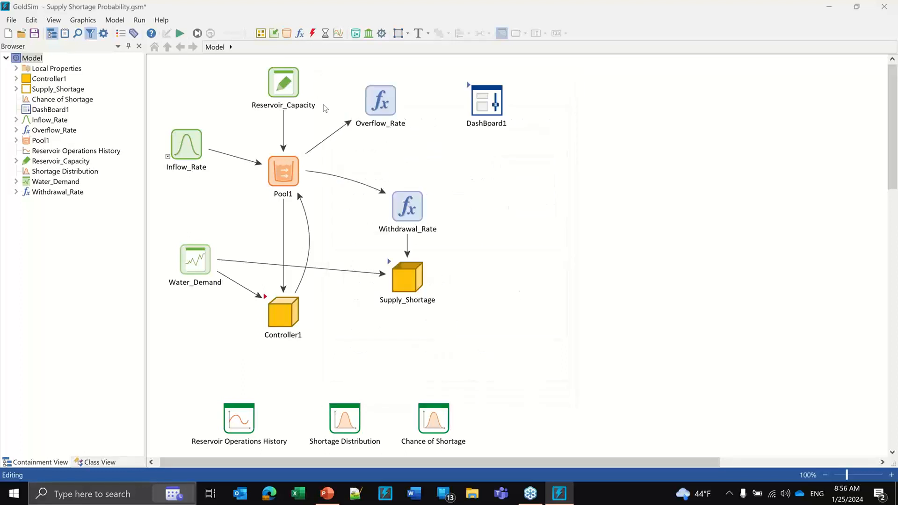
Run the simulation for the single realization and show the Reservoir Operations History chart in an enlarged window
key("F5")
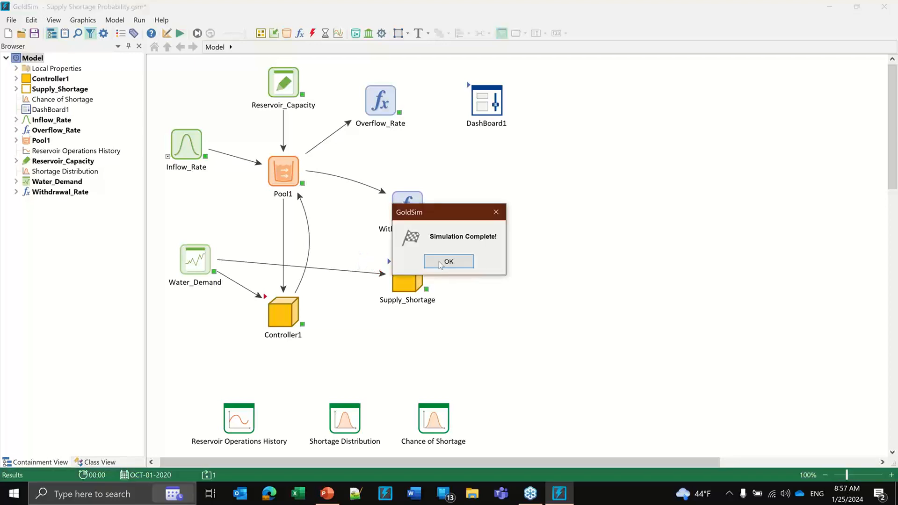
left_click(442, 264)
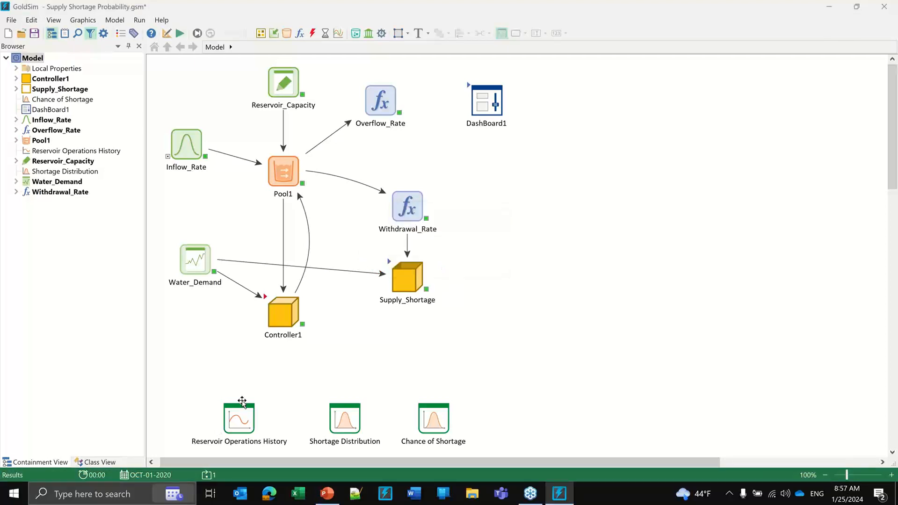
double_click(238, 418)
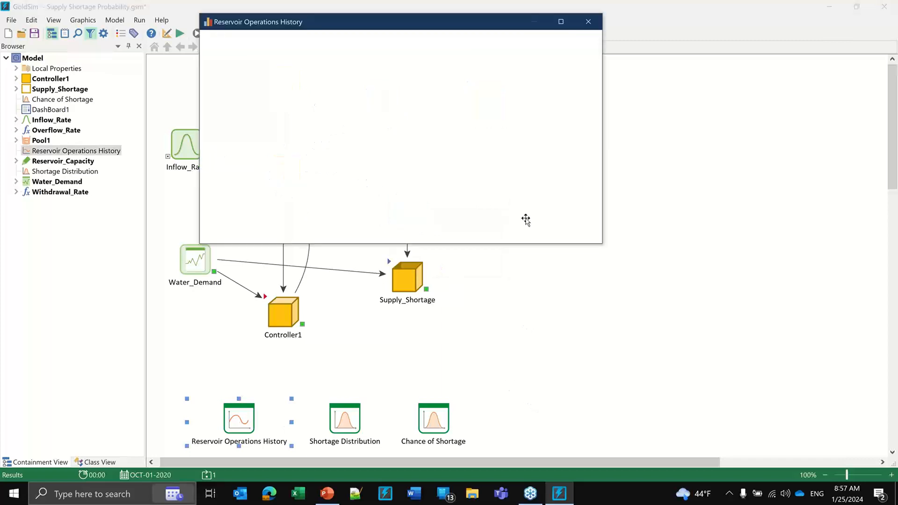
left_click_drag(372, 22, 471, 53)
left_click_drag(702, 275, 786, 343)
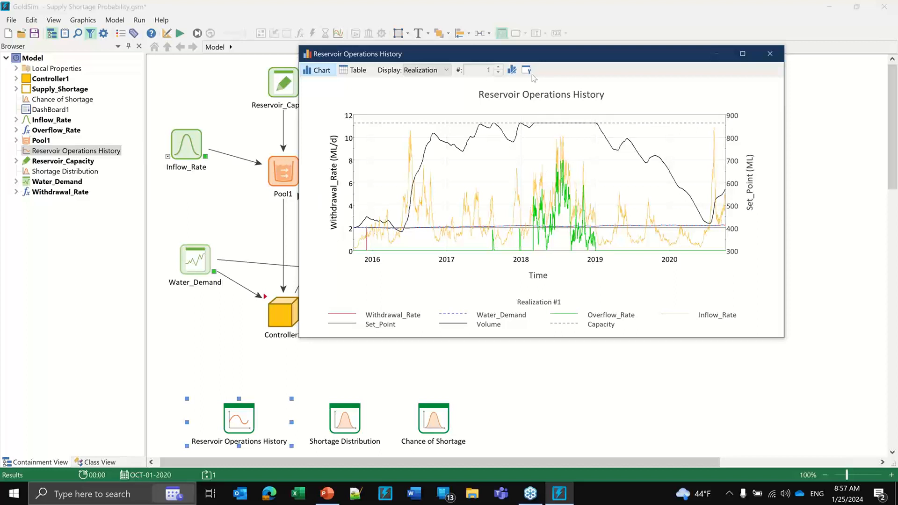
Thicken the Water_Demand and Withdrawal_Rate lines in the Reservoir Operations History chart and close the chart
left_click(511, 70)
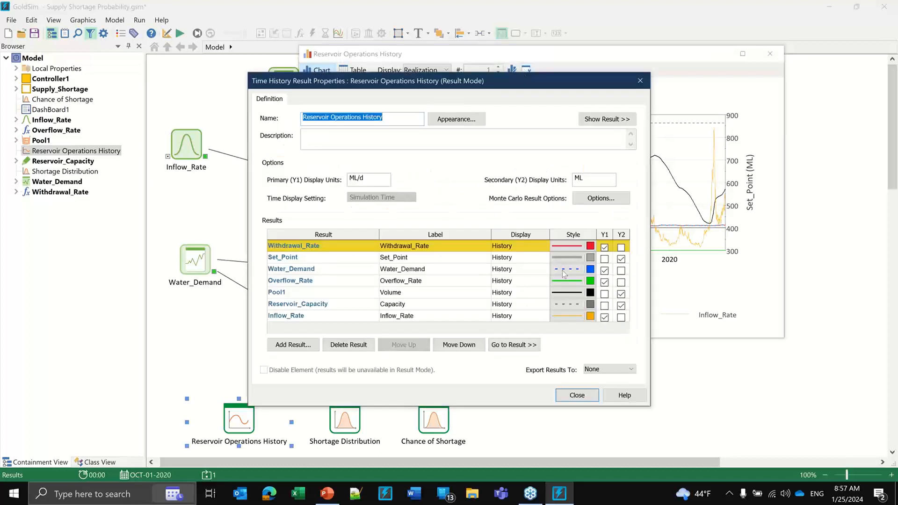
double_click(562, 270)
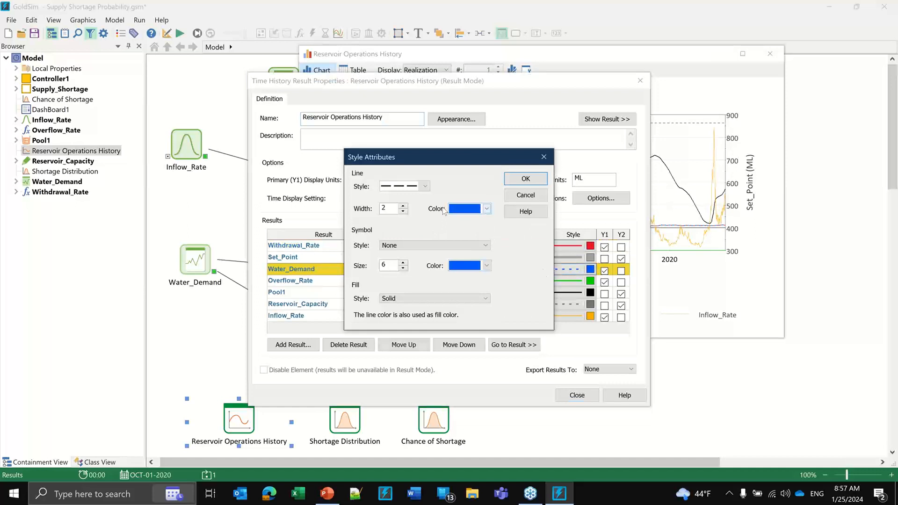
left_click(525, 178)
double_click(564, 251)
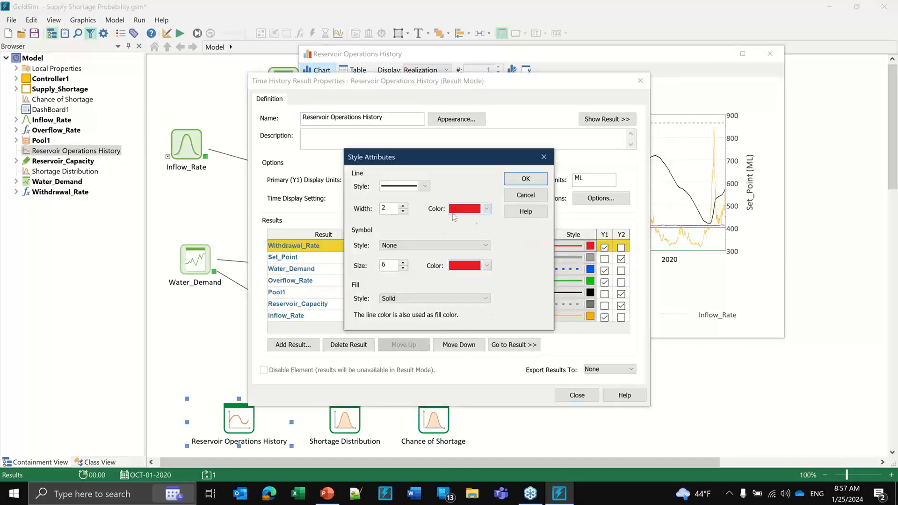
left_click(403, 206)
left_click(525, 178)
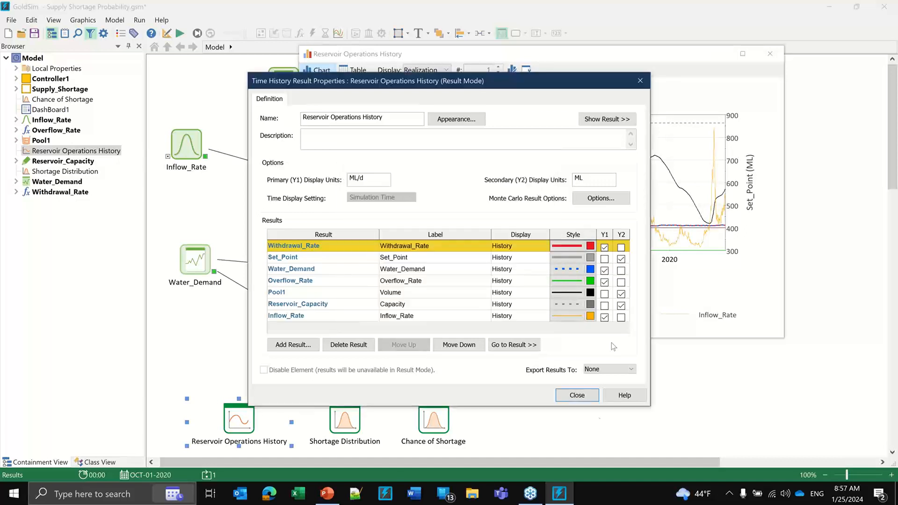
left_click(576, 395)
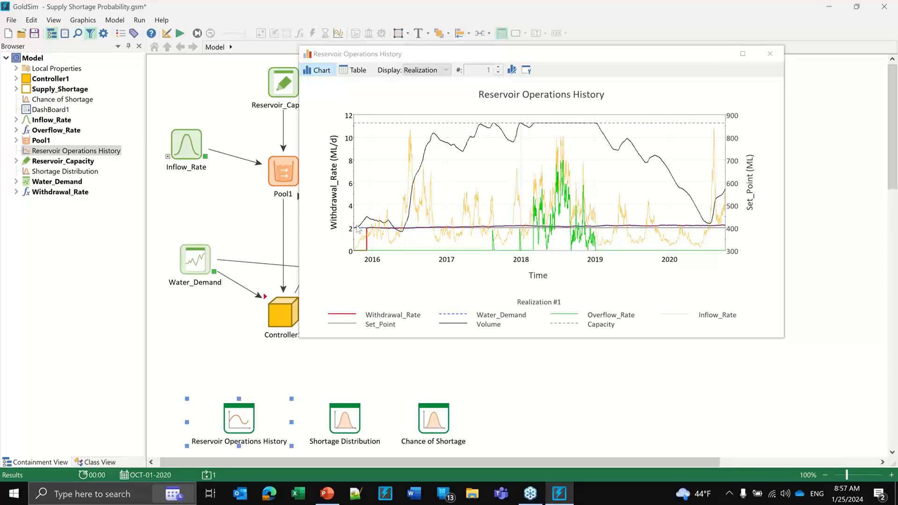
left_click(769, 53)
Return the model to edit mode and turn off the single-realization restriction in the Monte Carlo simulation settings
left_click(478, 236)
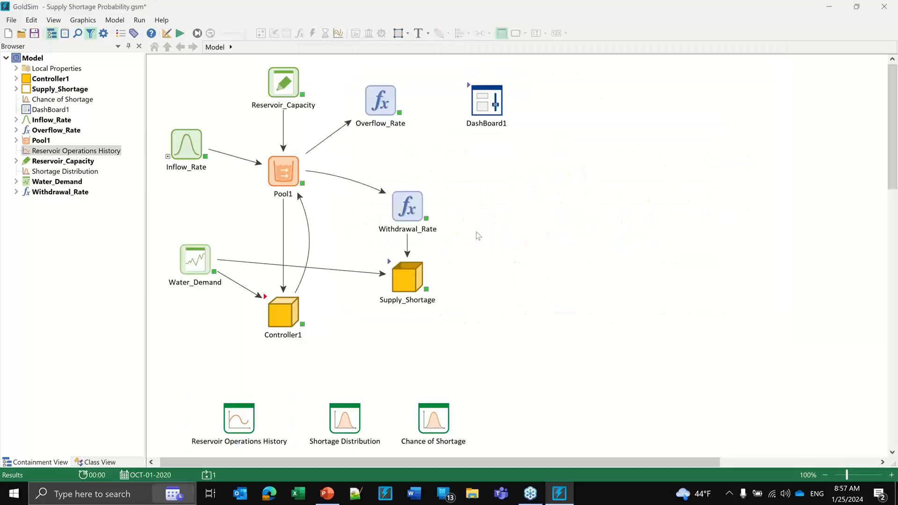
key("F4")
left_click(104, 34)
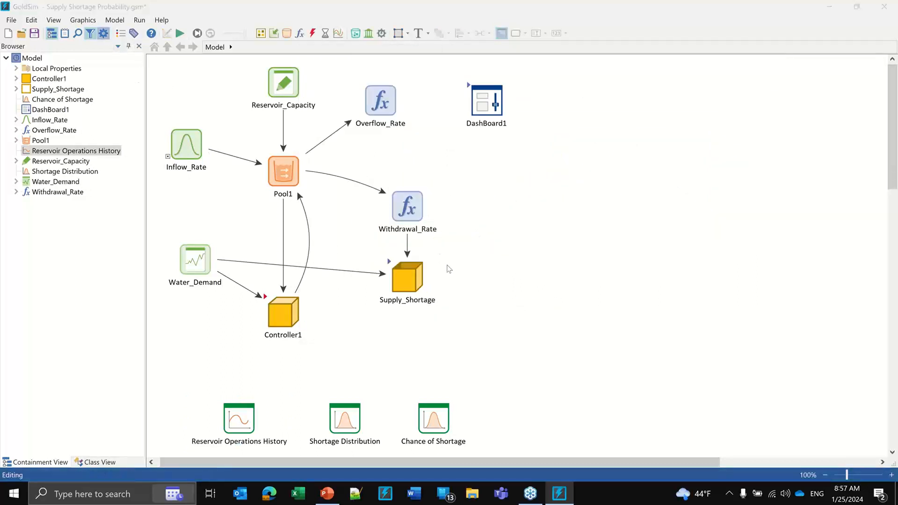
left_click(372, 104)
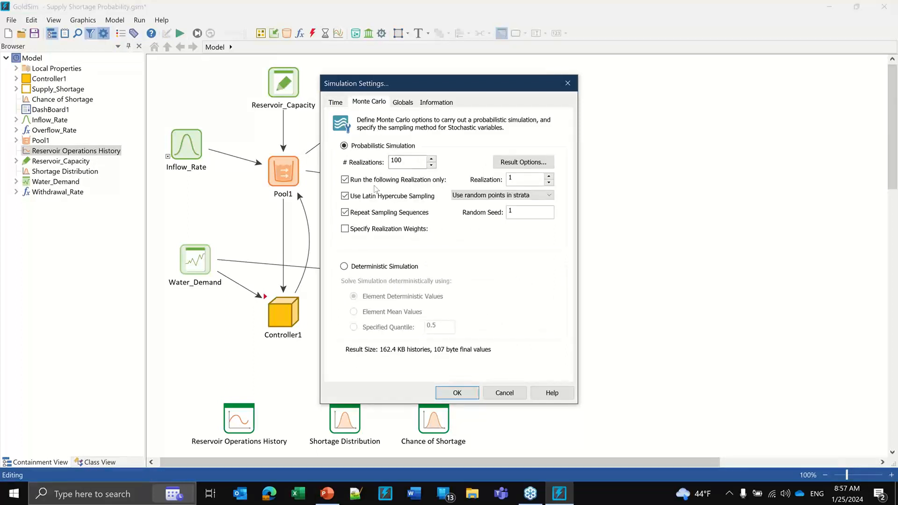
left_click(374, 182)
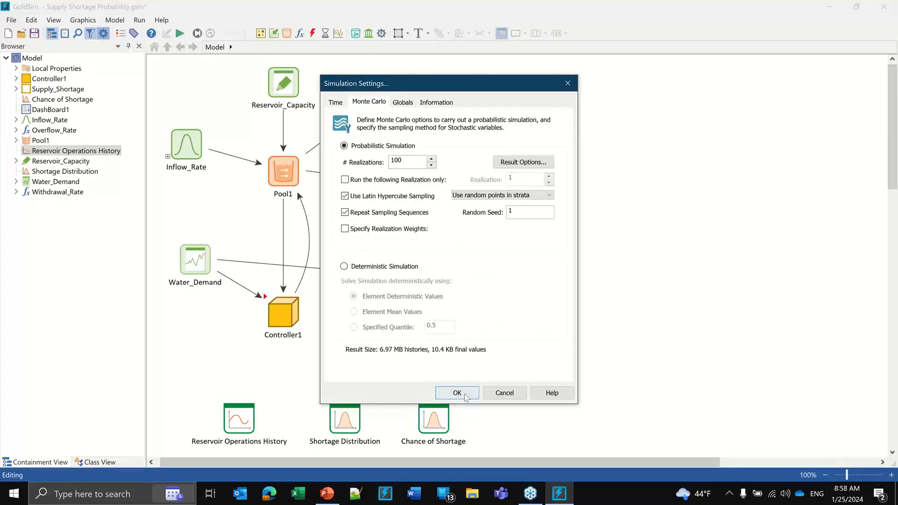
left_click(456, 393)
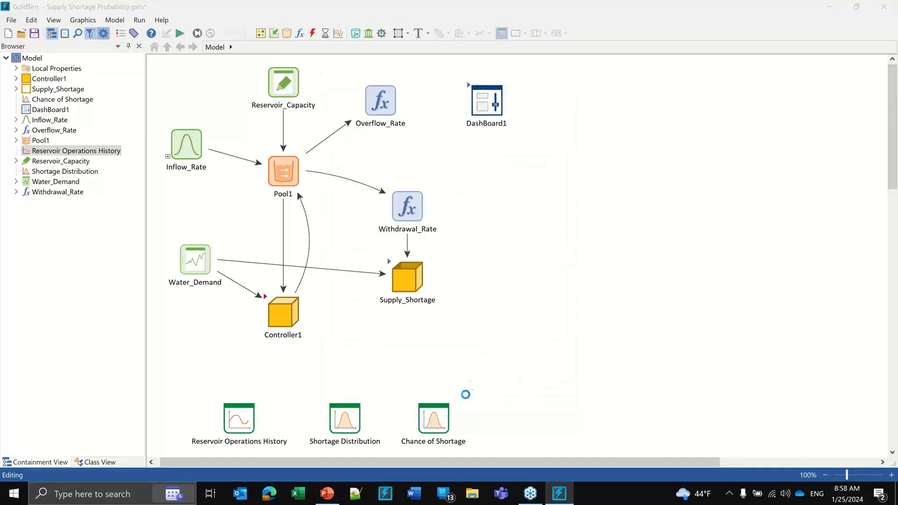
Run the full 100-realization simulation and open the Reservoir Operations History chart
left_click(523, 277)
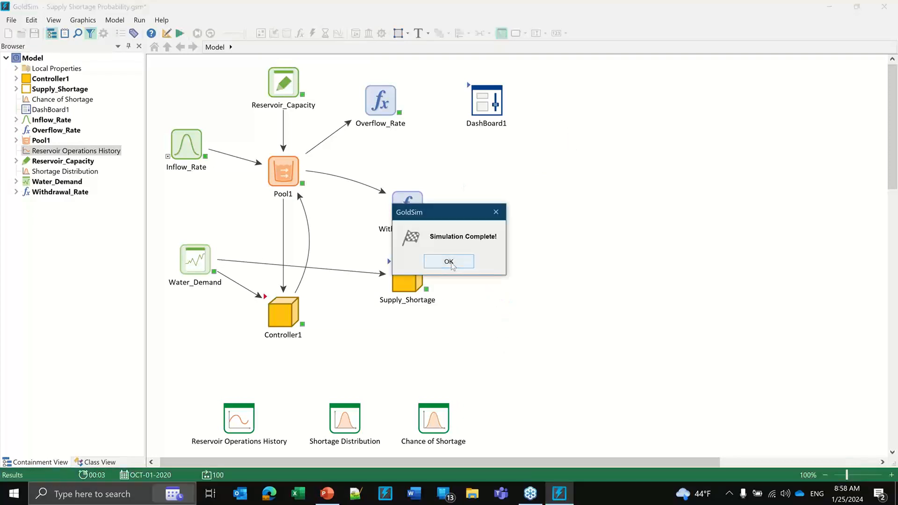
left_click(449, 260)
left_click(231, 415)
double_click(231, 415)
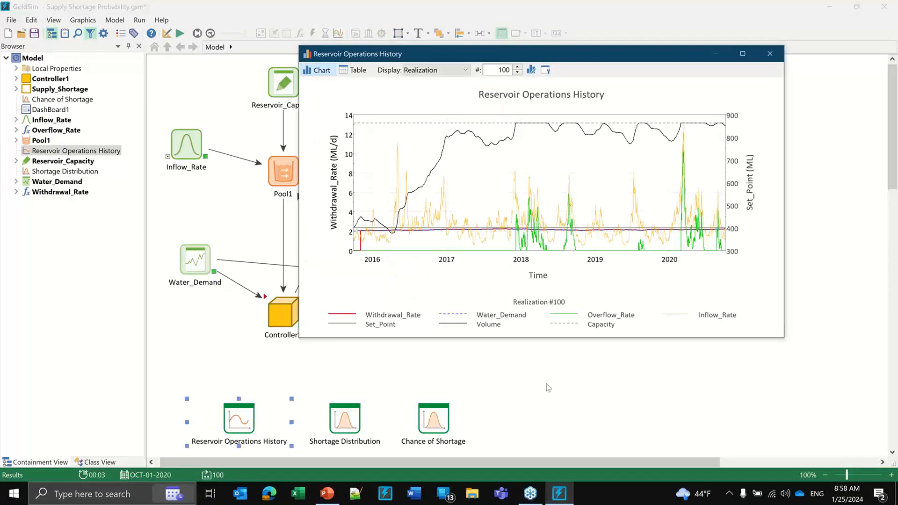
View realizations 99, 98 and 97 in the Reservoir Operations History chart, examining the withdrawal interruptions, and close it
left_click(516, 73)
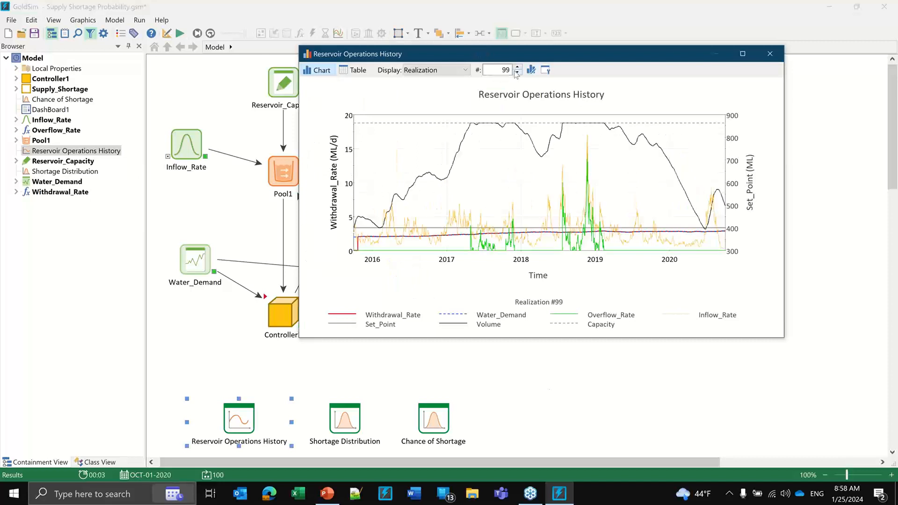
left_click(517, 73)
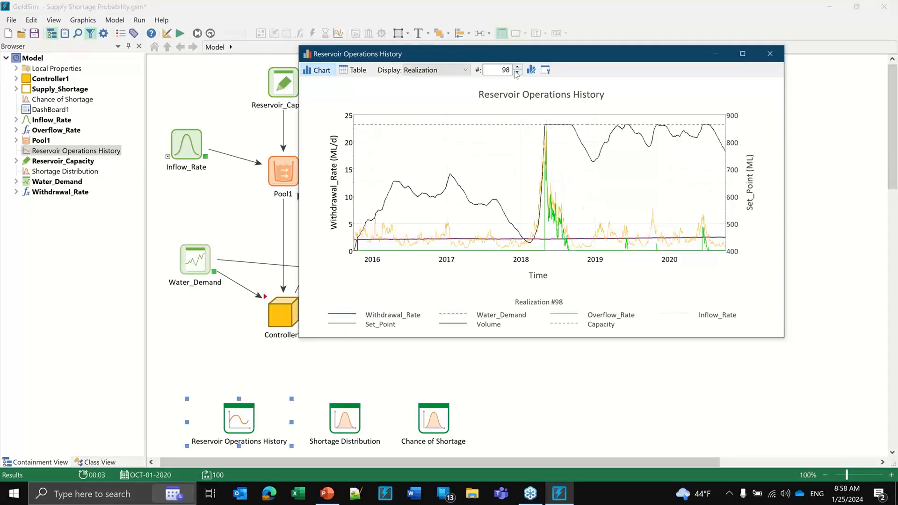
left_click(517, 73)
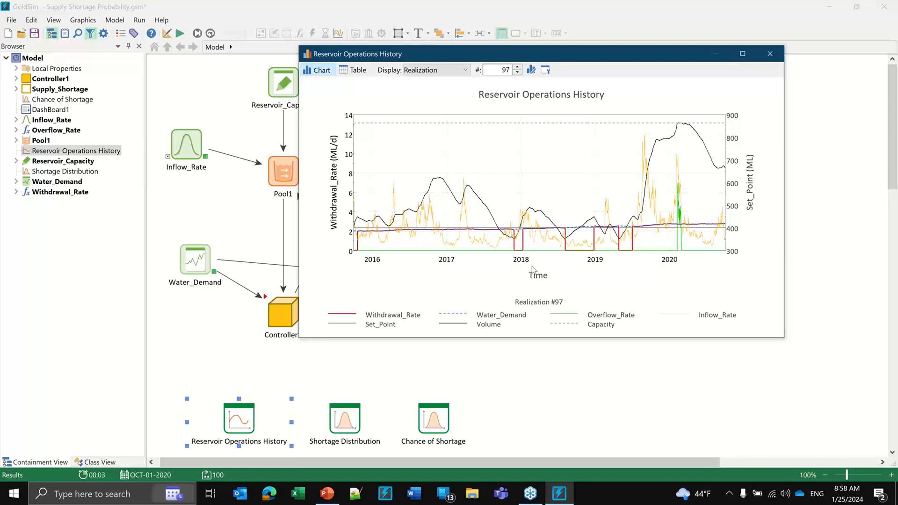
mouse_move(550, 241)
mouse_move(521, 230)
left_click(768, 54)
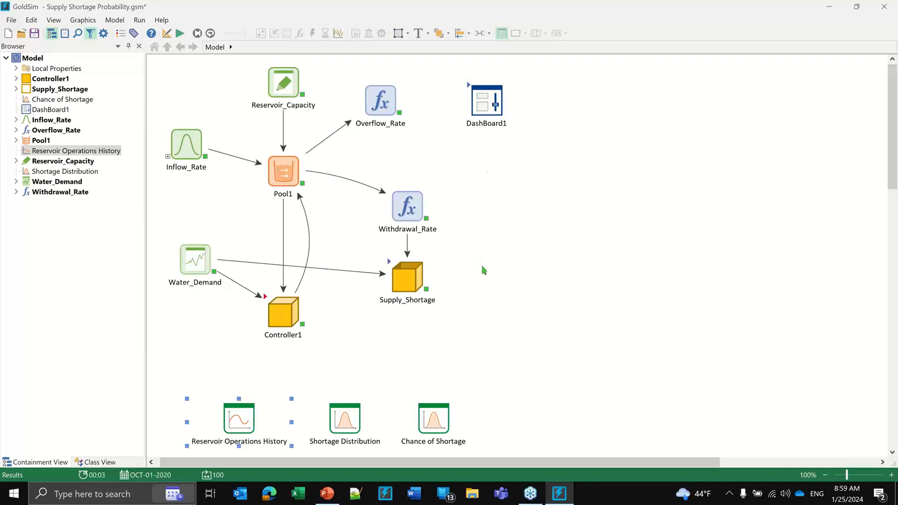
Examine the mean shortage and chance of significant shortfall on DashBoard1 and return to the top-level model
left_click(470, 87)
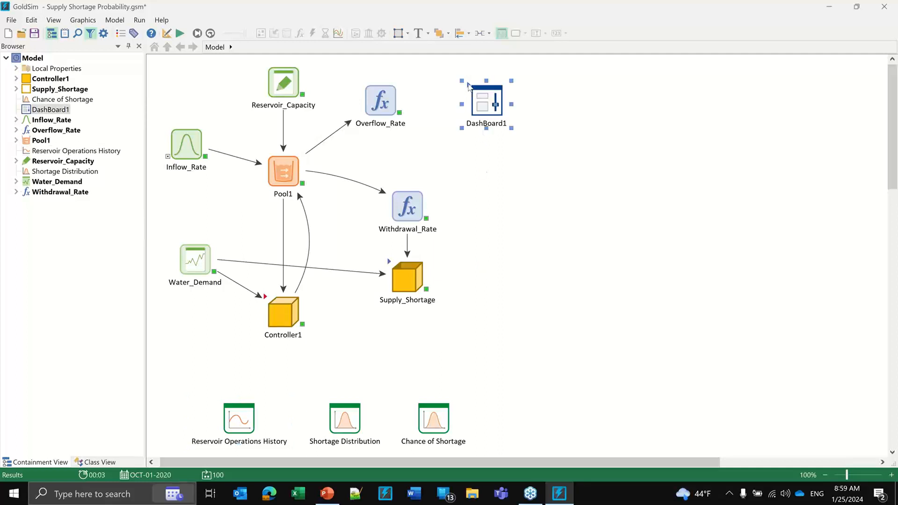
double_click(469, 87)
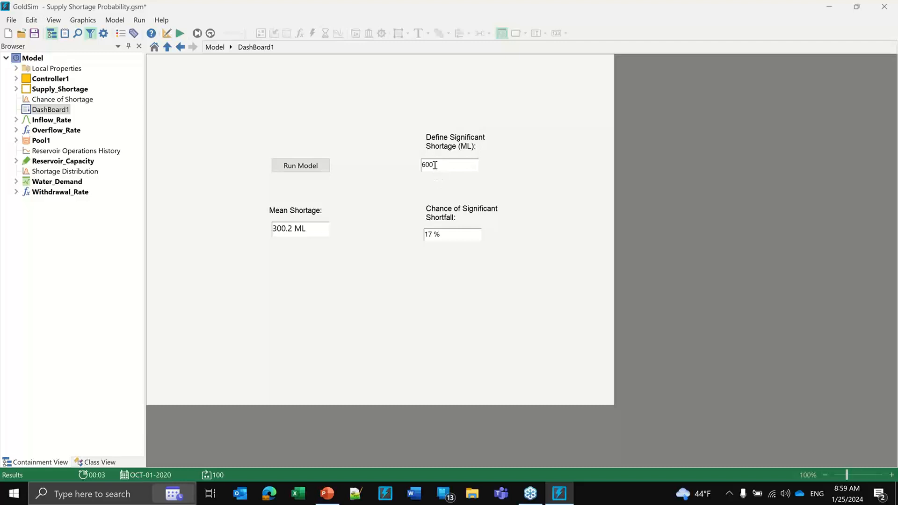
mouse_move(435, 240)
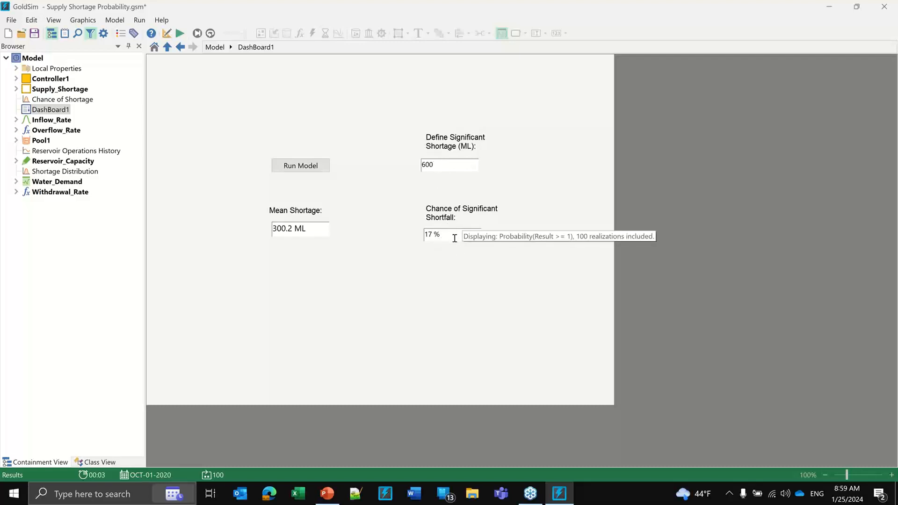
left_click(211, 48)
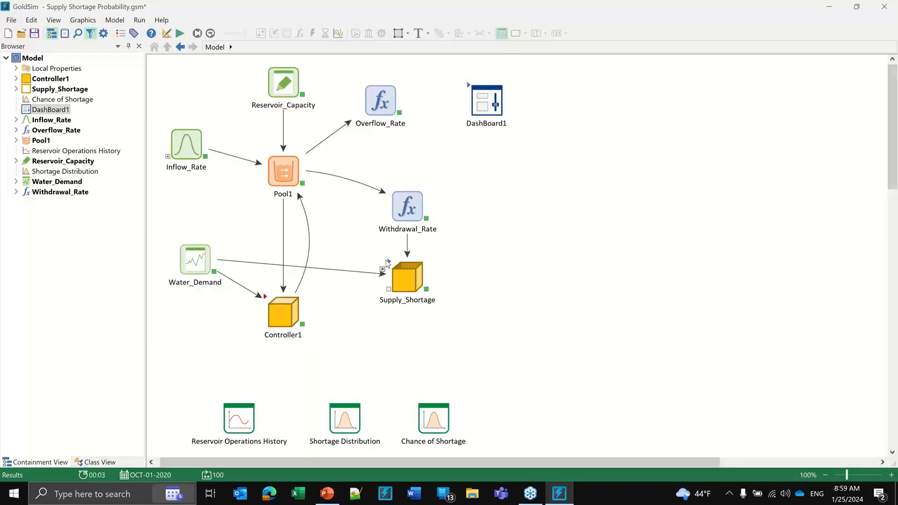
Return to edit mode and inspect the rate of change of the Shortfall_Integrated integrator inside the Supply_Shortage container
key("F4")
key("Return")
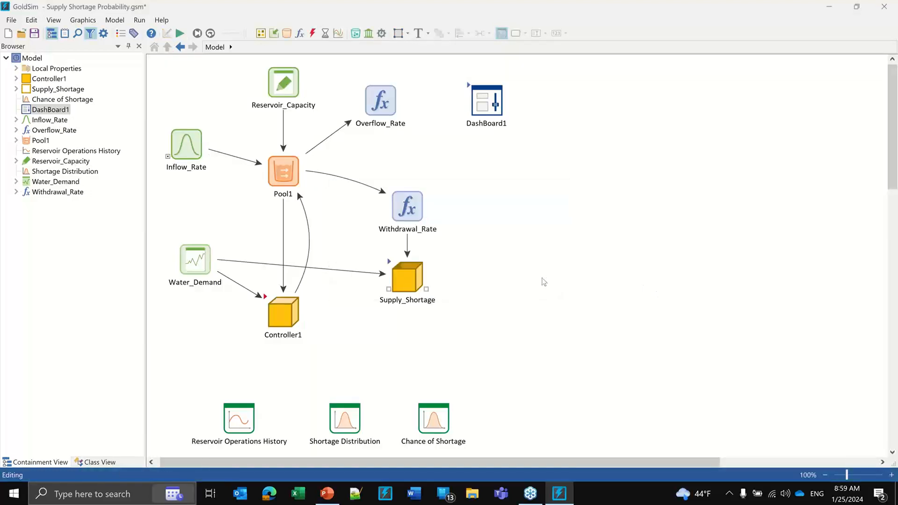
double_click(393, 273)
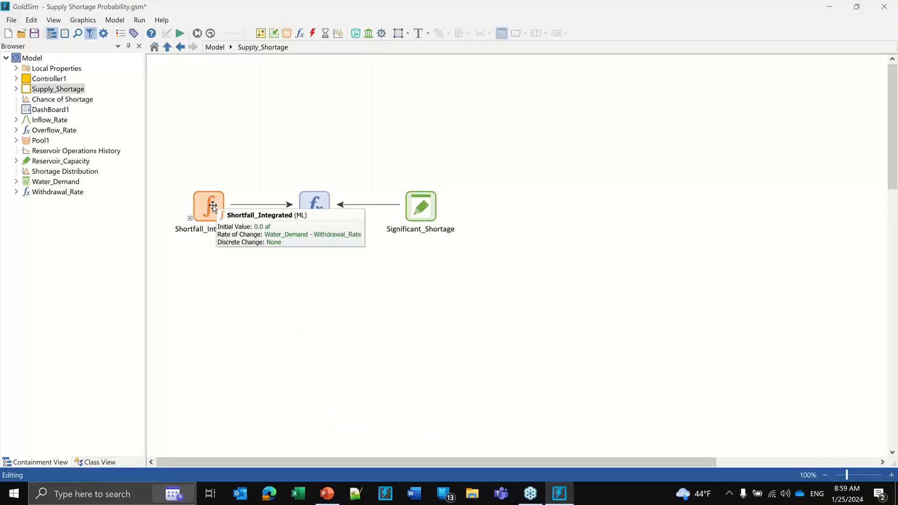
mouse_move(213, 205)
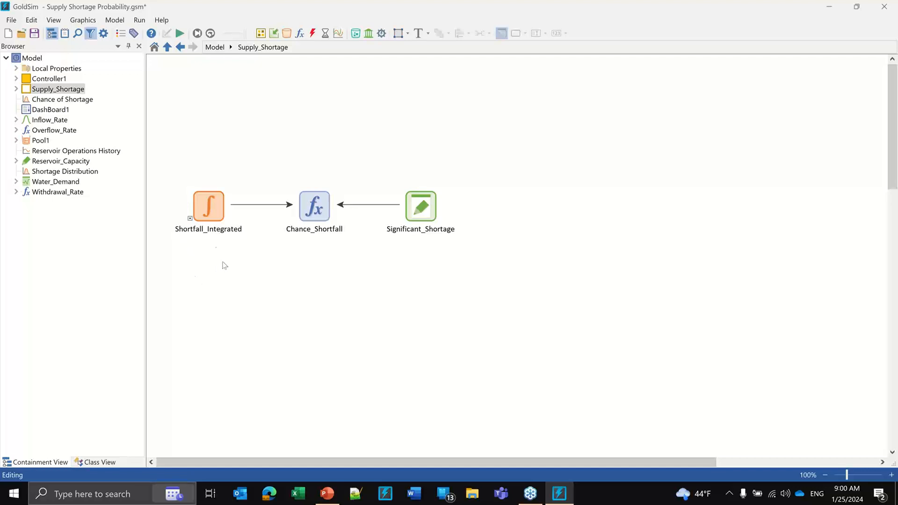
double_click(210, 210)
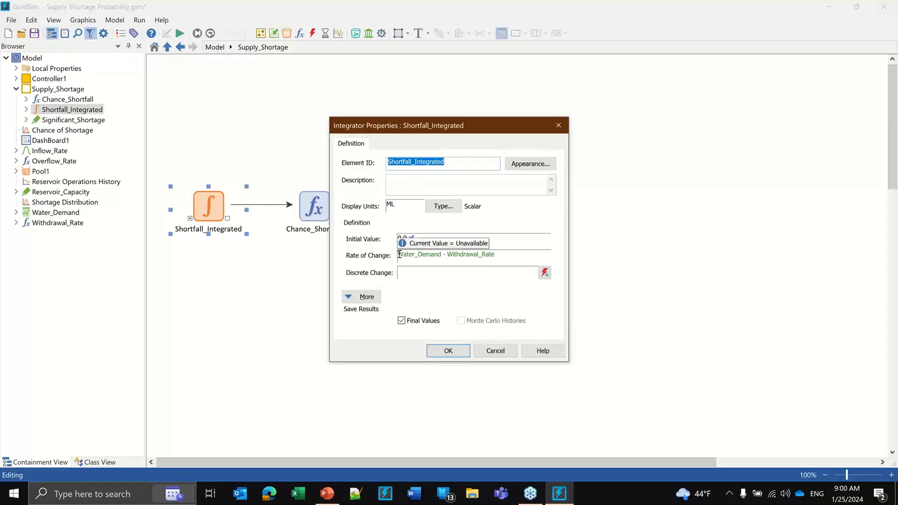
left_click_drag(399, 253, 441, 254)
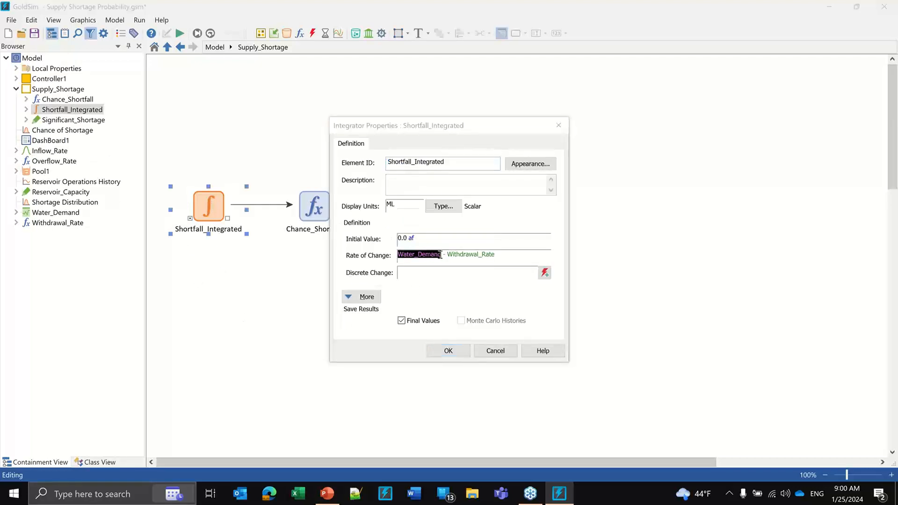
left_click_drag(496, 255, 448, 257)
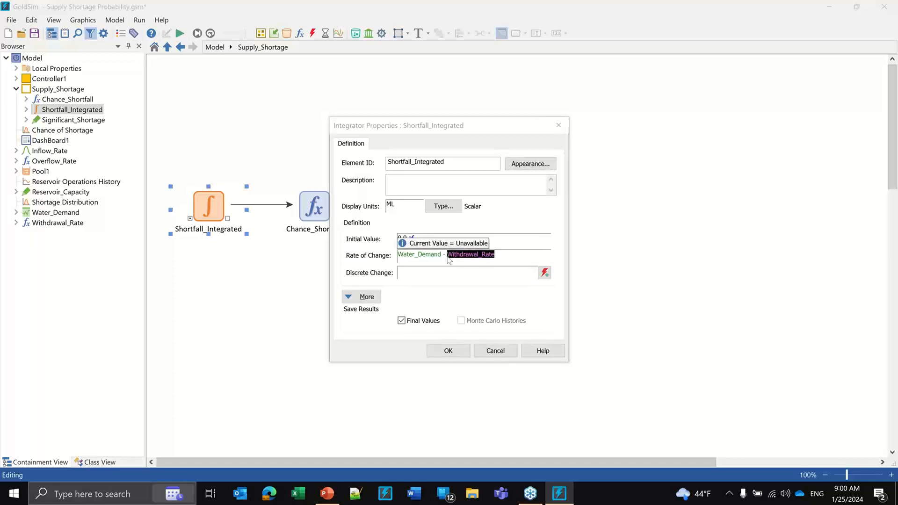
left_click(448, 351)
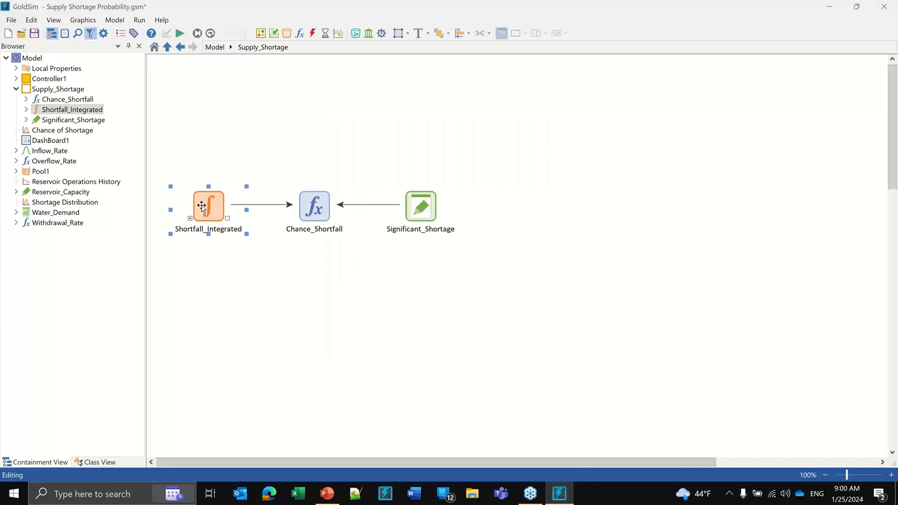
Examine the Significant_Shortage input and the equation of the Chance_Shortfall expression
left_click(528, 230)
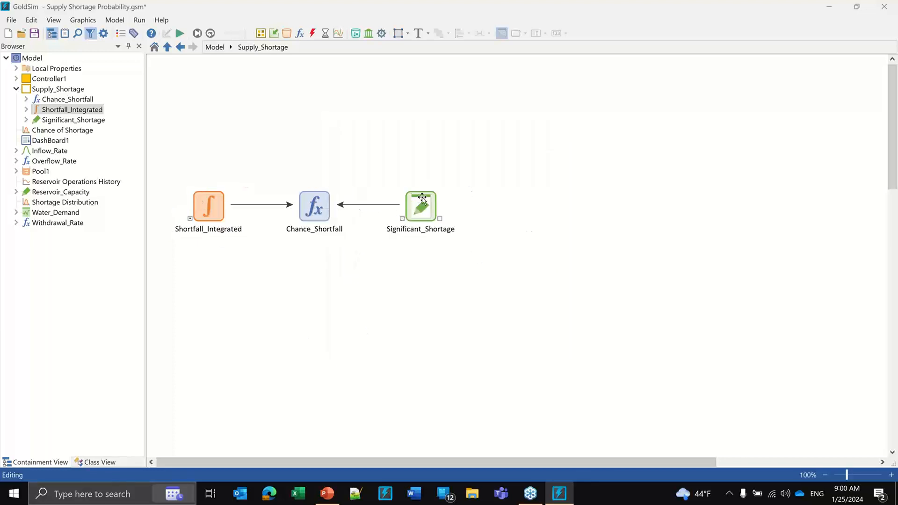
mouse_move(422, 198)
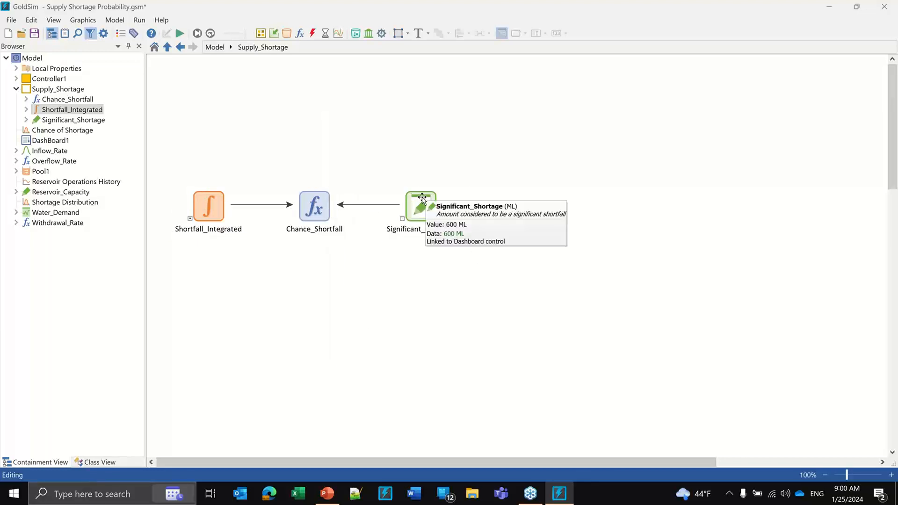
double_click(314, 206)
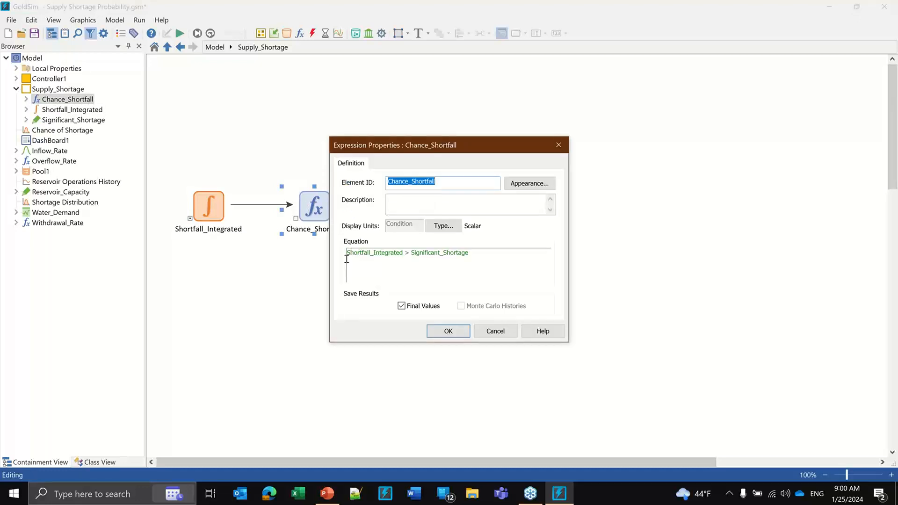
mouse_move(350, 253)
left_click(448, 332)
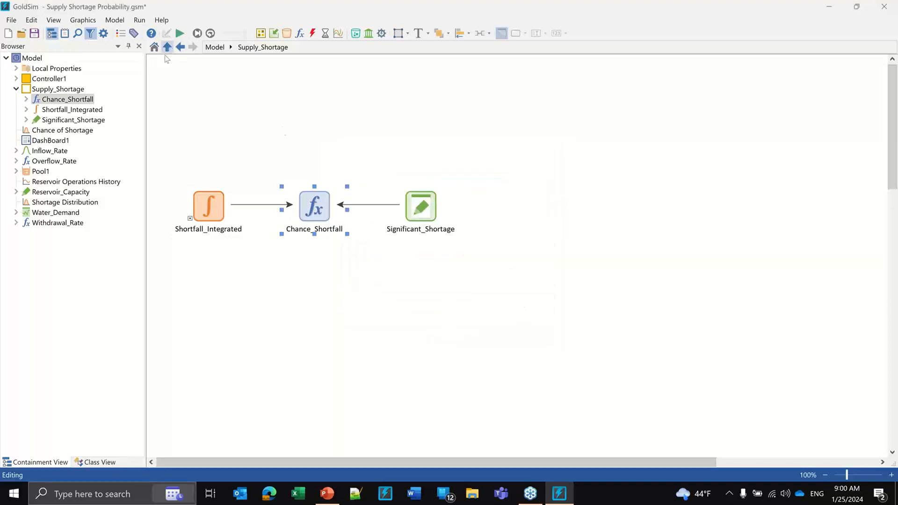
Return from the Supply_Shortage container to the top-level model and open DashBoard1 in edit mode
mouse_move(312, 201)
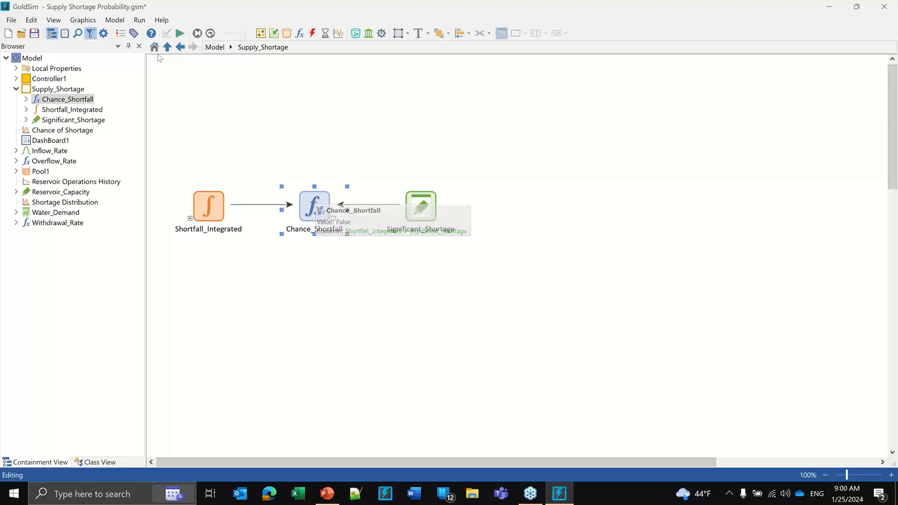
left_click(276, 124)
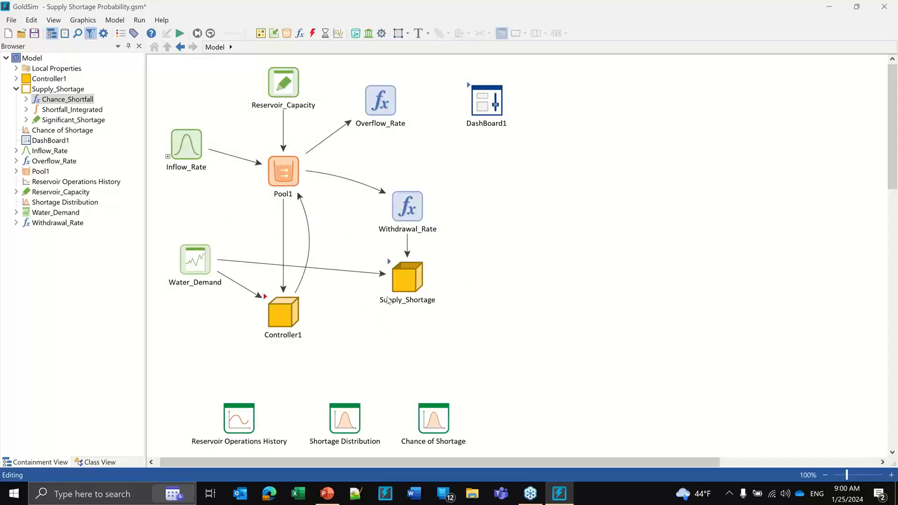
left_click(389, 264)
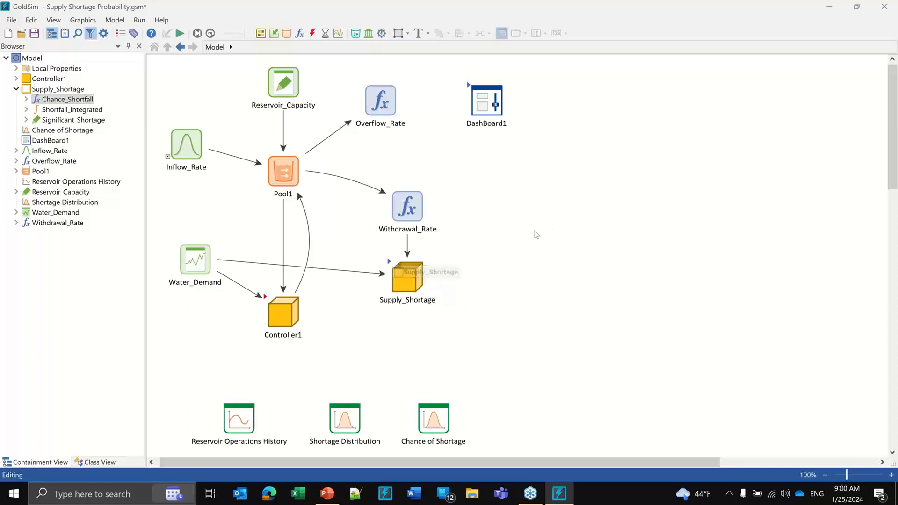
left_click(471, 91)
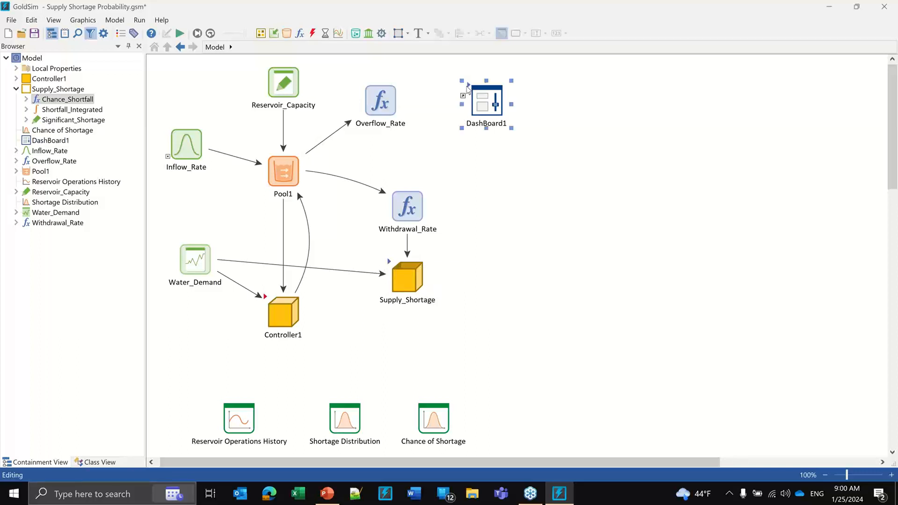
double_click(468, 89)
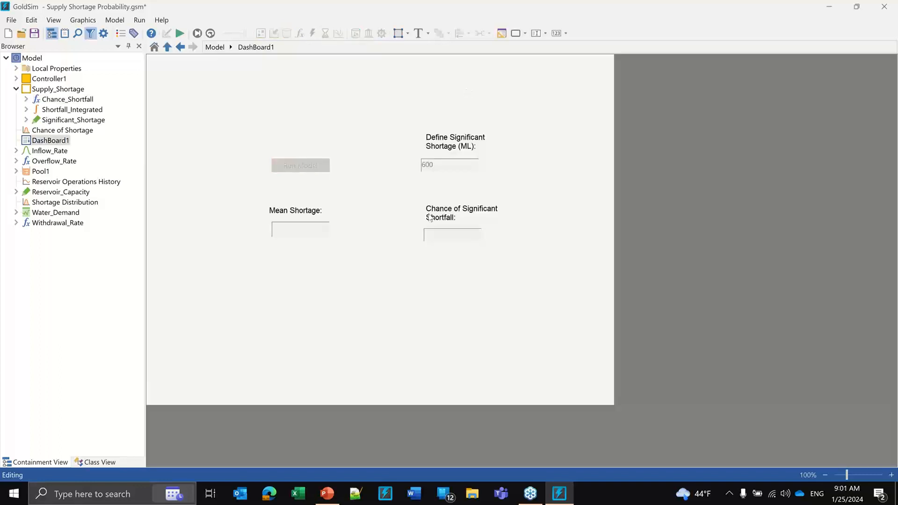
Inspect the Chance of Significant Shortfall result display and its Monte Carlo result options, keeping Probability(Result >= 1)
double_click(464, 239)
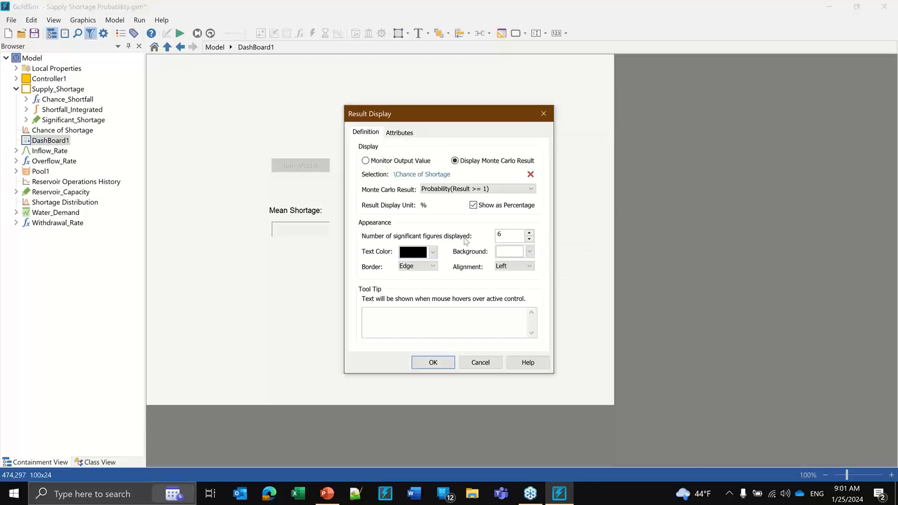
left_click(472, 364)
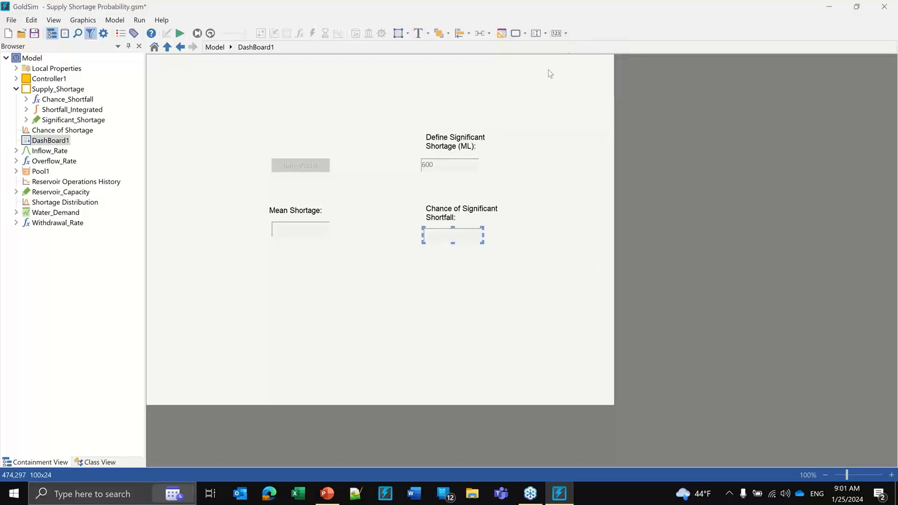
double_click(444, 239)
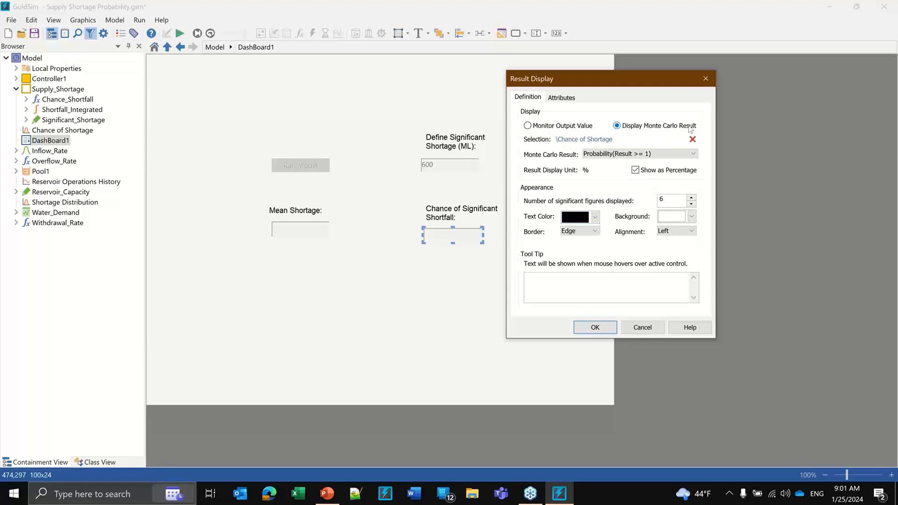
left_click(599, 155)
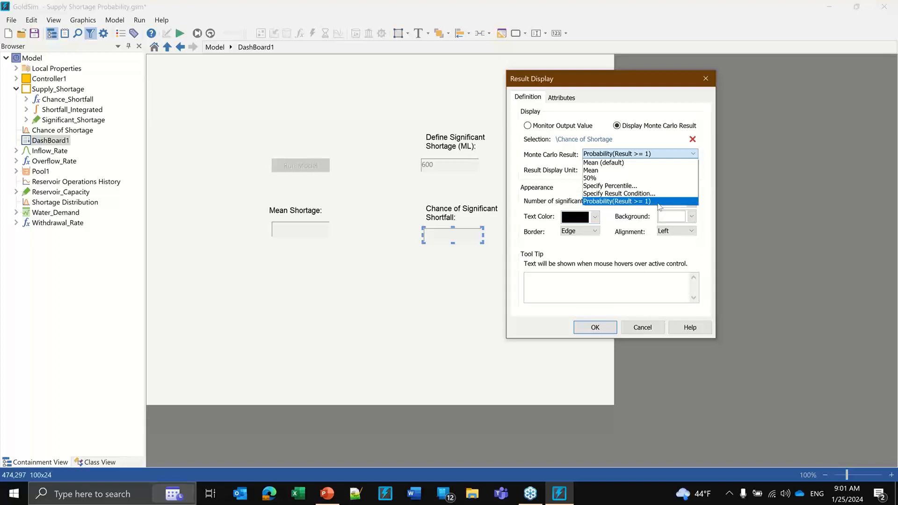
left_click(659, 202)
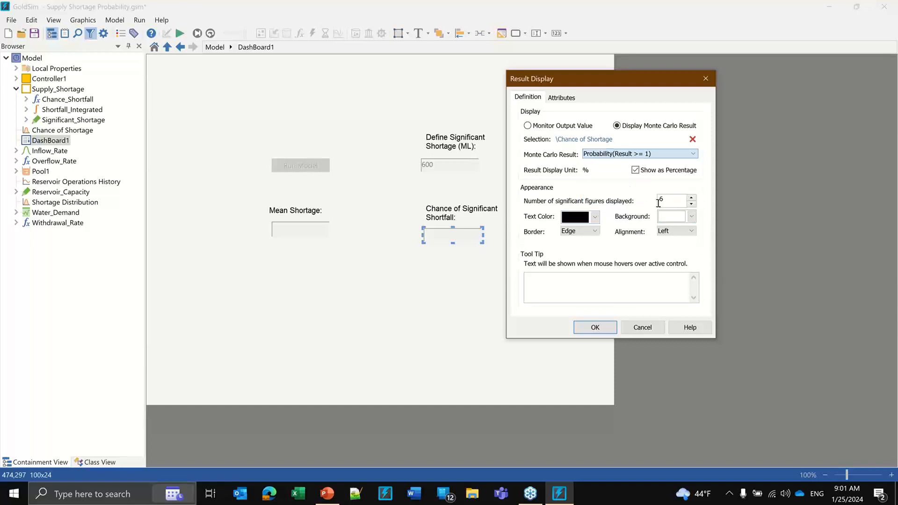
left_click(600, 333)
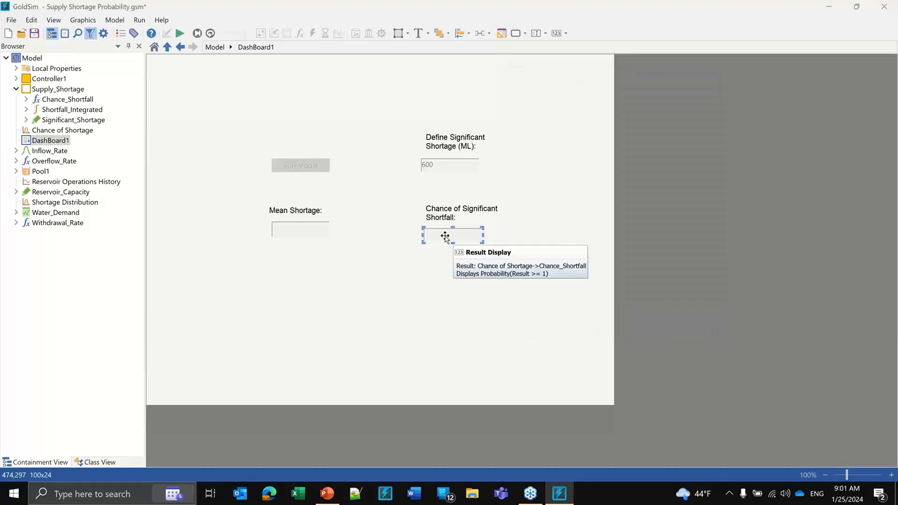
Inspect the Mean Shortage display's Monte Carlo result options and its Shortage Distribution selection, then close its properties without changes
double_click(281, 220)
left_click_drag(434, 117, 588, 96)
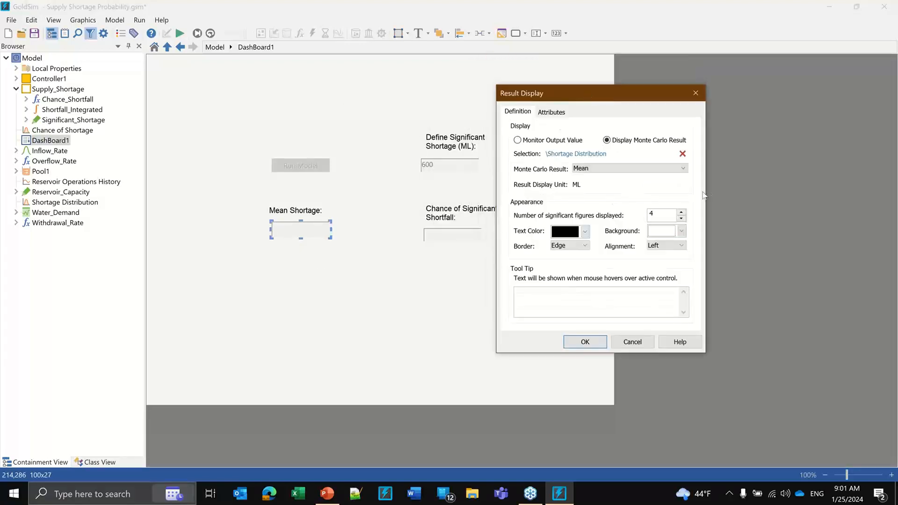
left_click(606, 169)
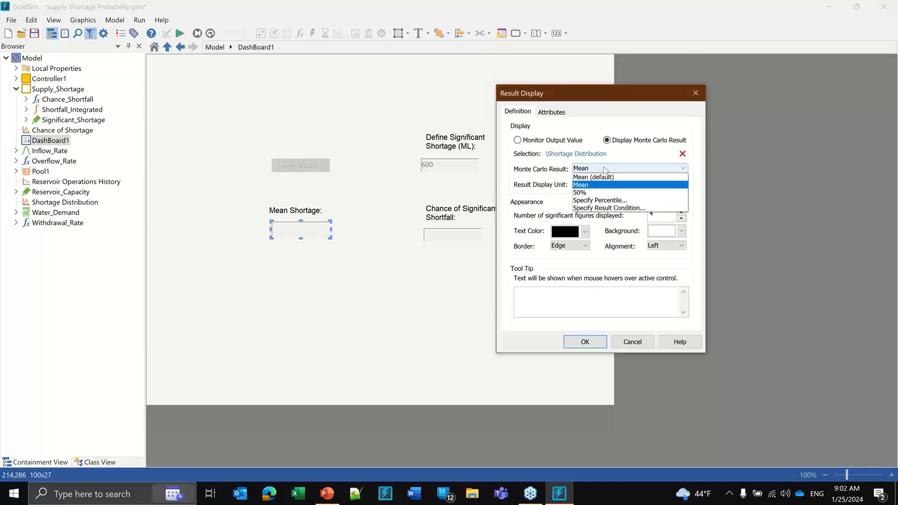
left_click(591, 160)
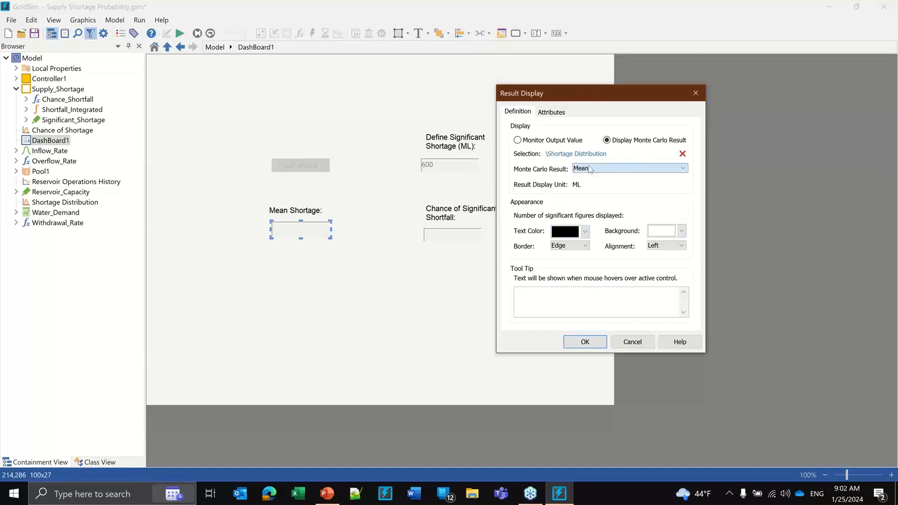
left_click(591, 157)
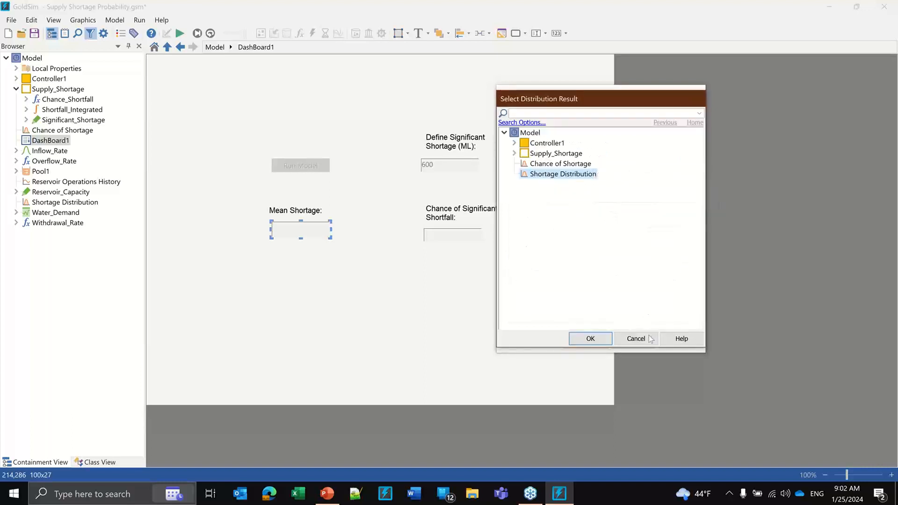
left_click(590, 339)
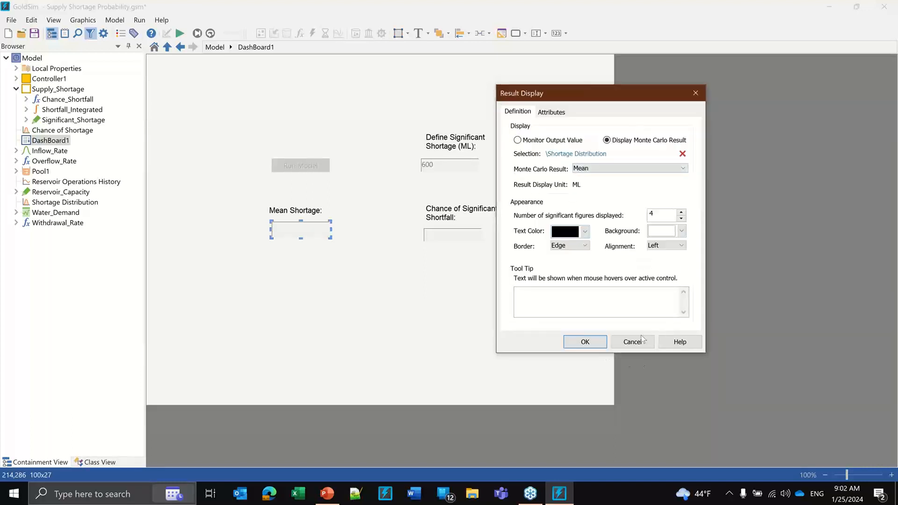
left_click(642, 339)
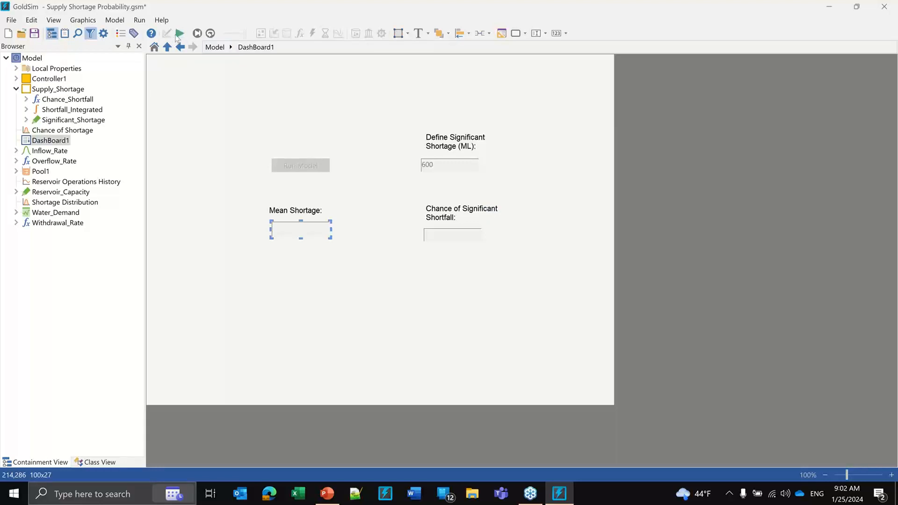
Run the simulation, then look inside the Supply_Shortage container and return to the top-level model
left_click(179, 33)
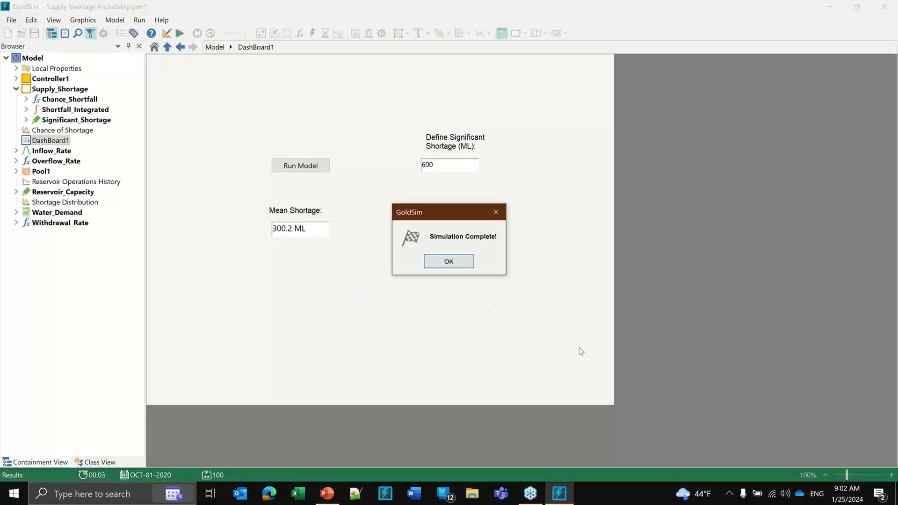
left_click(448, 262)
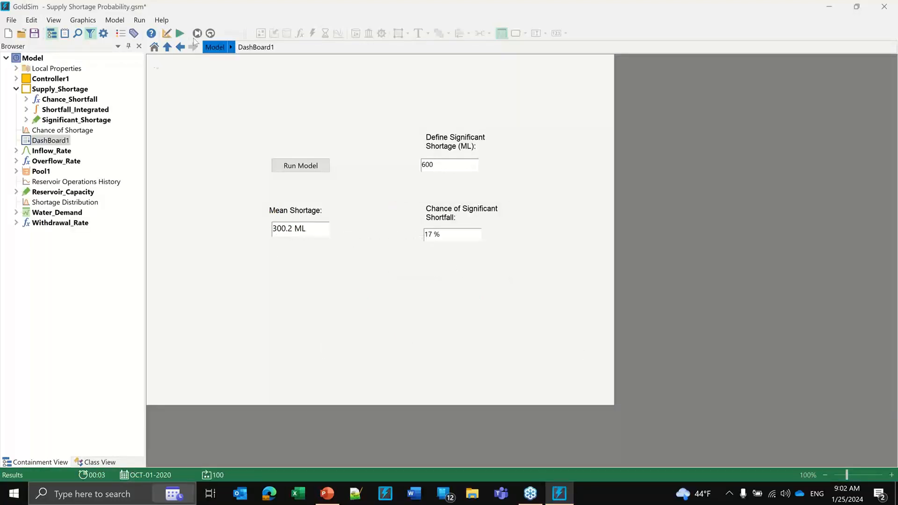
left_click(167, 47)
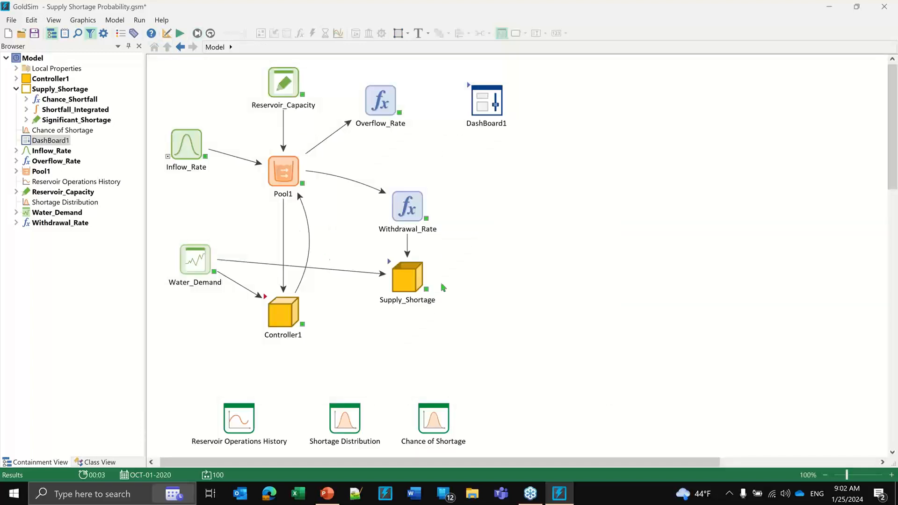
double_click(393, 274)
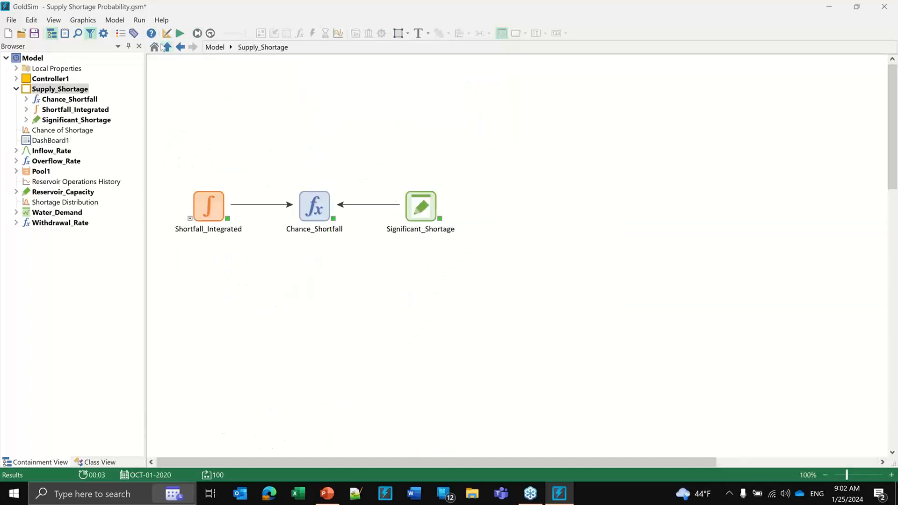
left_click(168, 47)
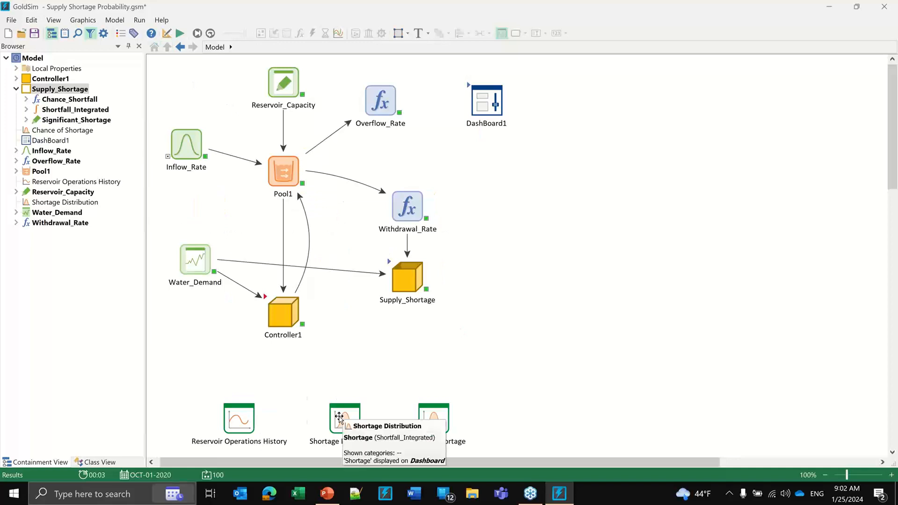
Examine the percentiles and statistics of the Shortage Distribution result in PDF view and close it
double_click(339, 416)
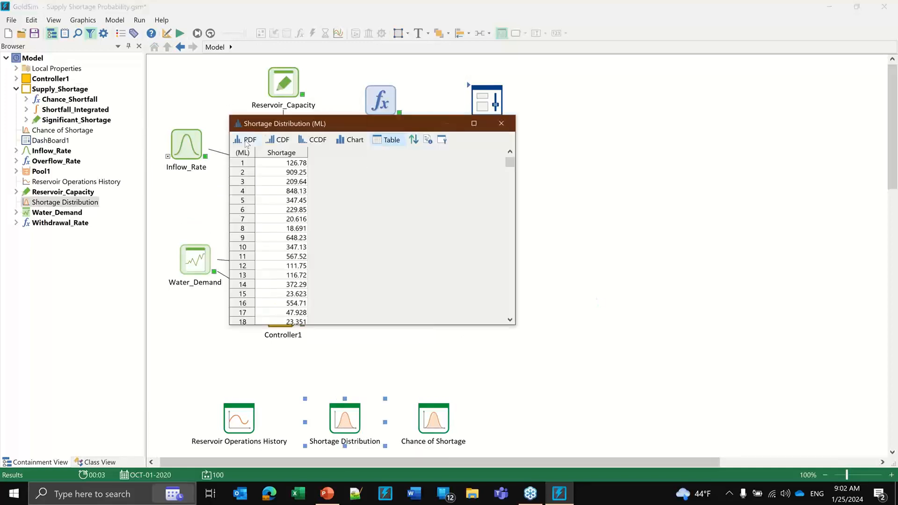
left_click(246, 140)
left_click_drag(463, 113, 446, 73)
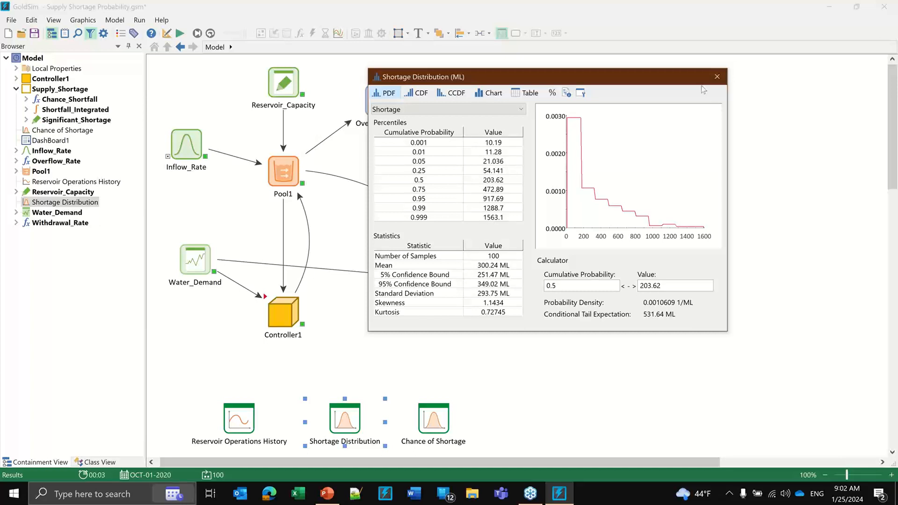
left_click(717, 76)
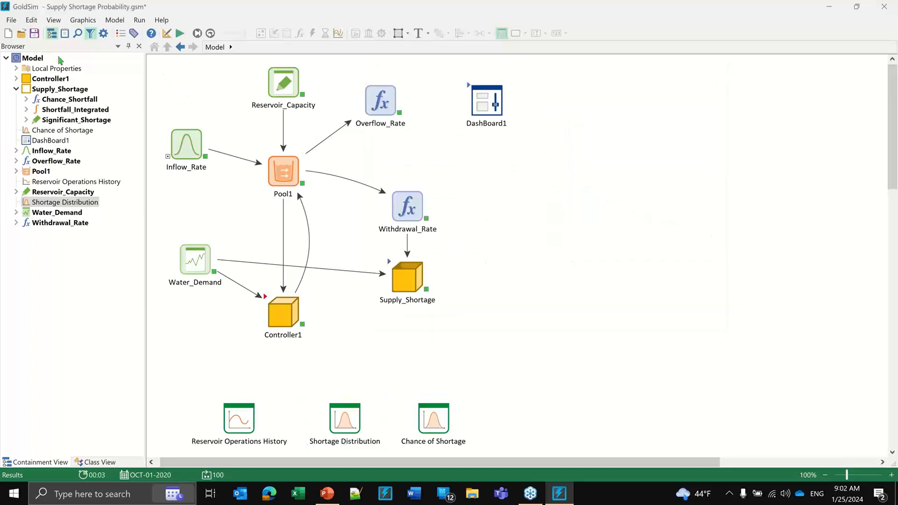
Open the model file Time Shift Using Year_Realization.gsm from the Monte Carlo folder
left_click(13, 20)
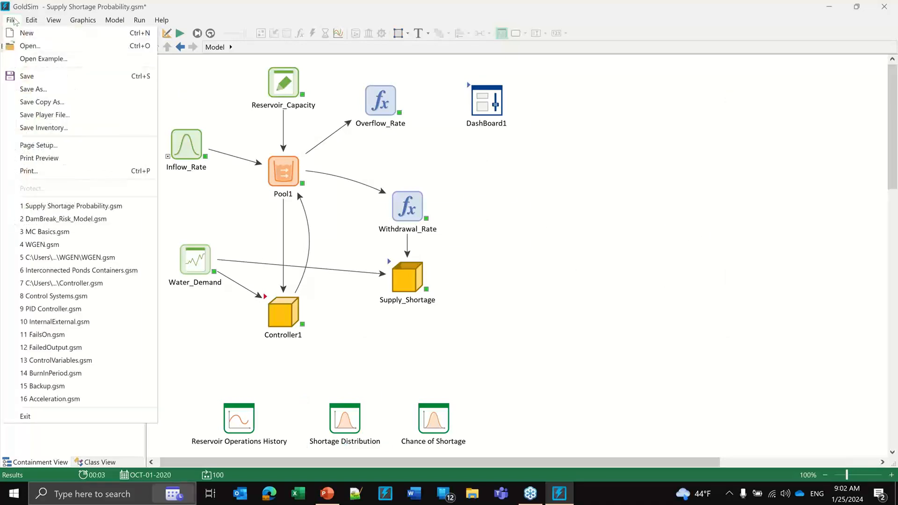
left_click(29, 46)
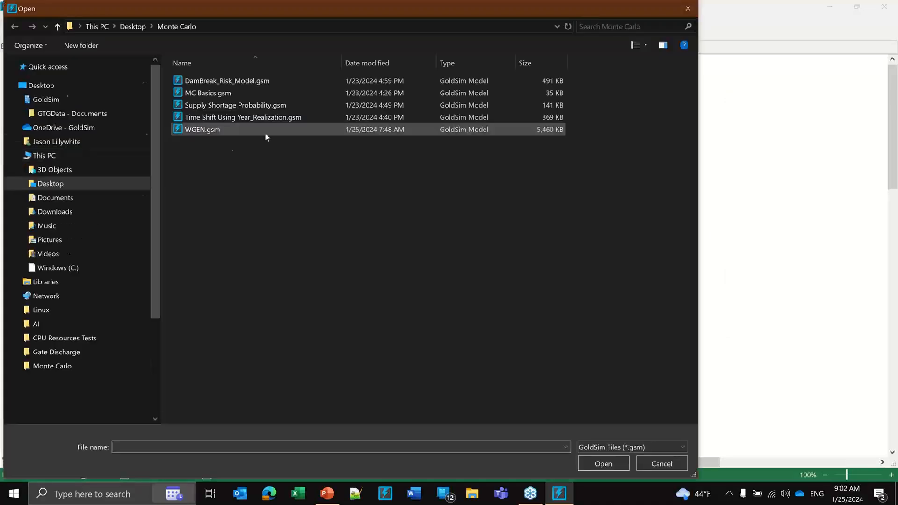
left_click(202, 116)
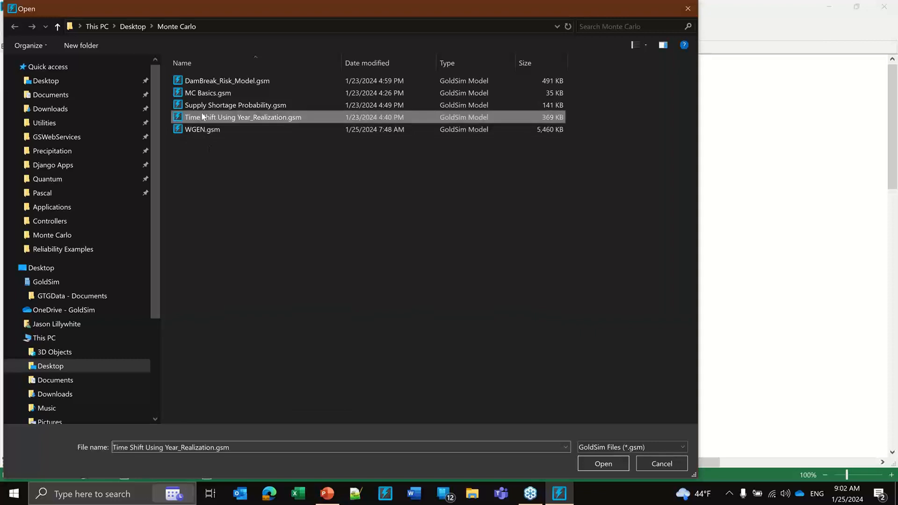
double_click(202, 116)
left_click(458, 270)
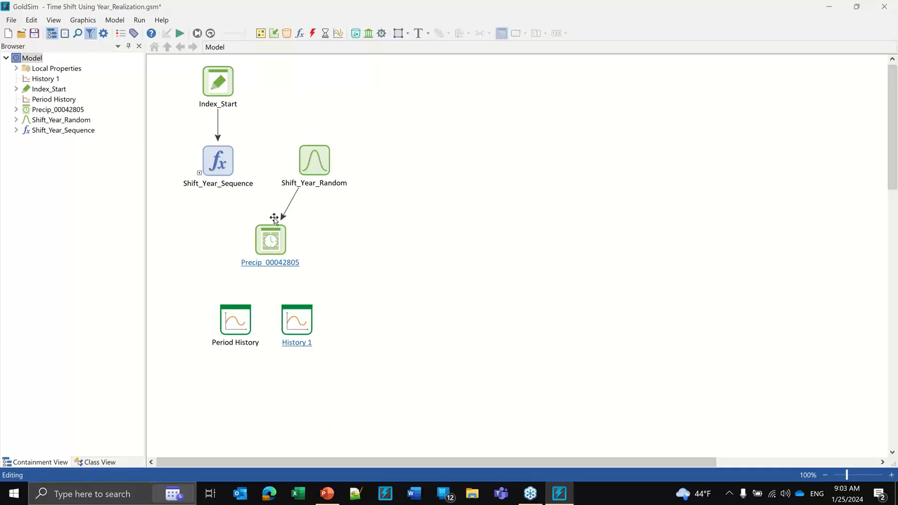
Inspect the time shifting settings of the Precip_00042805 time series, including its data start year, and close them without changes
double_click(269, 237)
left_click_drag(437, 101, 458, 27)
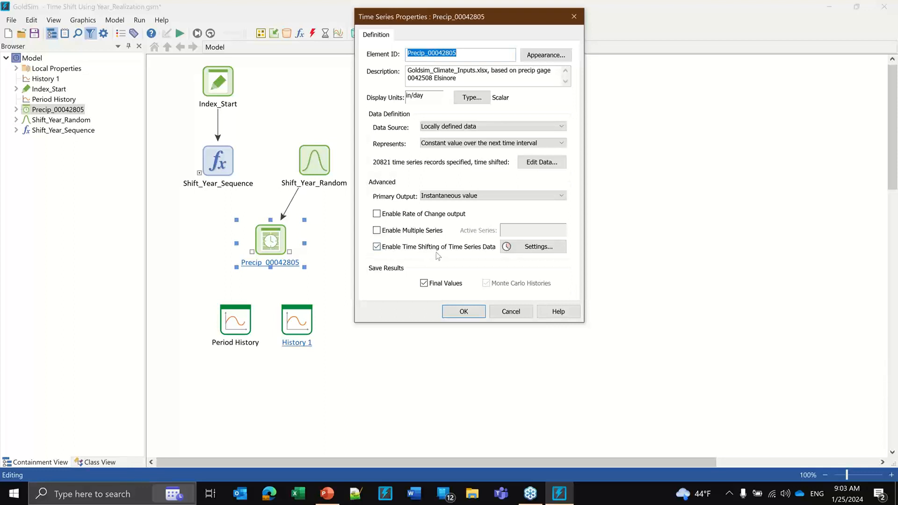
left_click(517, 248)
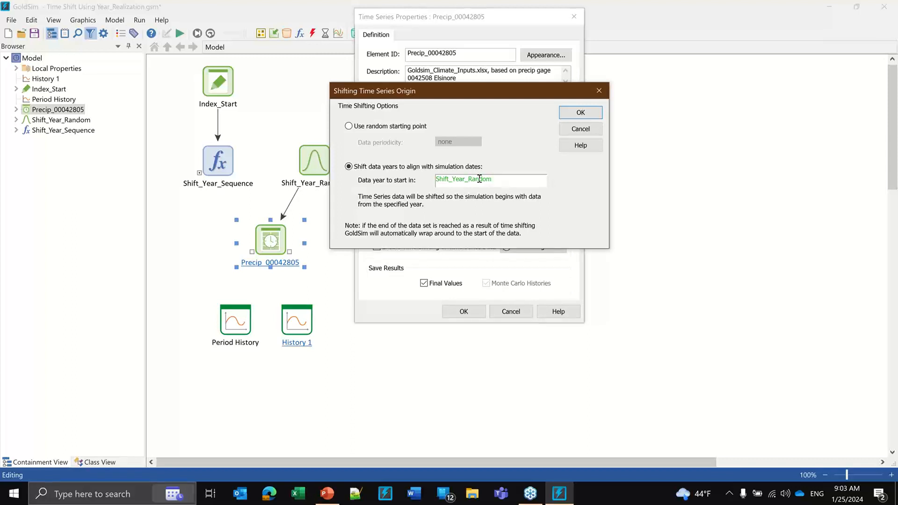
left_click(579, 130)
left_click(510, 311)
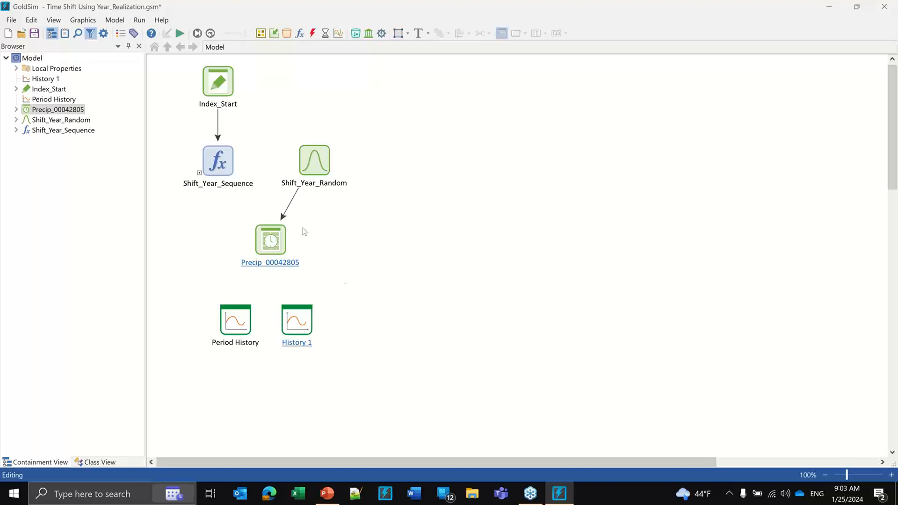
Run the time shift model and open the History 1 result chart of the precipitation series
left_click(180, 33)
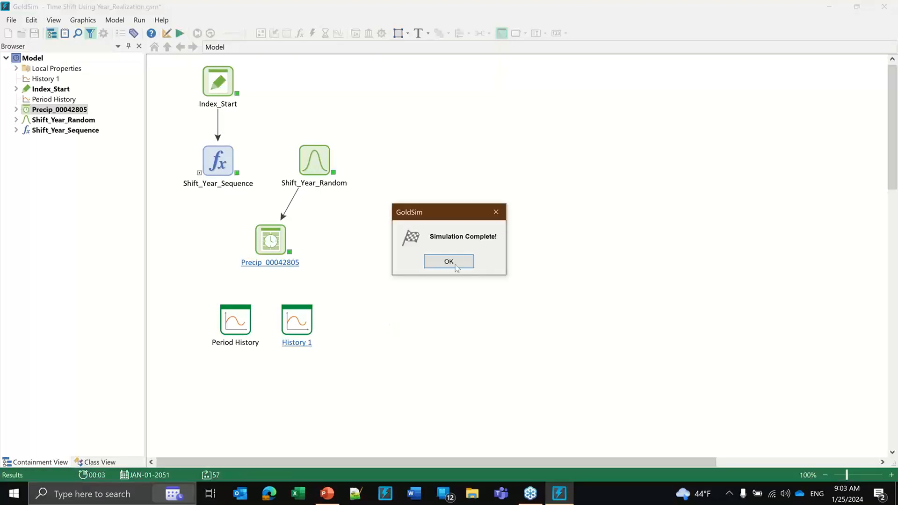
left_click(451, 261)
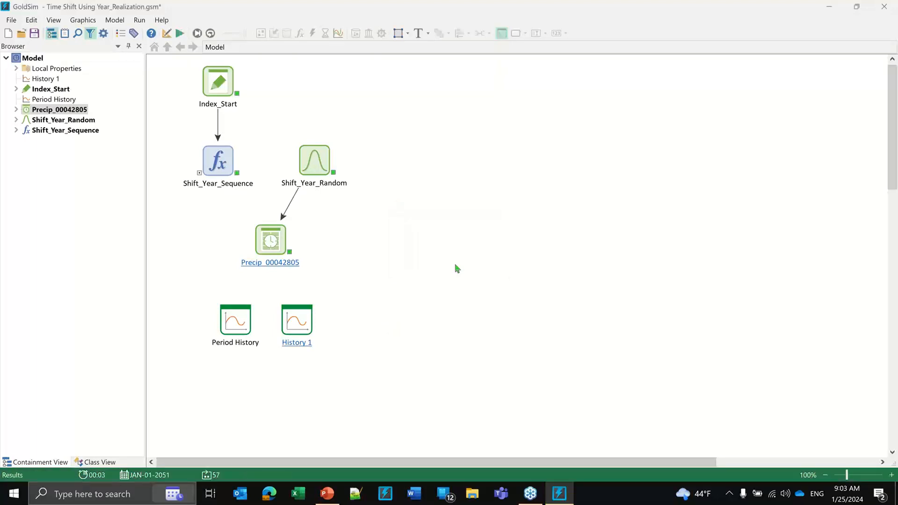
left_click(299, 312)
double_click(300, 313)
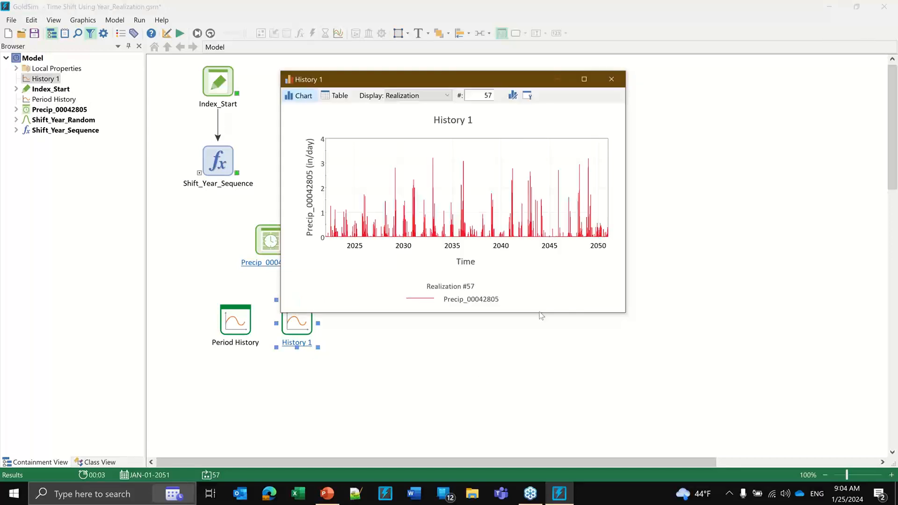
View the History 1 chart for all realizations, return to single realizations down to number 55, and close the chart
left_click(402, 95)
left_click(415, 114)
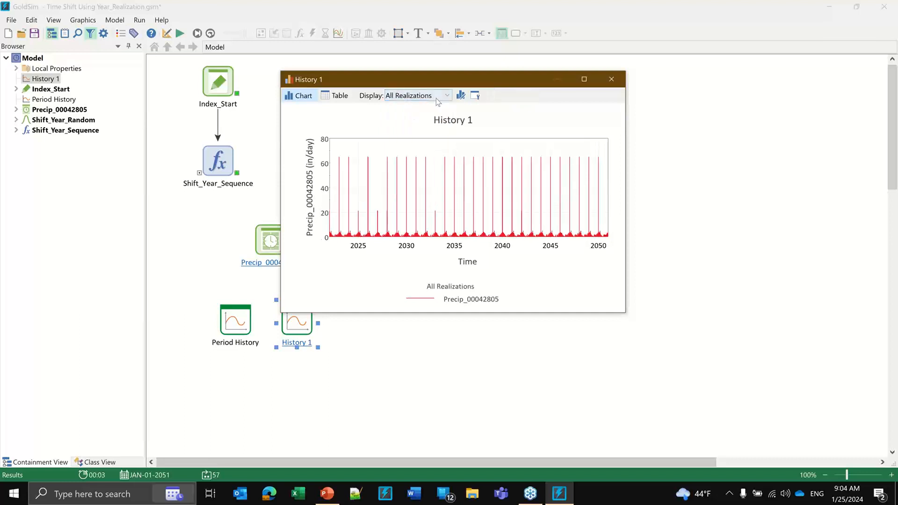
left_click(408, 93)
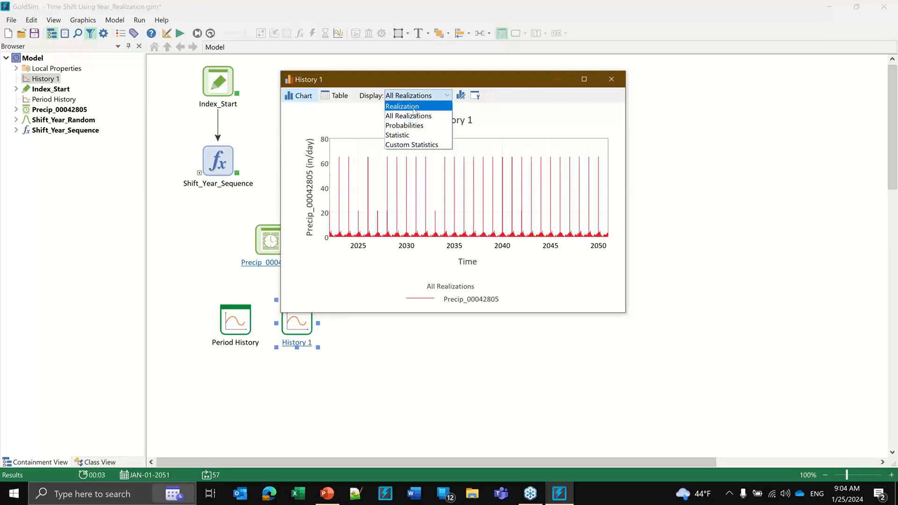
left_click(403, 106)
left_click(500, 98)
left_click(499, 98)
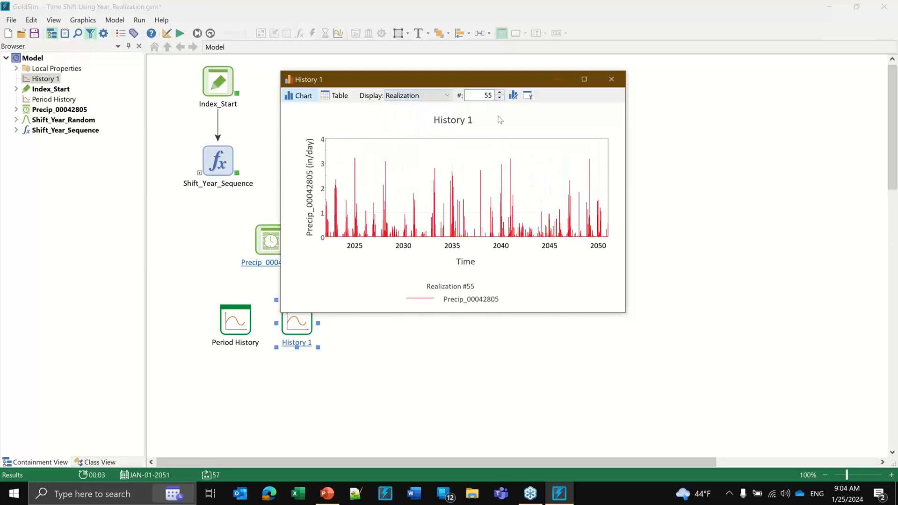
left_click(611, 79)
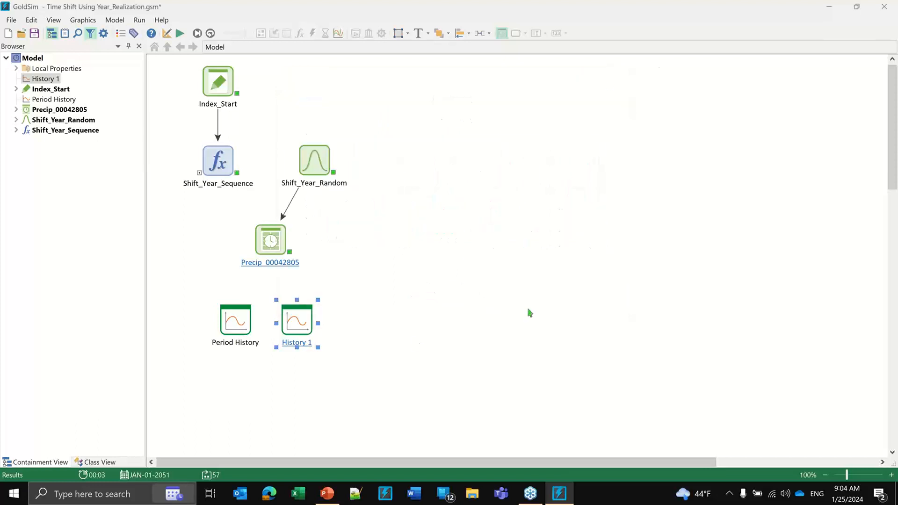
Open the model file WGEN.gsm from the Monte Carlo folder without saving the current model
left_click(529, 313)
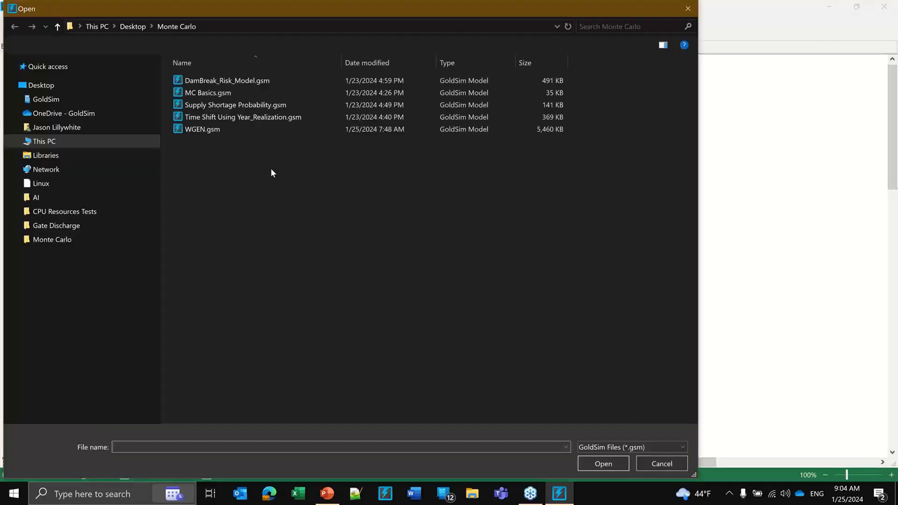
double_click(192, 130)
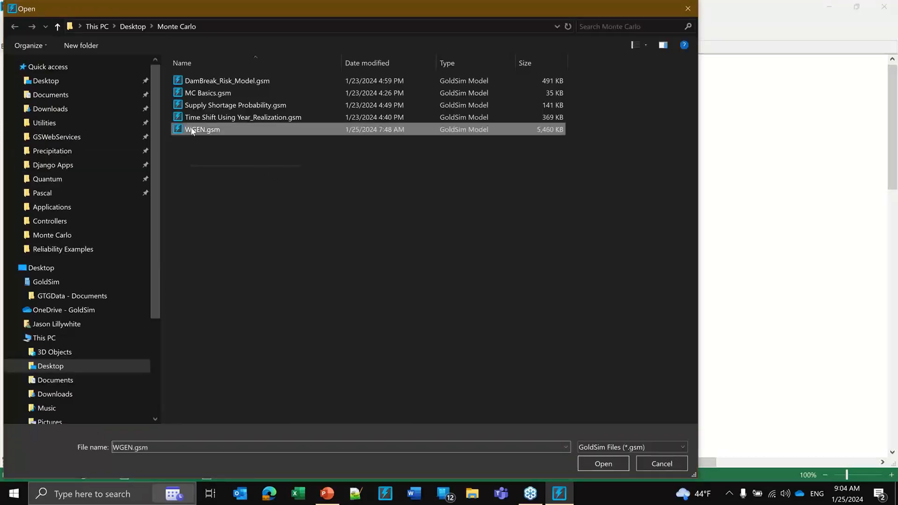
left_click(473, 270)
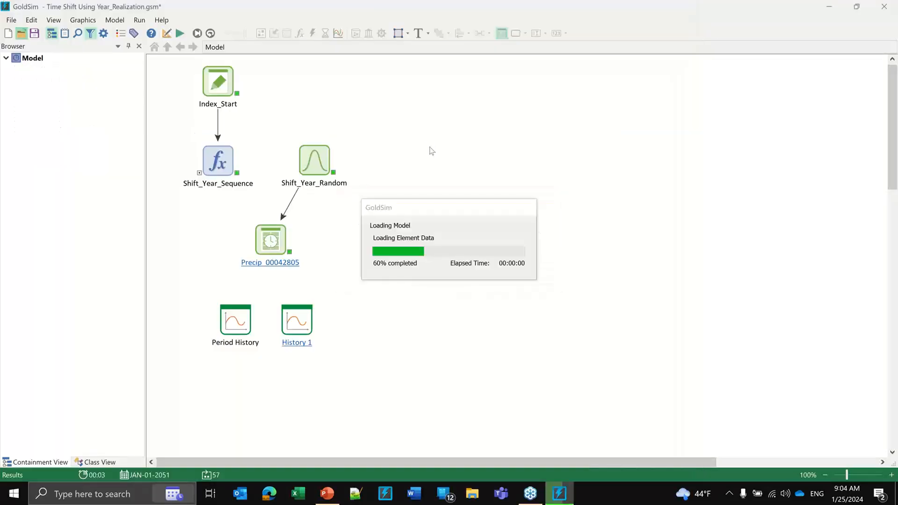
left_click(539, 277)
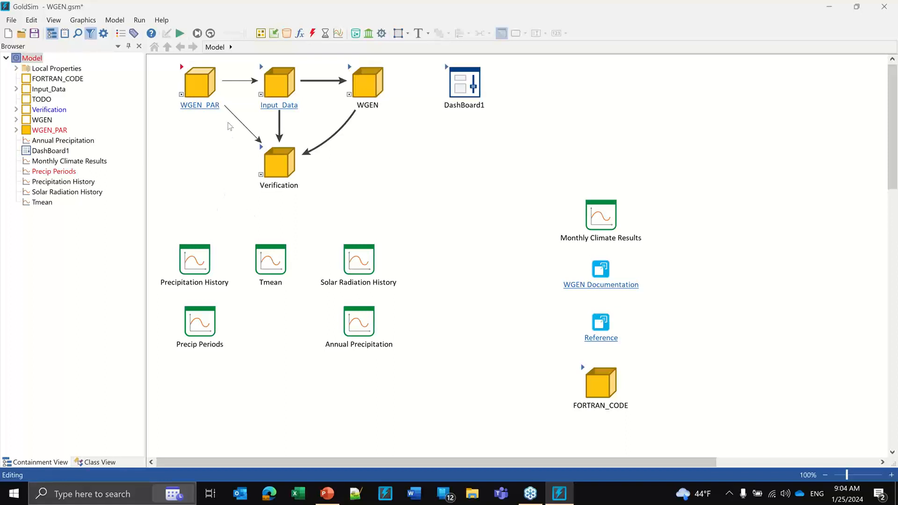
Run the WGEN simulation and acknowledge its completion
mouse_move(193, 85)
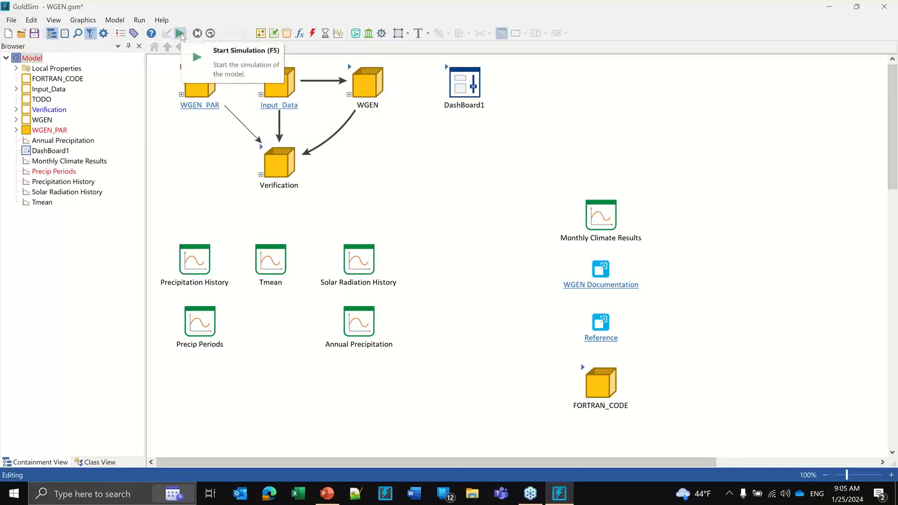
key("F5")
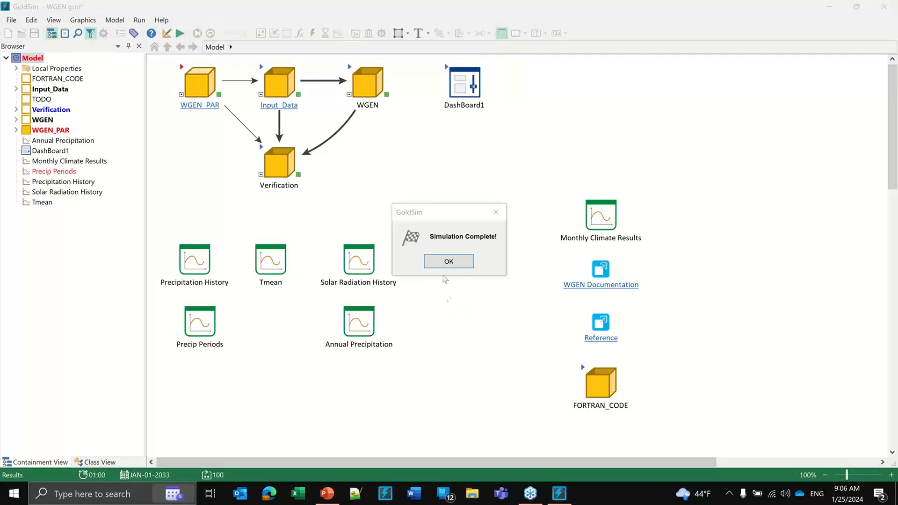
left_click(448, 261)
Open the Precipitation History chart, browse its daily precipitation realizations down to number 92, and close it
double_click(194, 260)
left_click(420, 106)
left_click(419, 105)
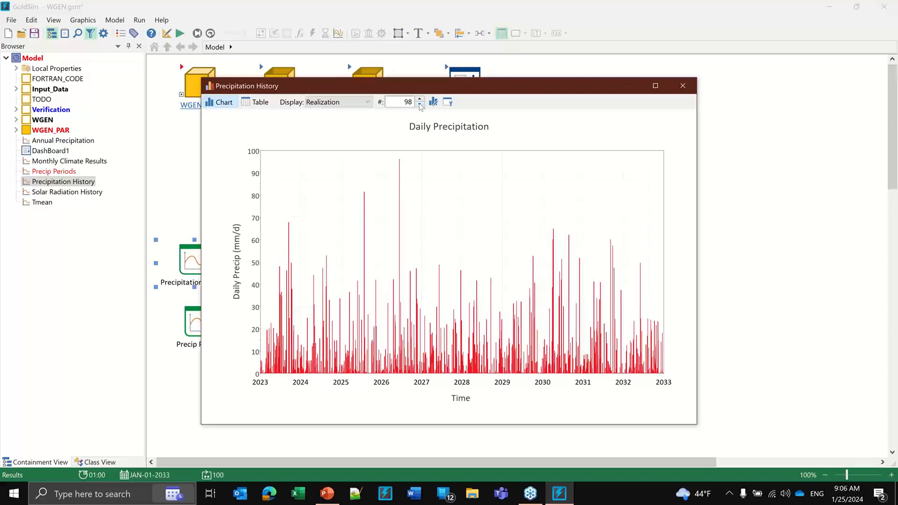
left_click(419, 105)
left_click(419, 105)
left_click(420, 105)
left_click(420, 105)
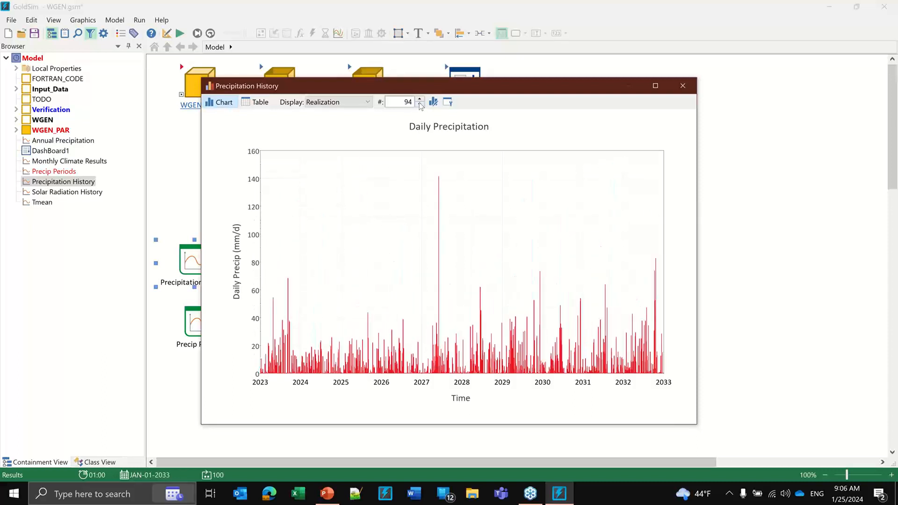
left_click(420, 105)
left_click(420, 106)
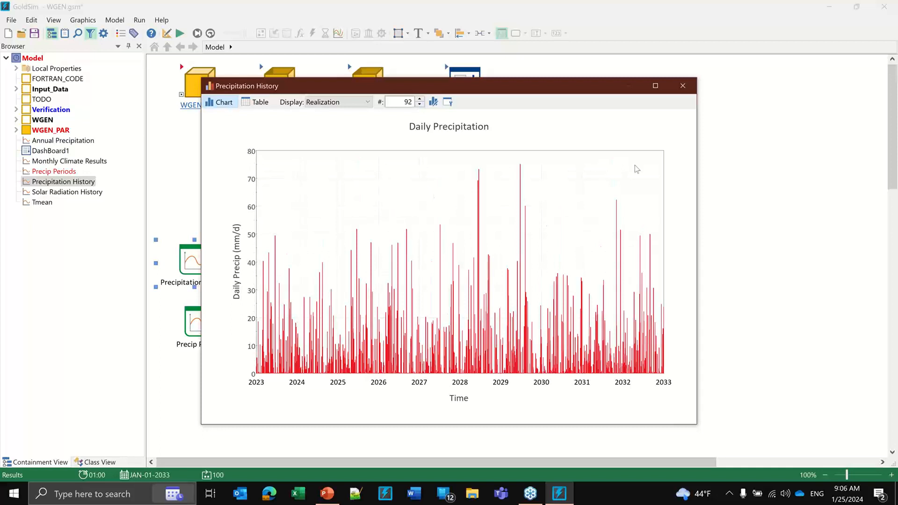
left_click_drag(564, 89, 642, 39)
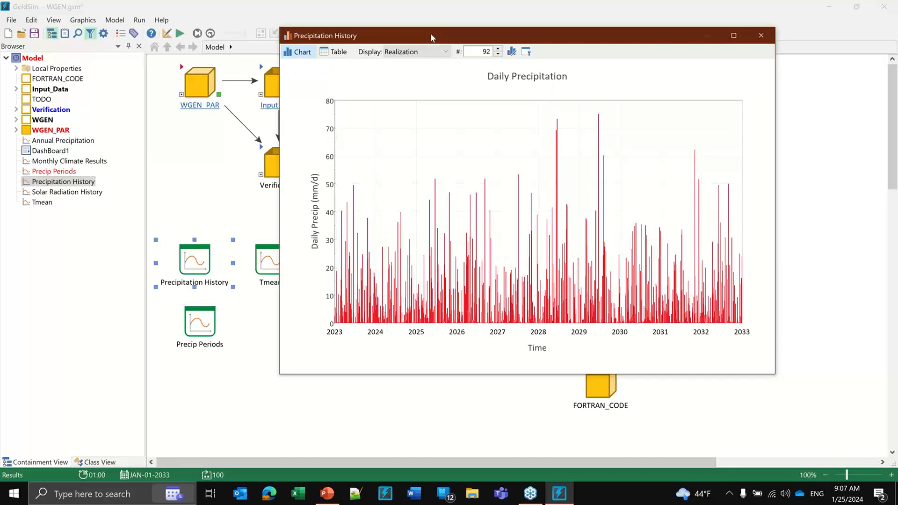
left_click_drag(431, 34, 450, 43)
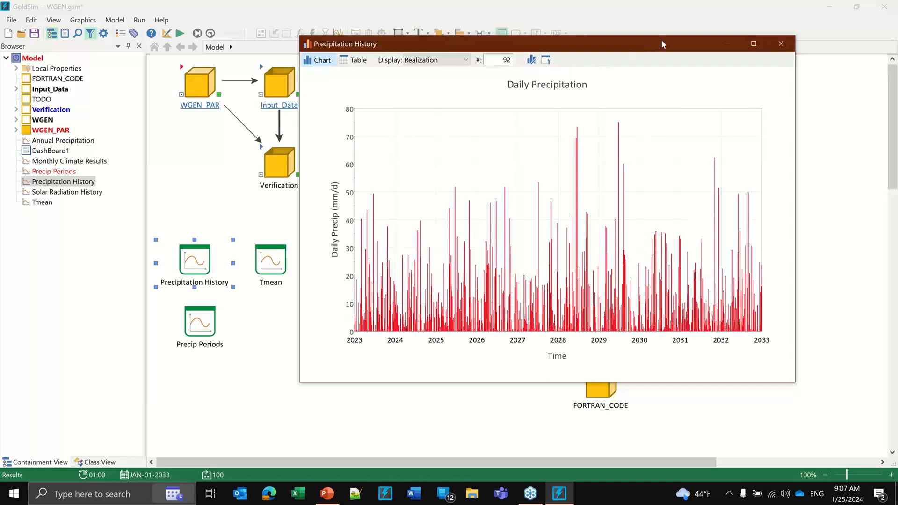
left_click(778, 43)
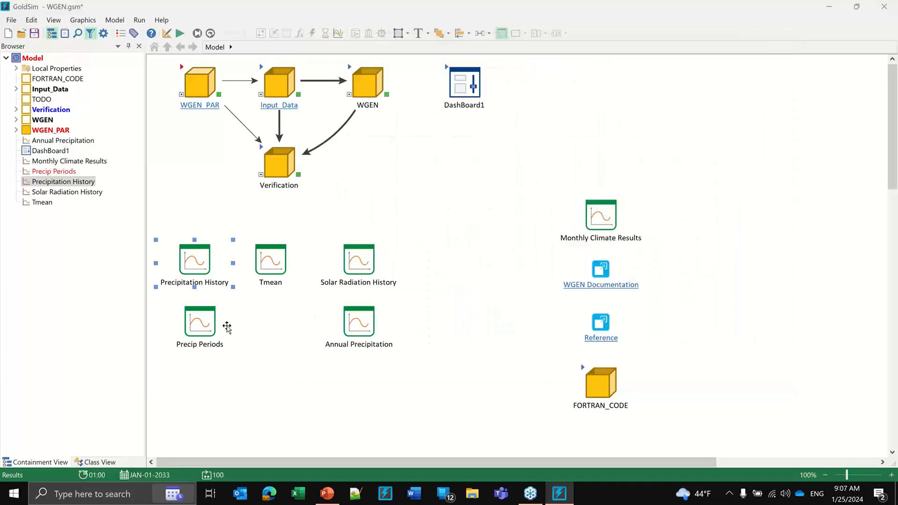
Open the Precip Periods chart and display the precipitation probabilities by year
left_click(199, 321)
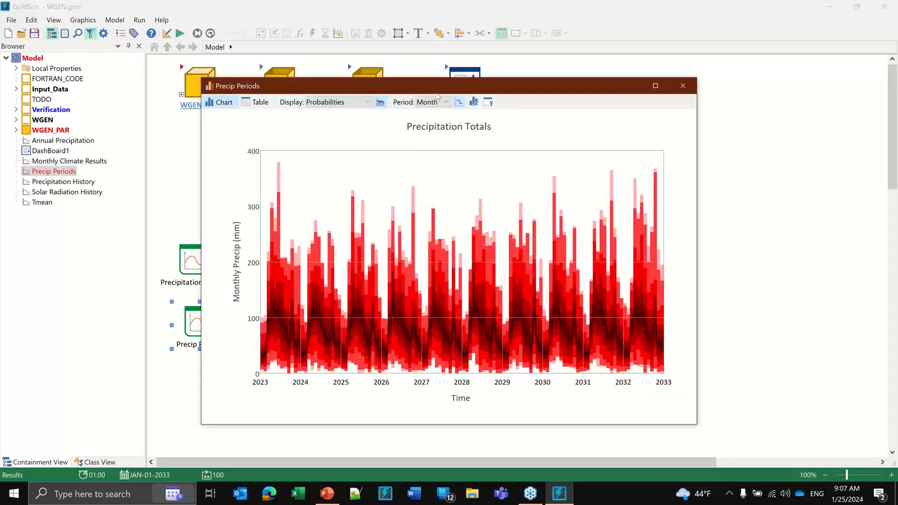
left_click_drag(434, 86, 545, 31)
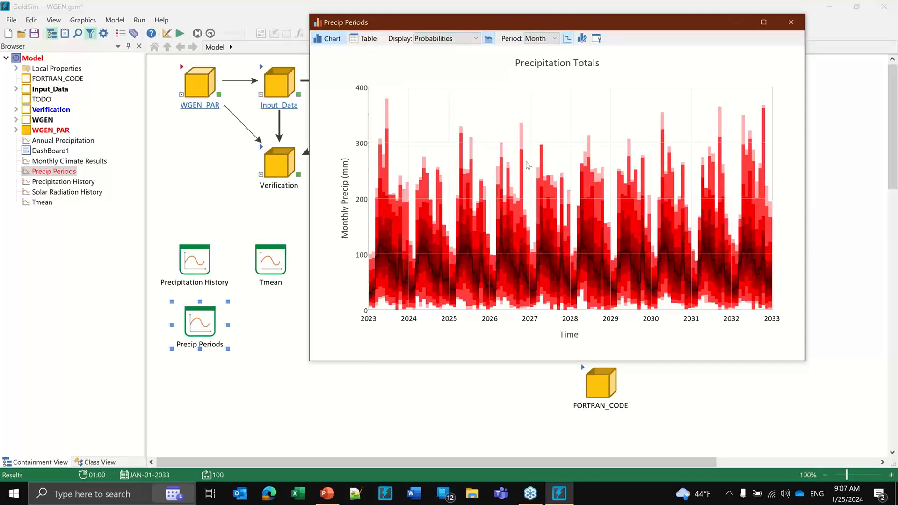
left_click(551, 39)
left_click(544, 57)
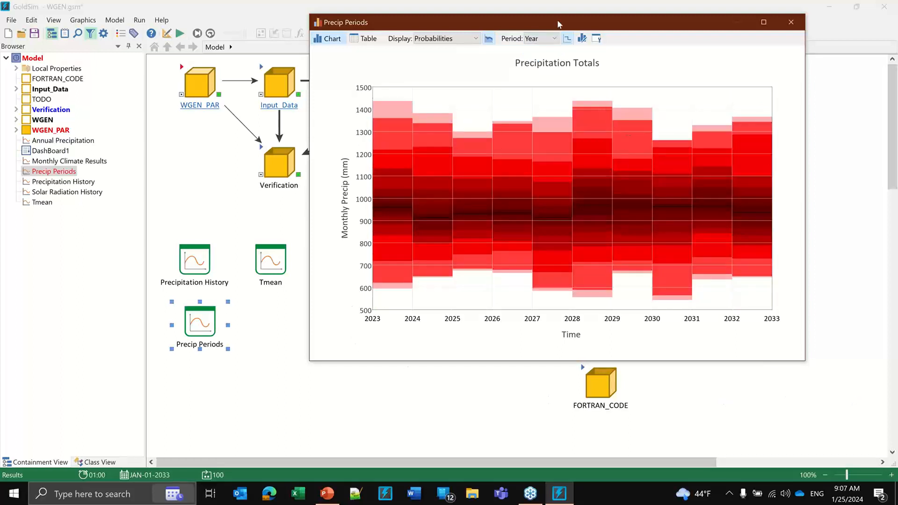
left_click(549, 39)
left_click(547, 64)
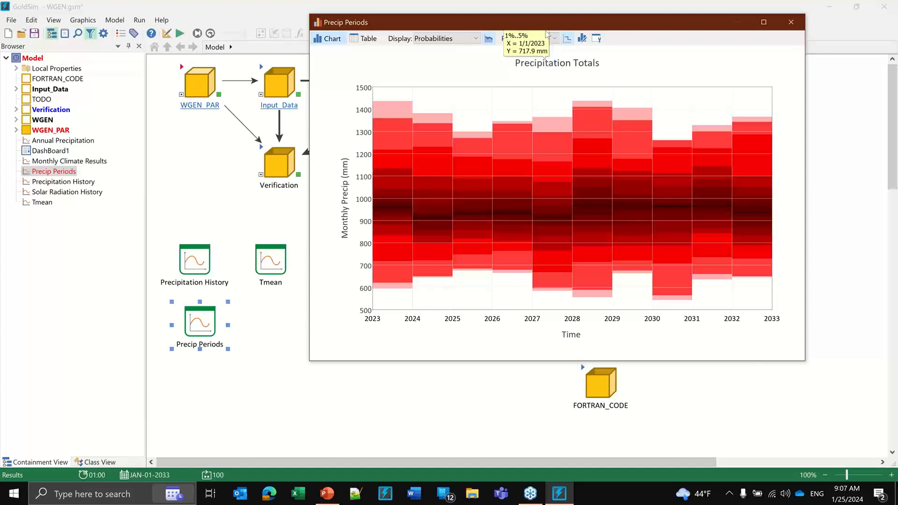
left_click(555, 39)
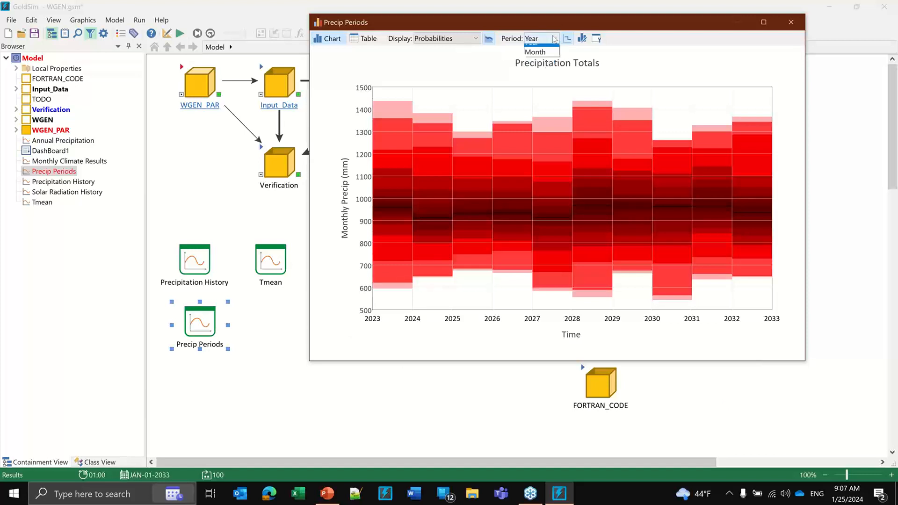
left_click(643, 20)
left_click_drag(643, 19, 624, 41)
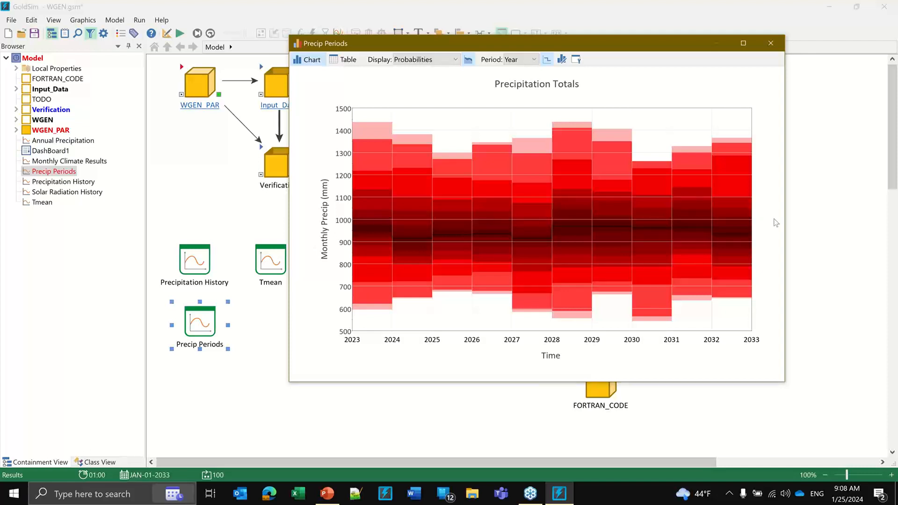
Switch the Precip Periods chart back to monthly totals and close it
left_click(533, 59)
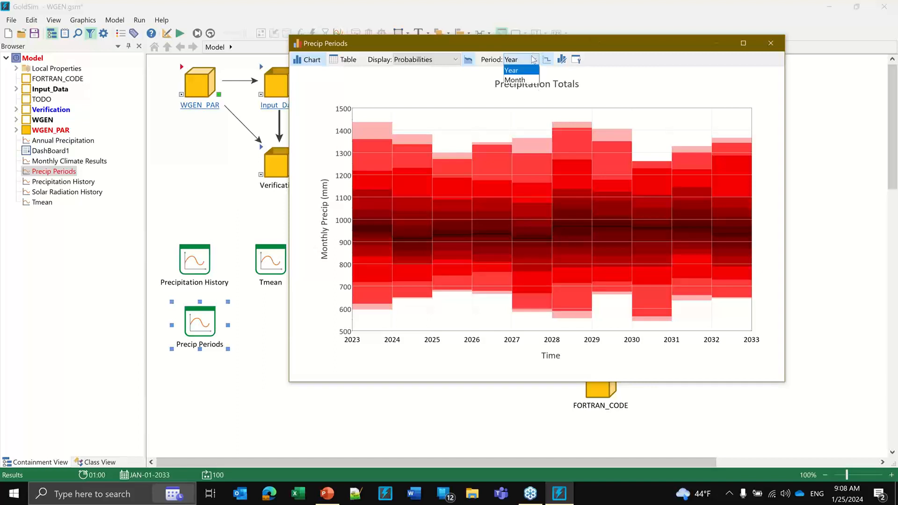
left_click(530, 80)
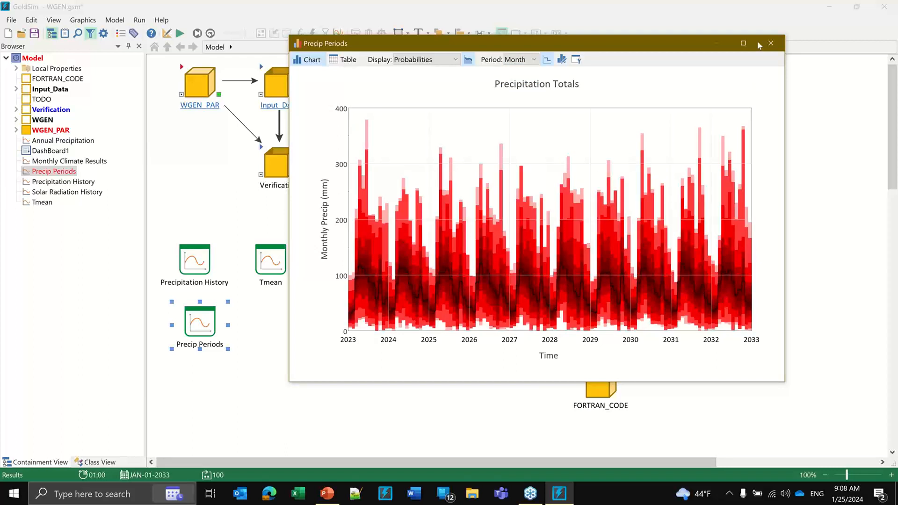
left_click(769, 44)
left_click(524, 274)
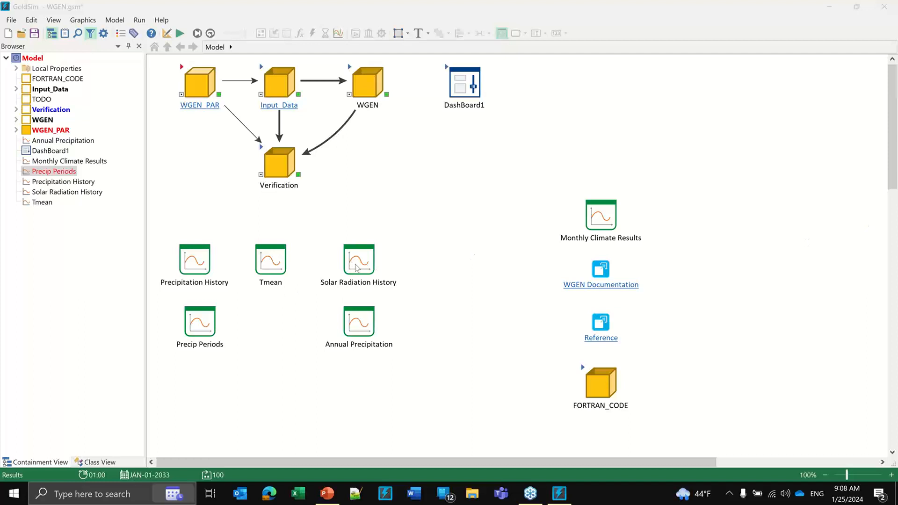
left_click(645, 131)
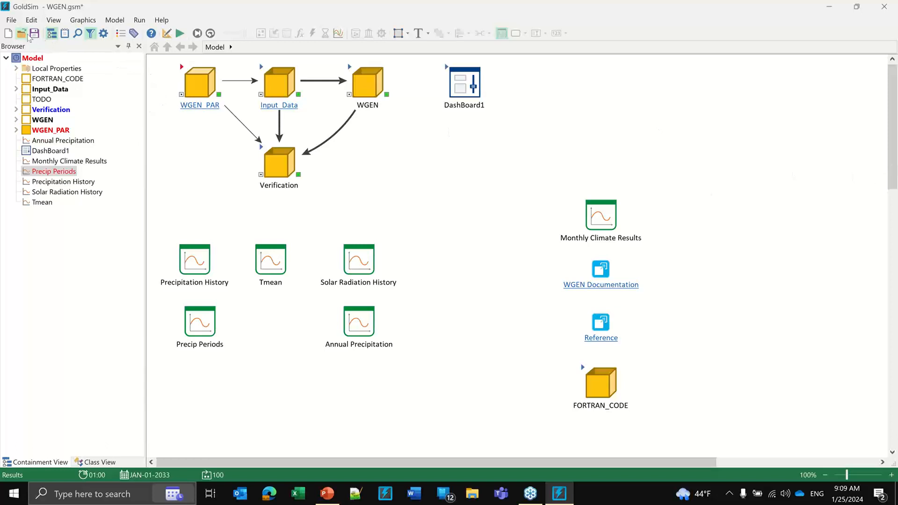
Reopen the model file Time Shift Using Year_Realization.gsm, discarding the changes to WGEN.gsm
left_click(166, 33)
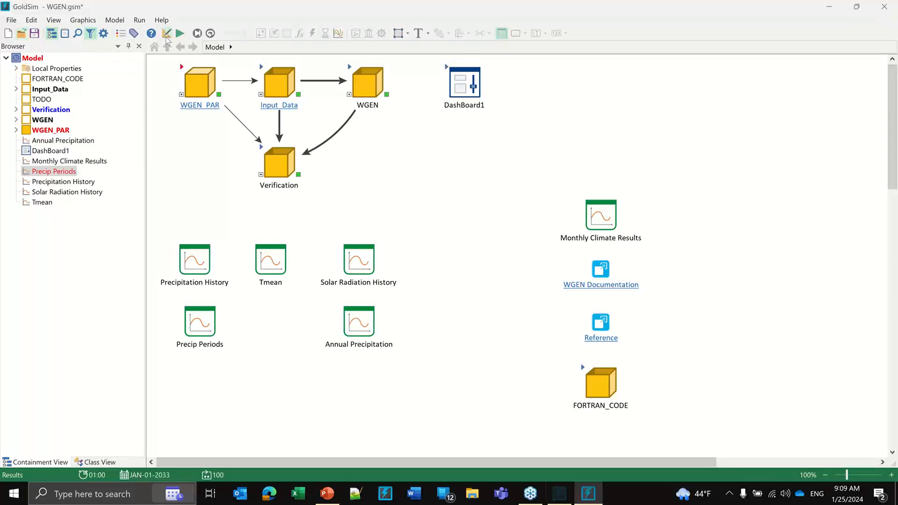
left_click(20, 35)
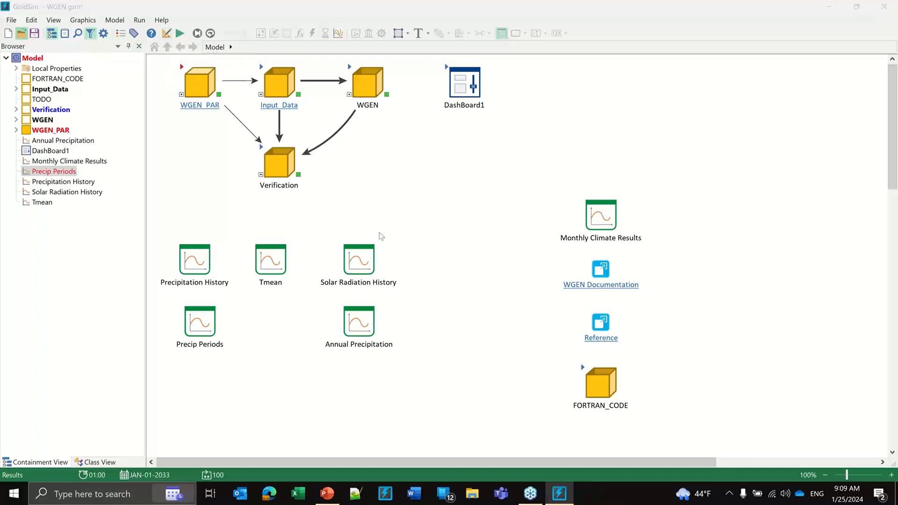
left_click(659, 464)
left_click(22, 34)
left_click(209, 118)
double_click(209, 118)
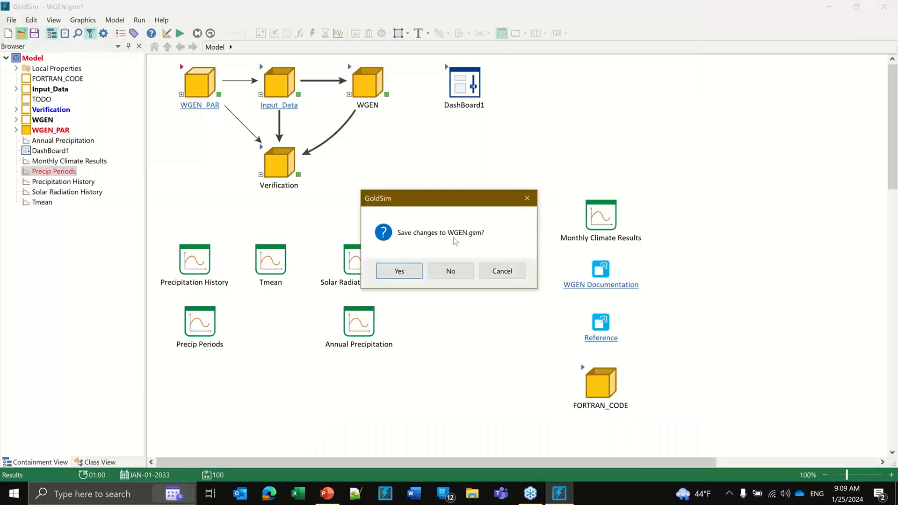
left_click(451, 269)
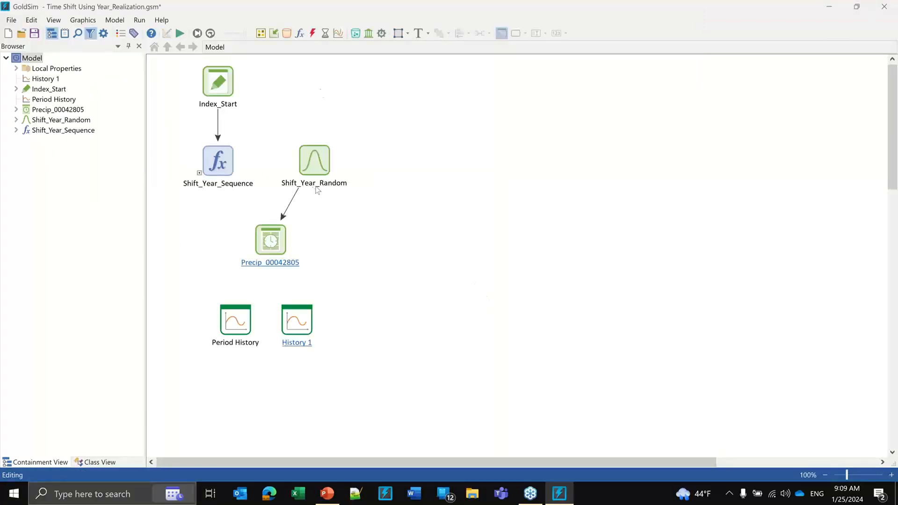
Set the data year to start in to Shift_Year_Sequence in the time shifting settings of the Precip_00042805 time series
left_click(323, 151)
double_click(276, 242)
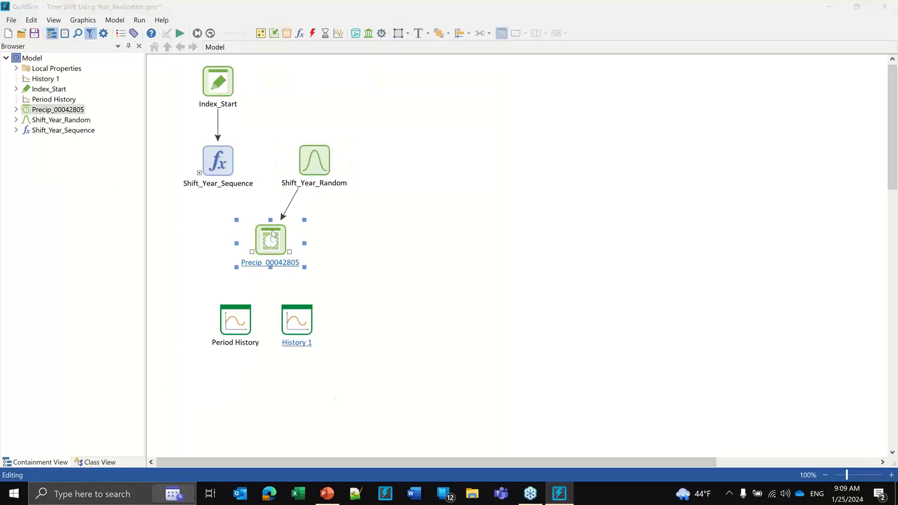
left_click(516, 321)
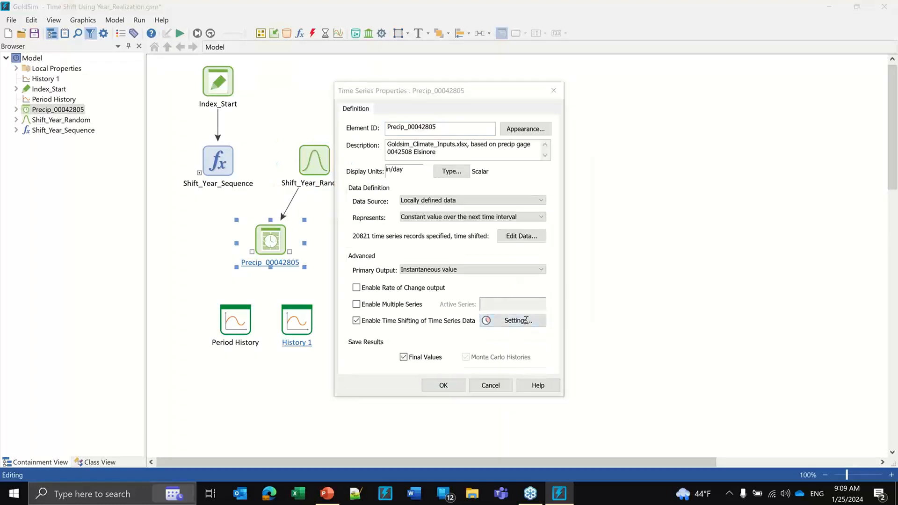
left_click_drag(486, 254, 448, 253)
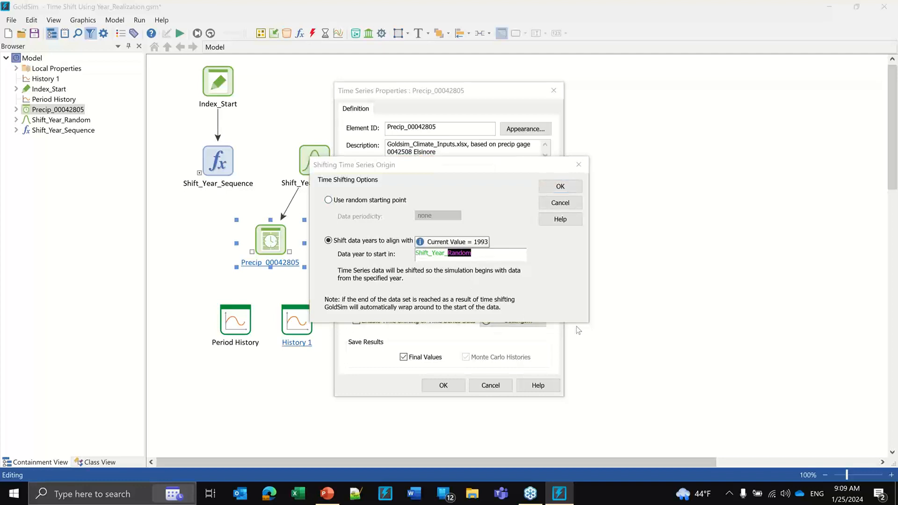
type("drq")
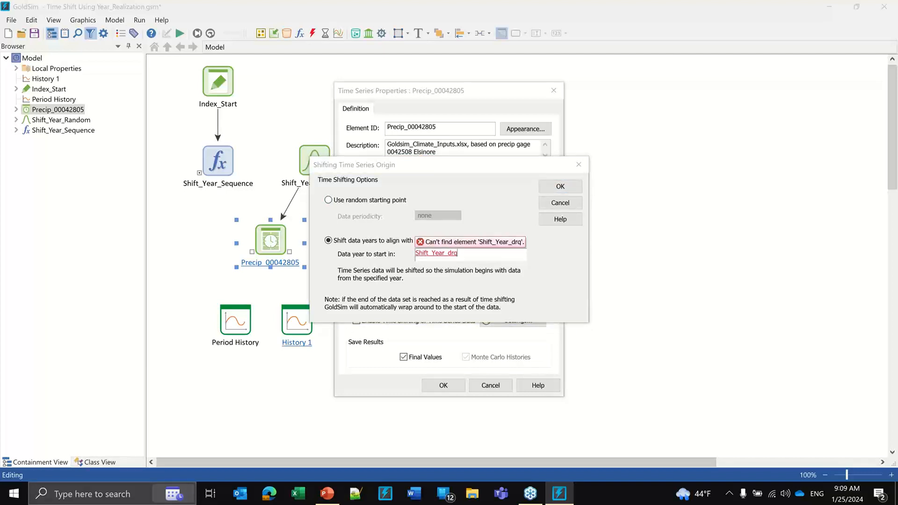
key("BackSpace")
key("BackSpace")
key("BackSpace")
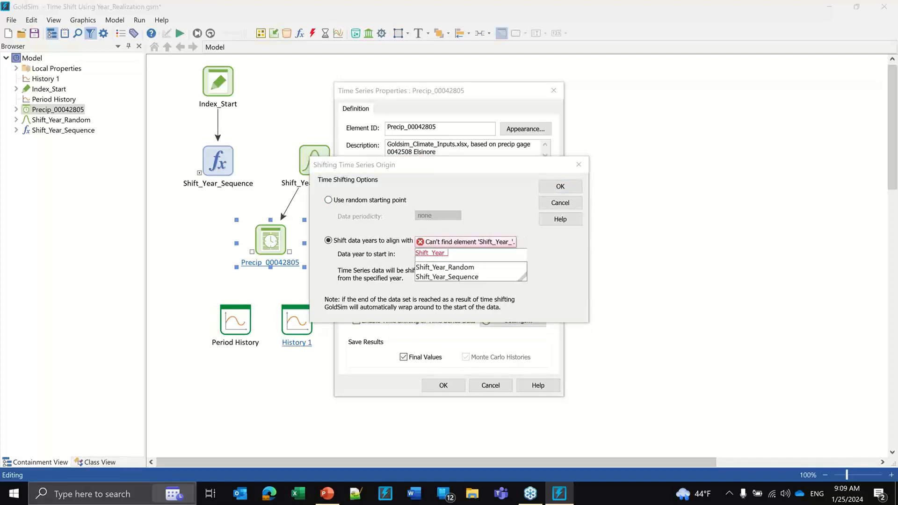
type("Sequence")
key("Tab")
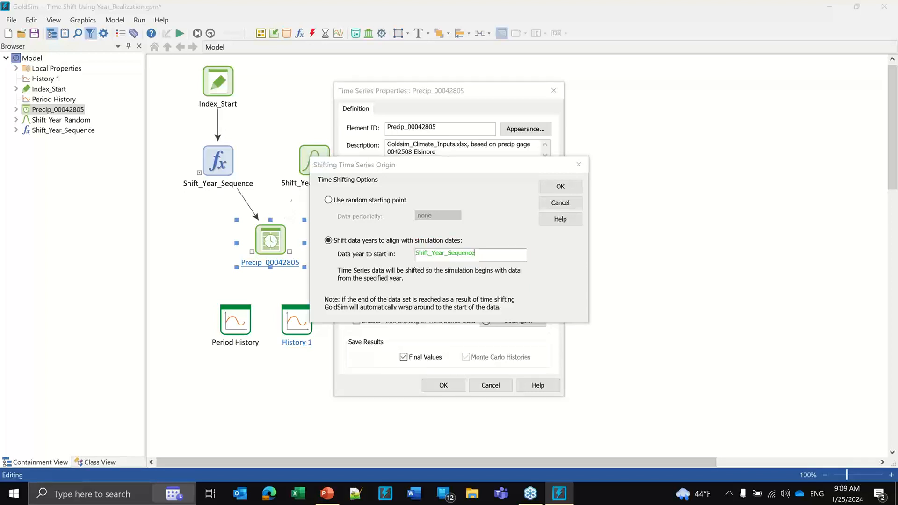
left_click(560, 186)
left_click(443, 384)
Delete the Shift_Year_Random element from the model
left_click(313, 160)
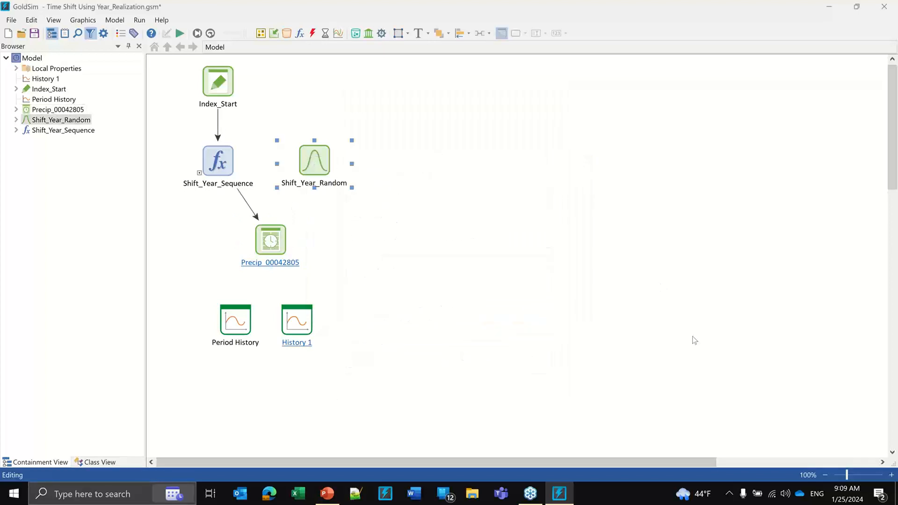
key("Delete")
key("Return")
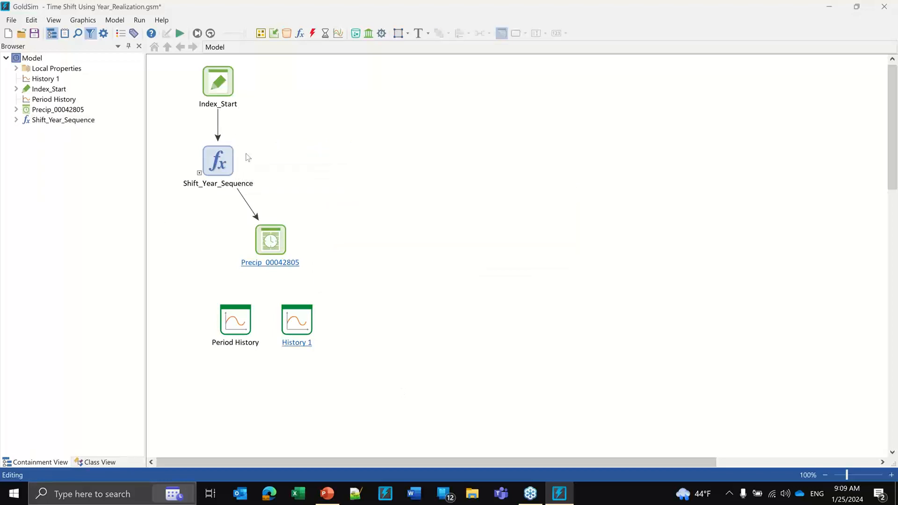
Examine the Shift_Year_Sequence equation and the Simulation group of the model's local properties, where Realization is defined
double_click(225, 159)
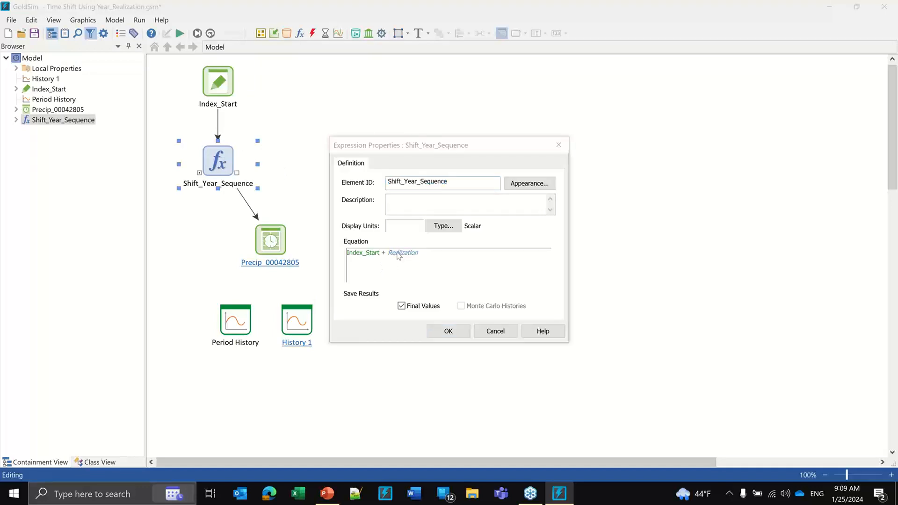
mouse_move(392, 253)
left_click(448, 331)
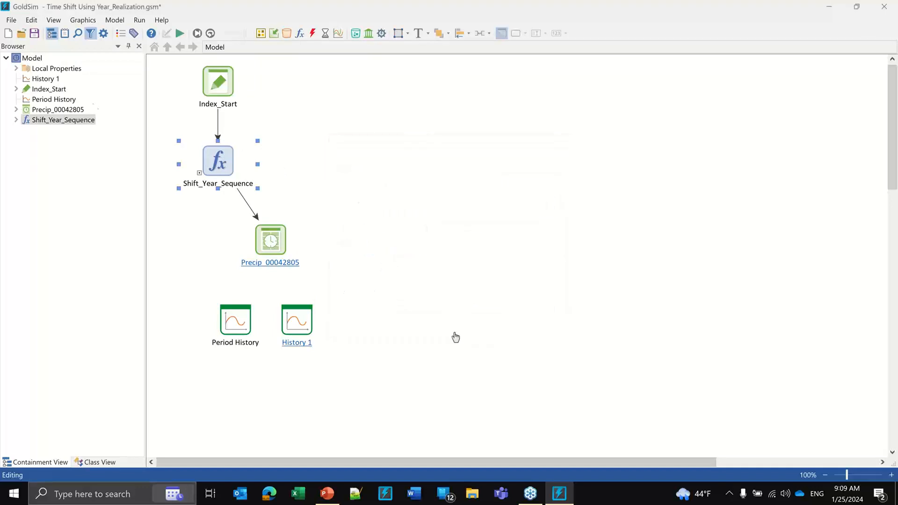
left_click(16, 68)
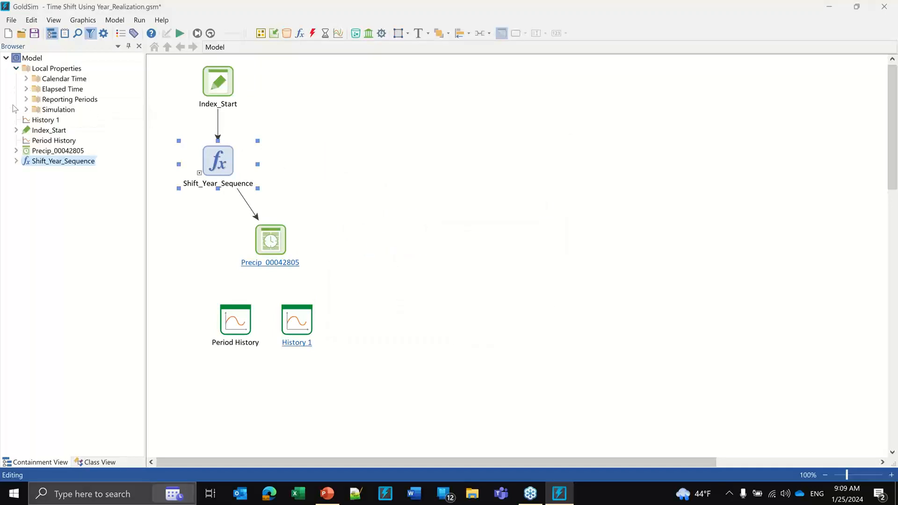
left_click(26, 109)
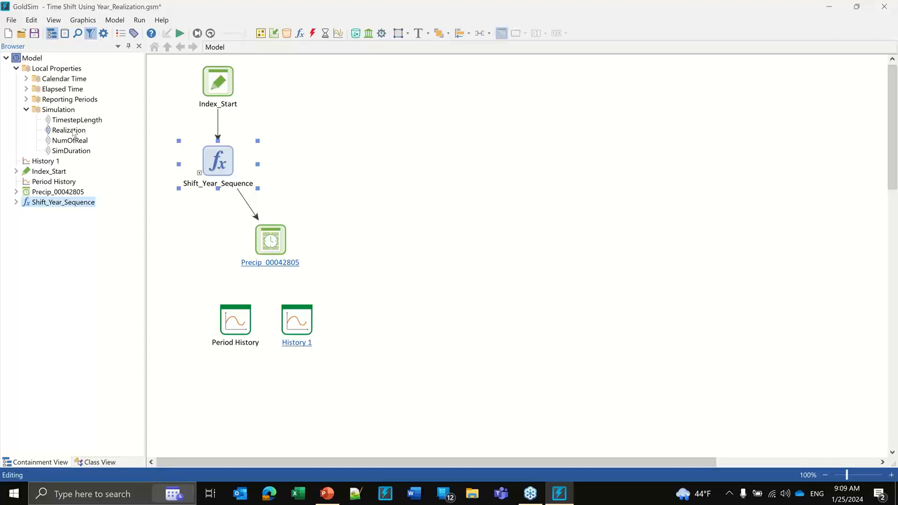
Check the Index_Start term in the Shift_Year_Sequence equation, and move the Precip_00042805 element directly below Shift_Year_Sequence
double_click(223, 164)
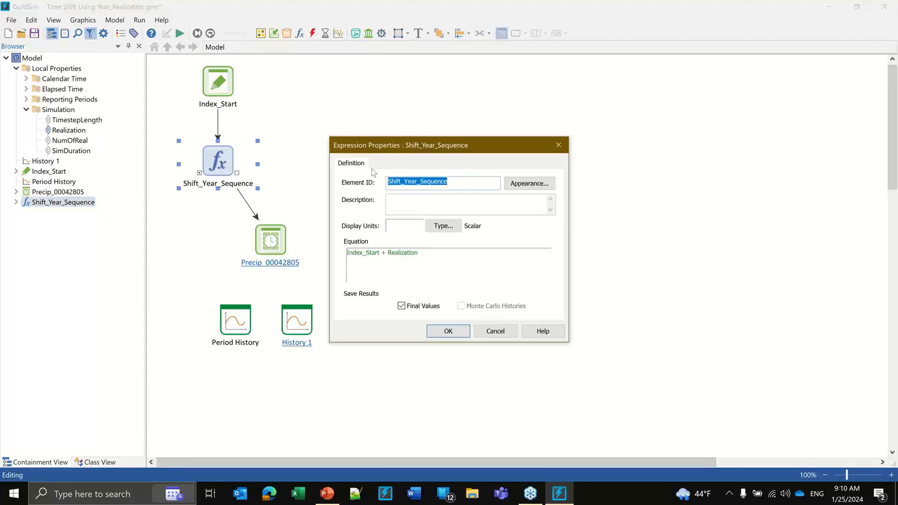
left_click_drag(390, 148, 348, 55)
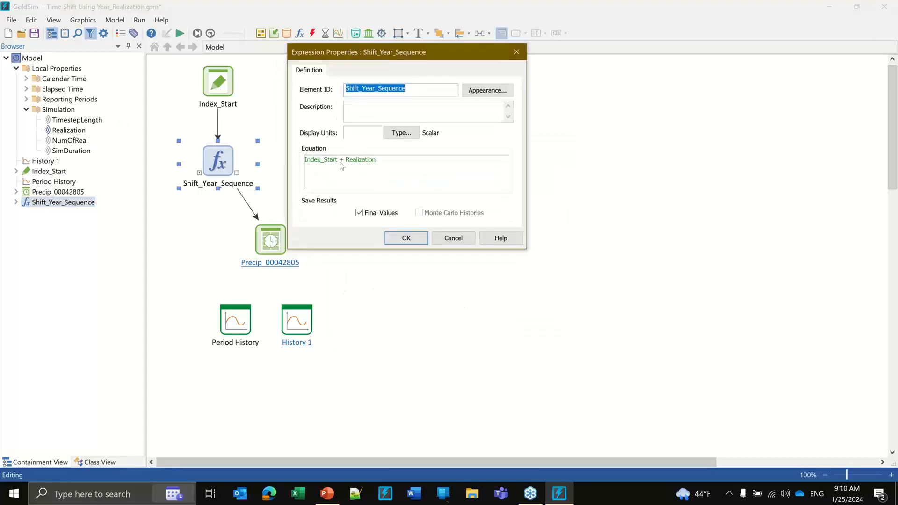
mouse_move(325, 163)
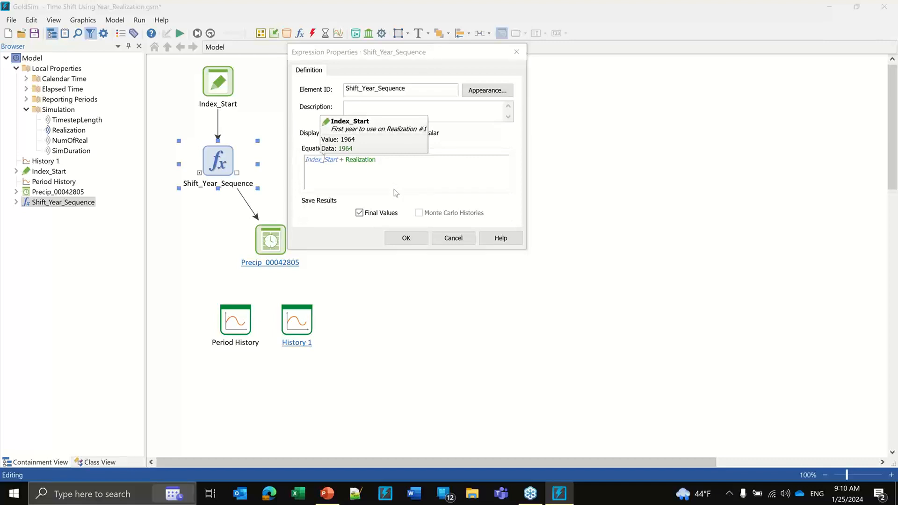
left_click(465, 242)
left_click_drag(270, 240, 213, 232)
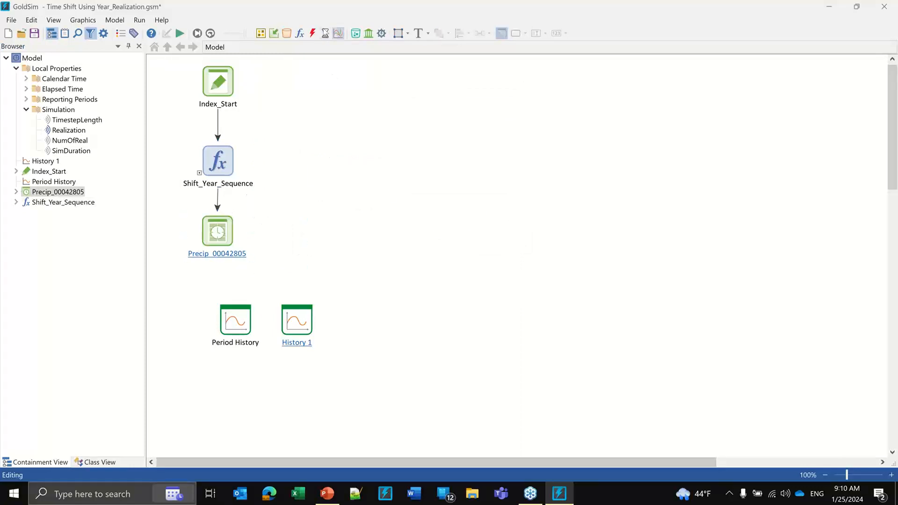
Add a Timed Event element to the model and set its occurrence rate to 1 / 1 mon
left_click(312, 33)
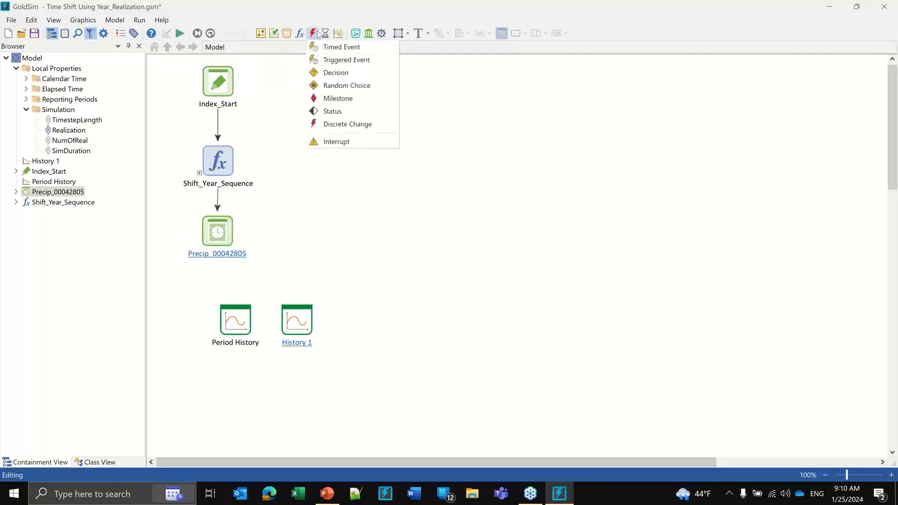
left_click(344, 47)
left_click_drag(437, 130, 489, 85)
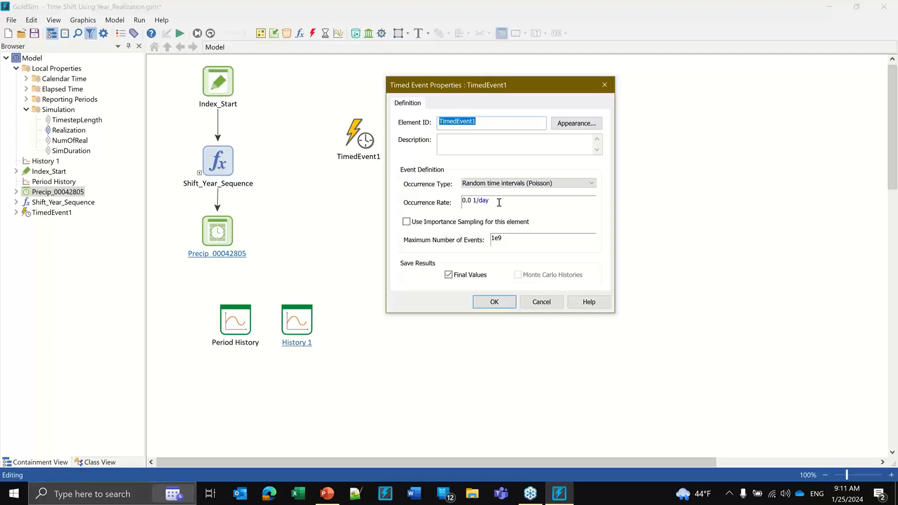
left_click(456, 196)
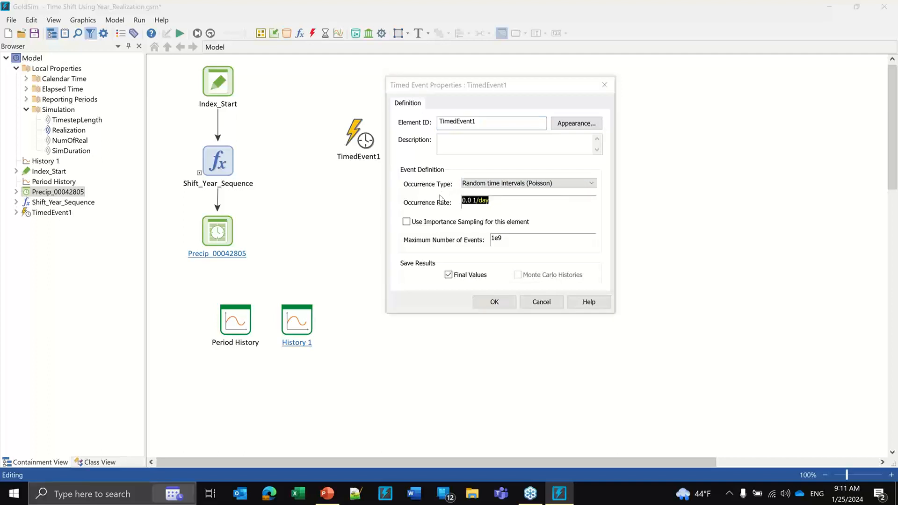
type("1 / 1 mon")
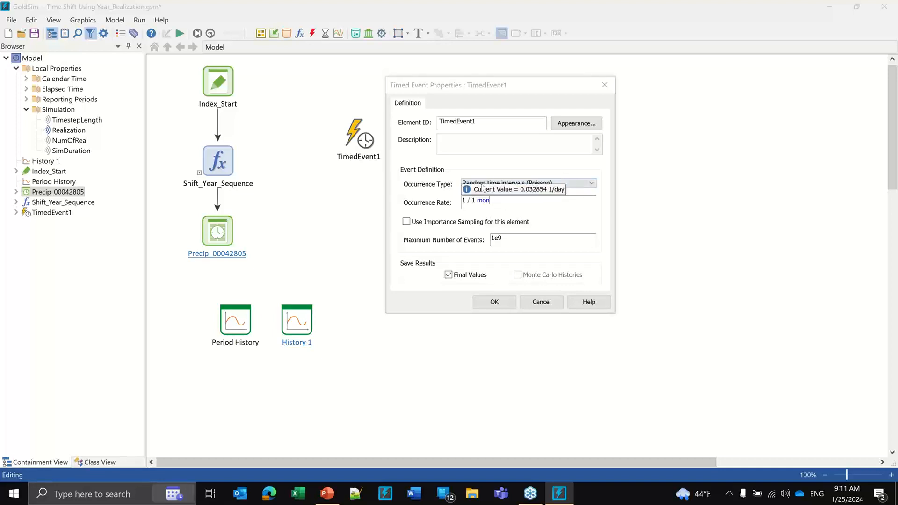
Rename the timed event Power_Outage and apply its properties
double_click(485, 121)
type("Power")
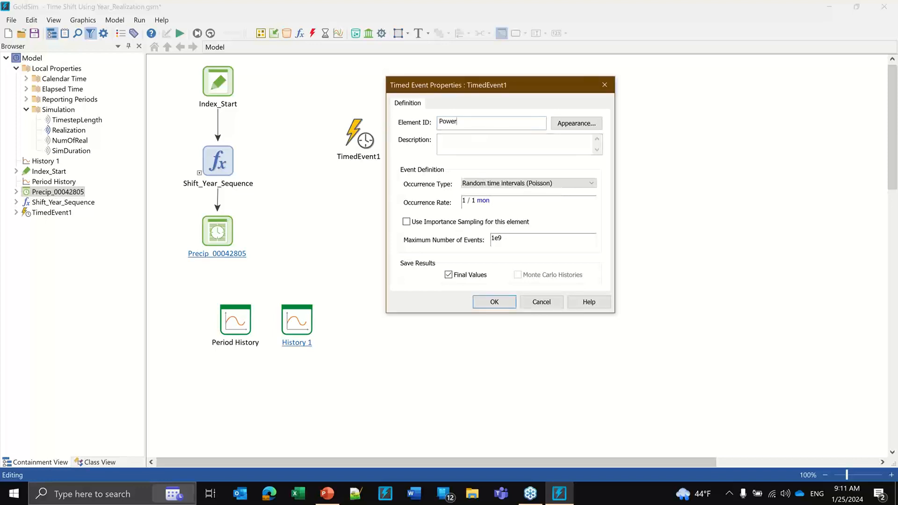
type("_Outage")
left_click(497, 305)
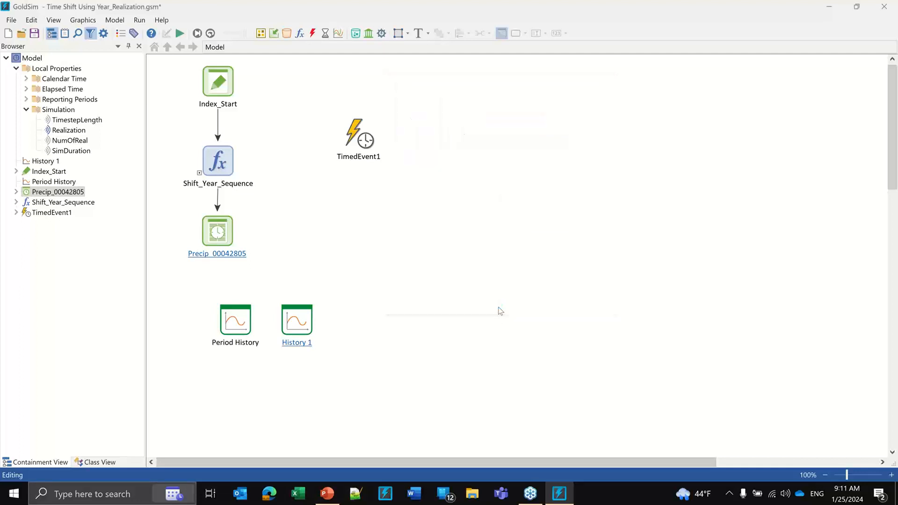
Examine the list of outputs available from the Power_Outage event and close it
left_click(379, 148)
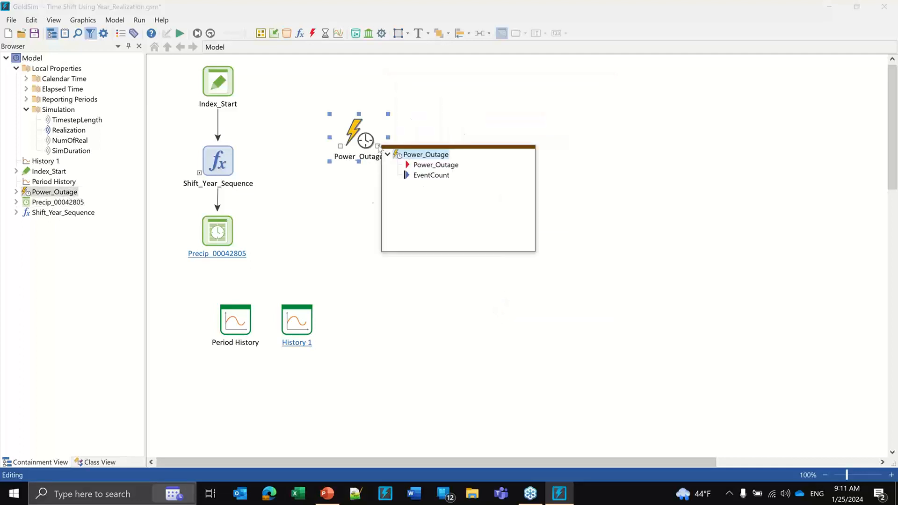
mouse_move(418, 178)
left_click(341, 225)
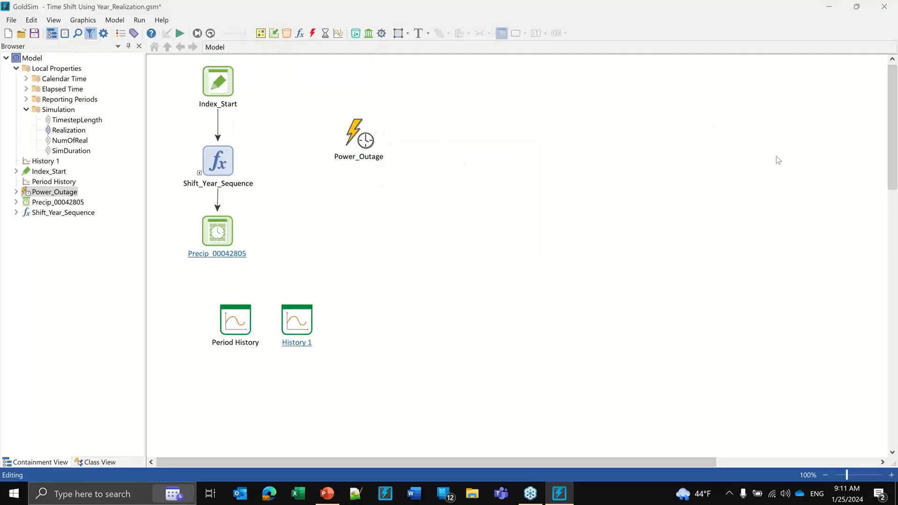
left_click(888, 36)
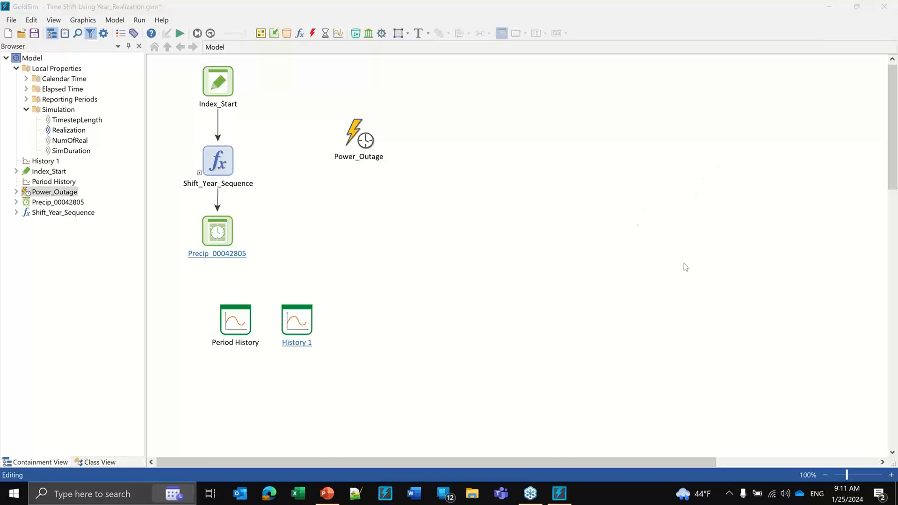